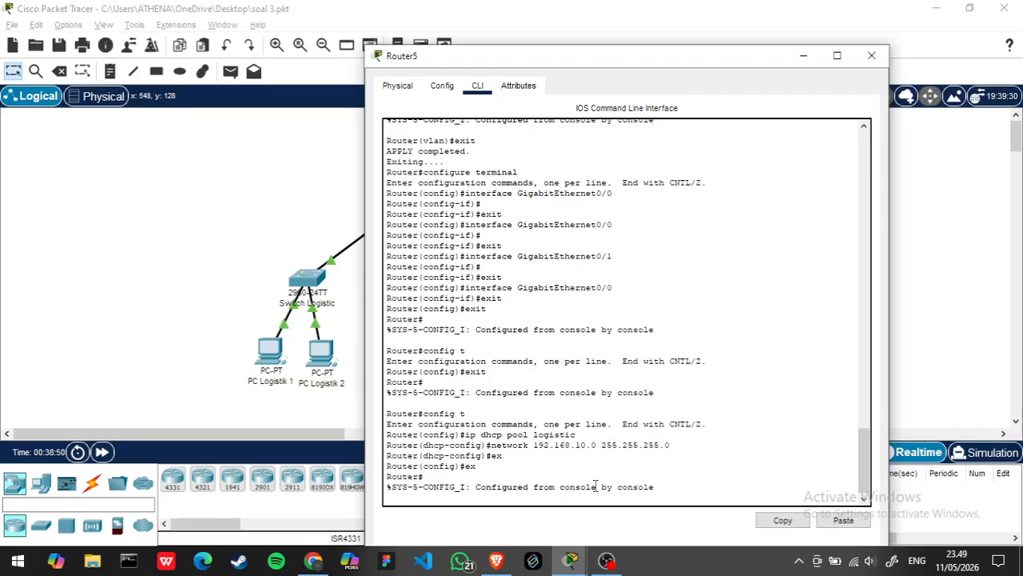
- Enter global configuration mode on Router5 with config t
key("Return")
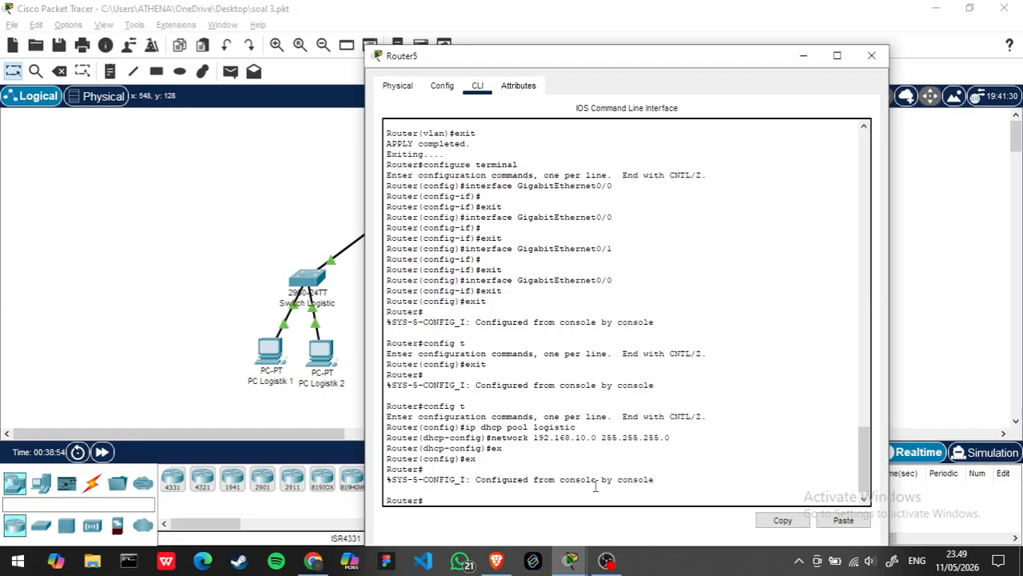
type("config t")
key("Return")
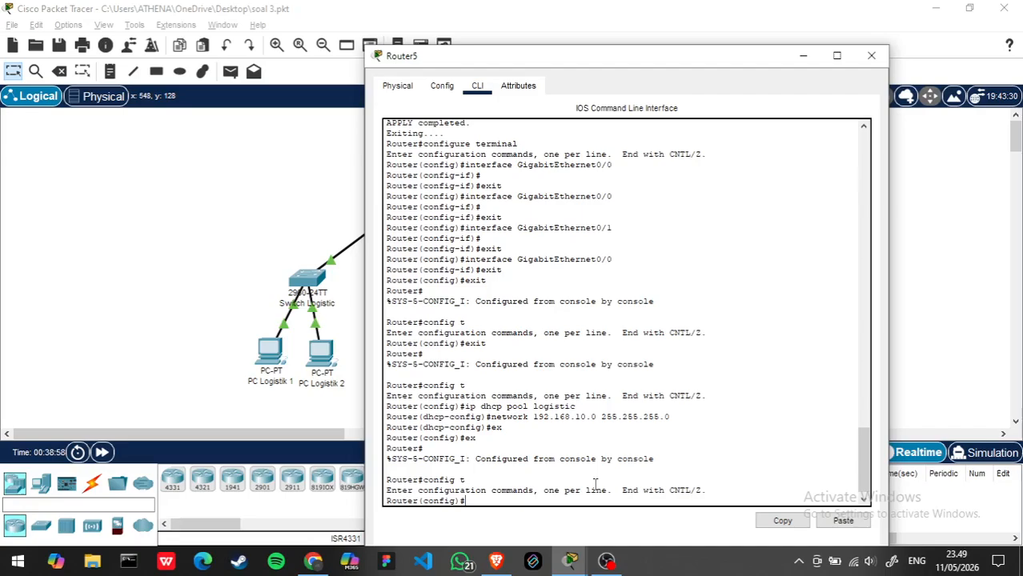
- Try to create the logistics DHCP pool with the command dhcp pool logistik, checking the tutorial video and the network topology for reference
type("dcp")
key("BackSpace")
key("BackSpace")
type("hcp")
key("alt+Tab")
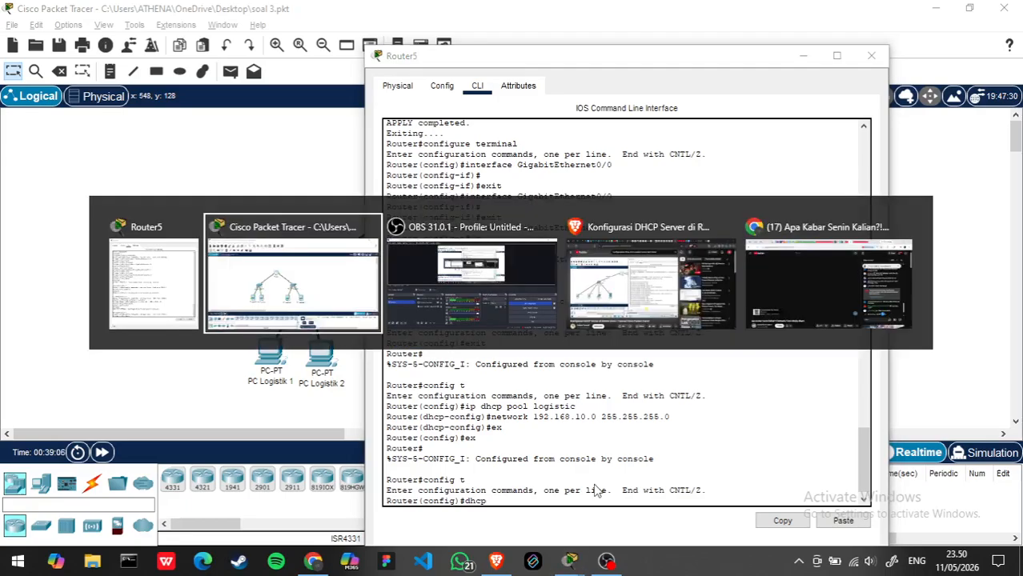
key("alt+Tab")
key("alt+Tab")
key("alt+Tab")
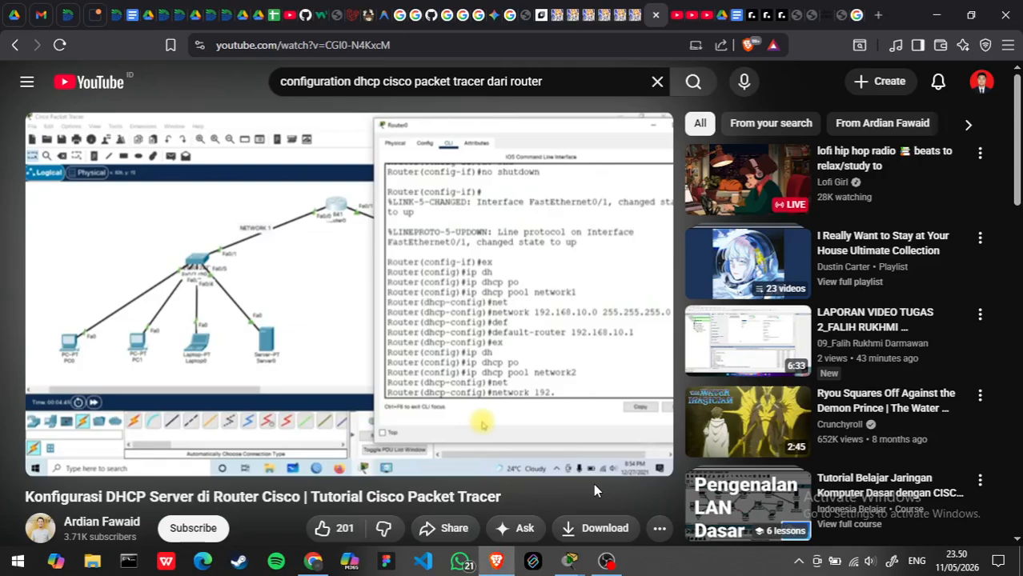
key("alt+Tab")
key("alt+Tab")
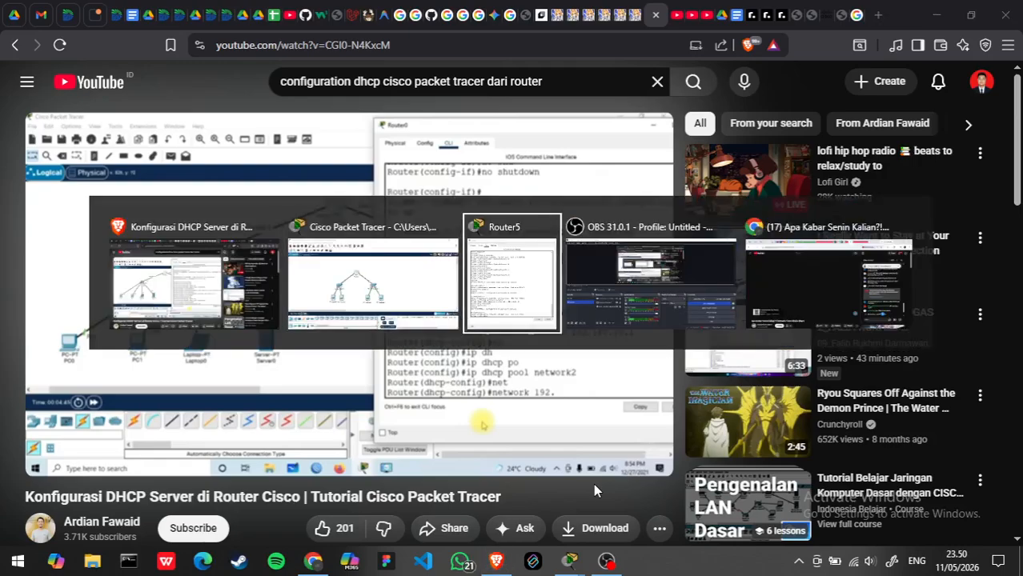
type("pool")
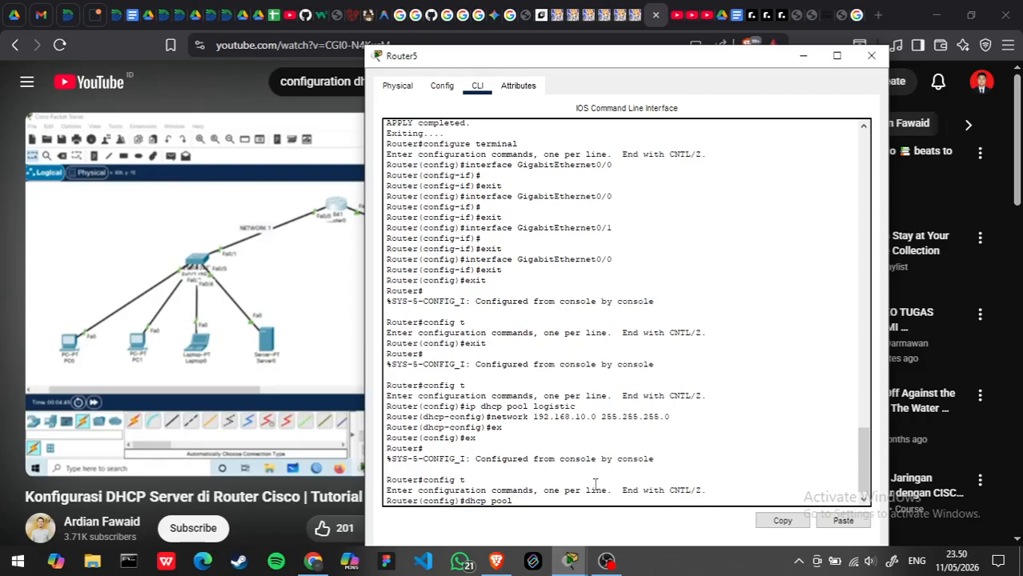
key("alt+Tab")
key("alt+Tab")
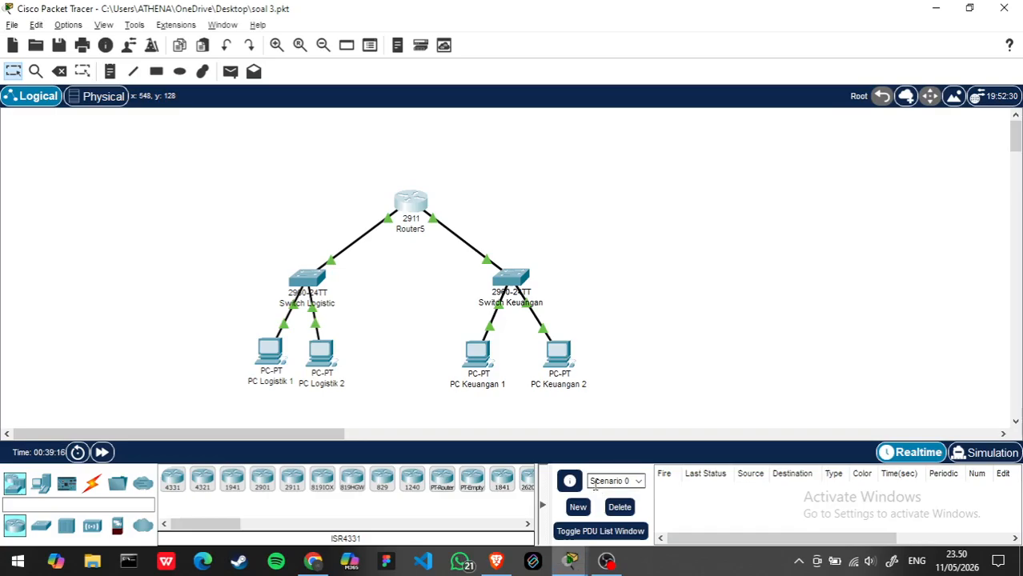
key("alt+Tab")
type("1")
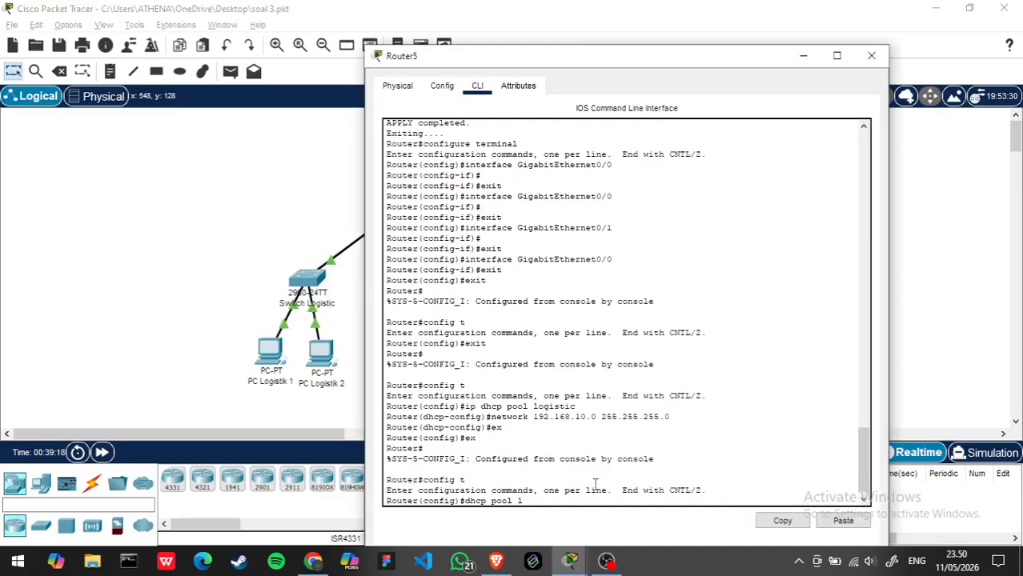
type("ogistik")
key("BackSpace")
type("c")
key("BackSpace")
type("k")
key("Return")
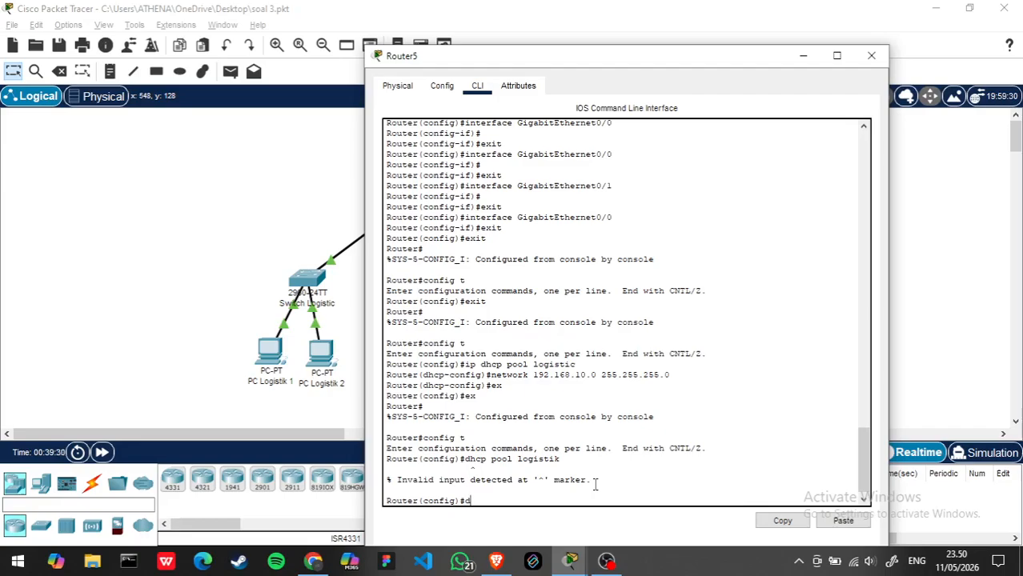
- Retry the dhcp pool logistik command in global configuration mode
type("dhcp")
key("BackSpace")
key("BackSpace")
key("BackSpace")
key("BackSpace")
type("dhcp pool loi")
key("BackSpace")
type("gistik")
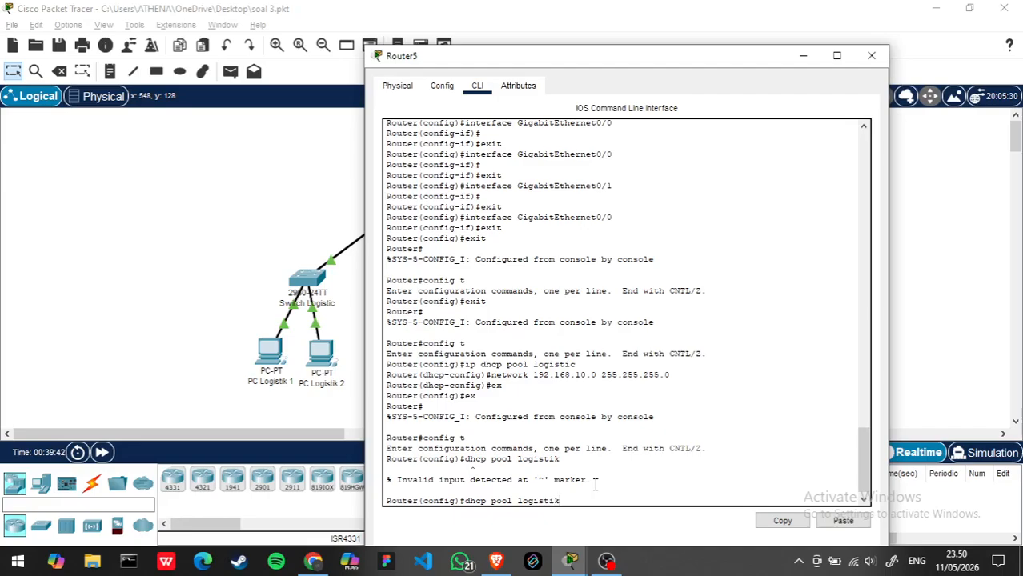
key("Return")
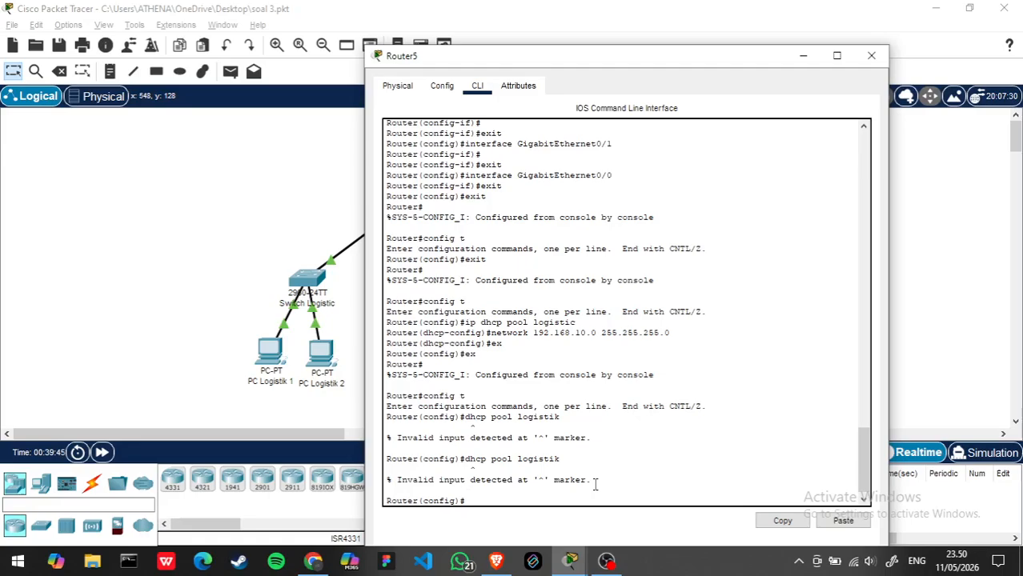
- Check the command syntax in the tutorial video and create the pool on Router5 with ip dhcp pool logistik
key("alt+Tab")
key("alt+Tab")
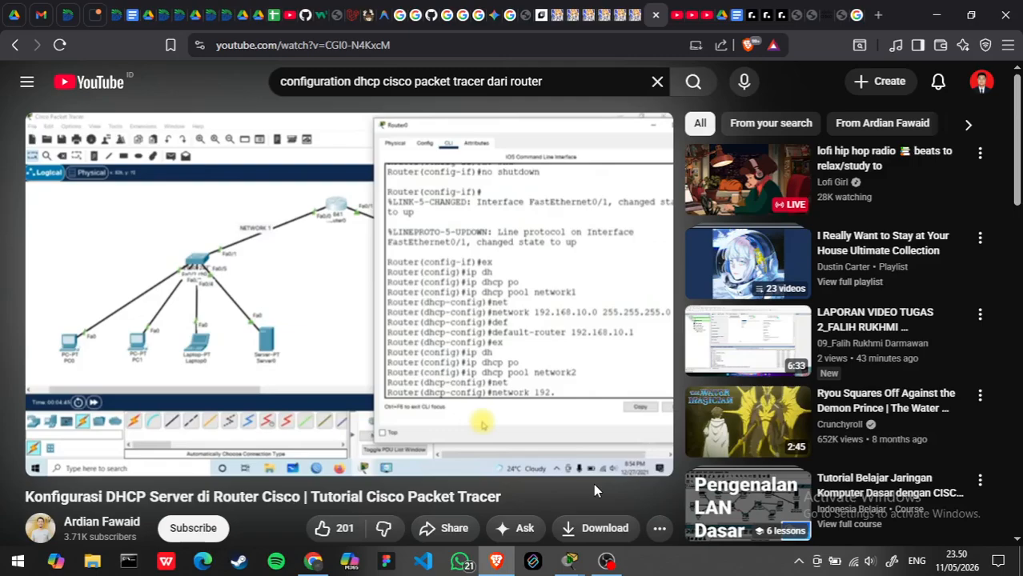
key("alt+Tab")
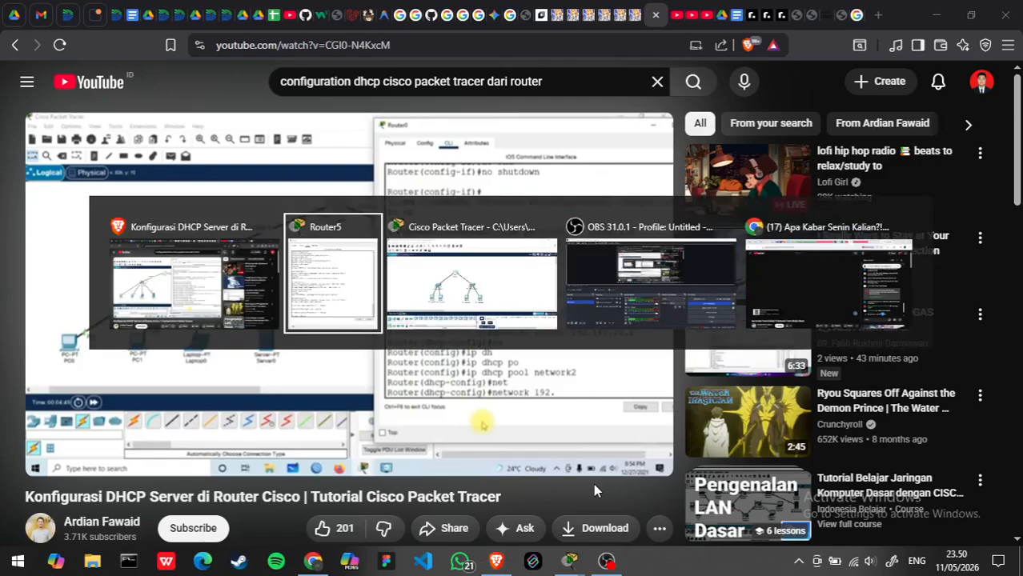
type("ip c")
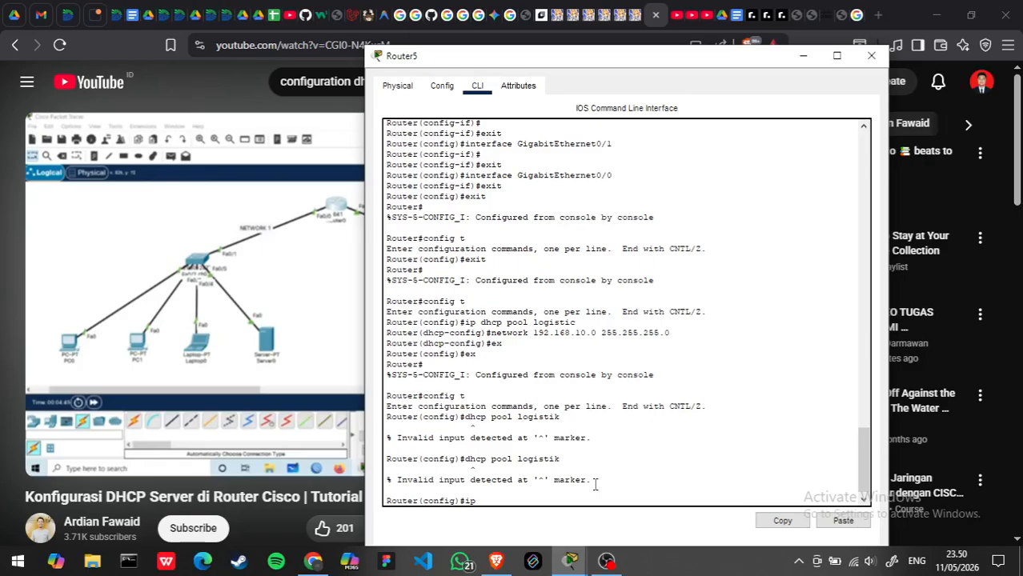
key("BackSpace")
type("dhcp pool logistik")
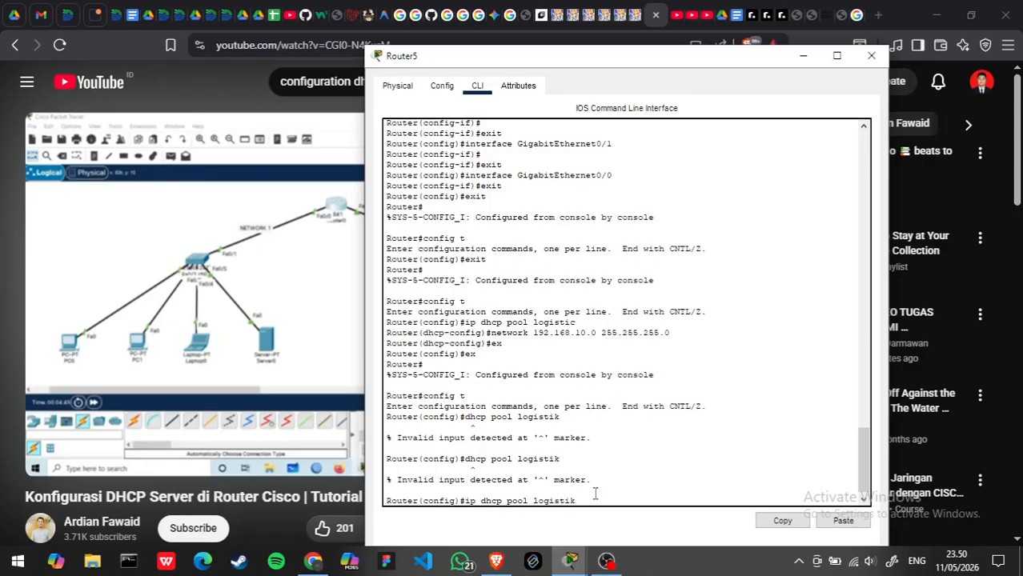
key("Return")
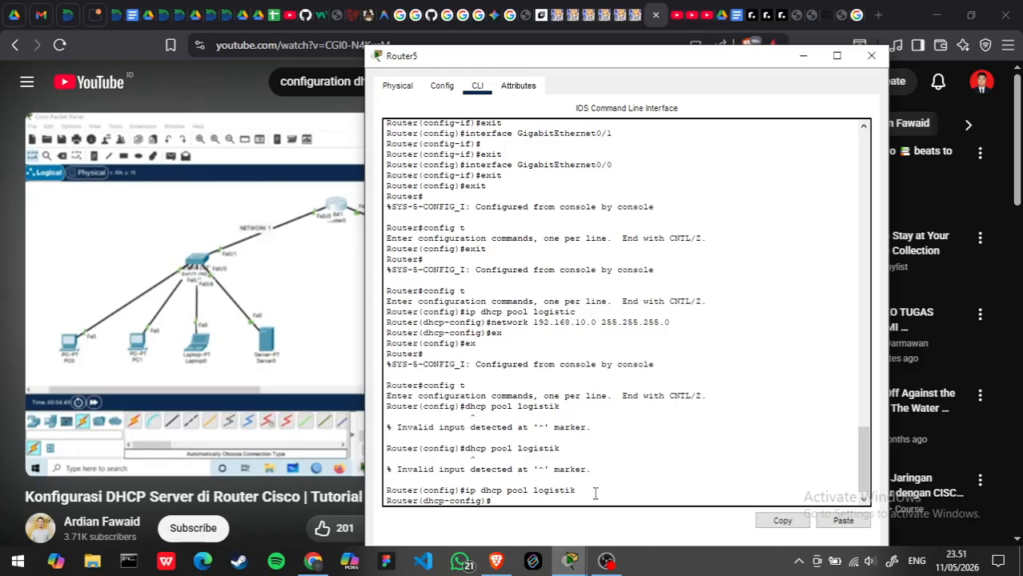
- Assign network 192.168.10.0 with mask 255.255.255.0 to the logistik DHCP pool
type("network 192.2")
key("BackSpace")
type("168.10.0 ")
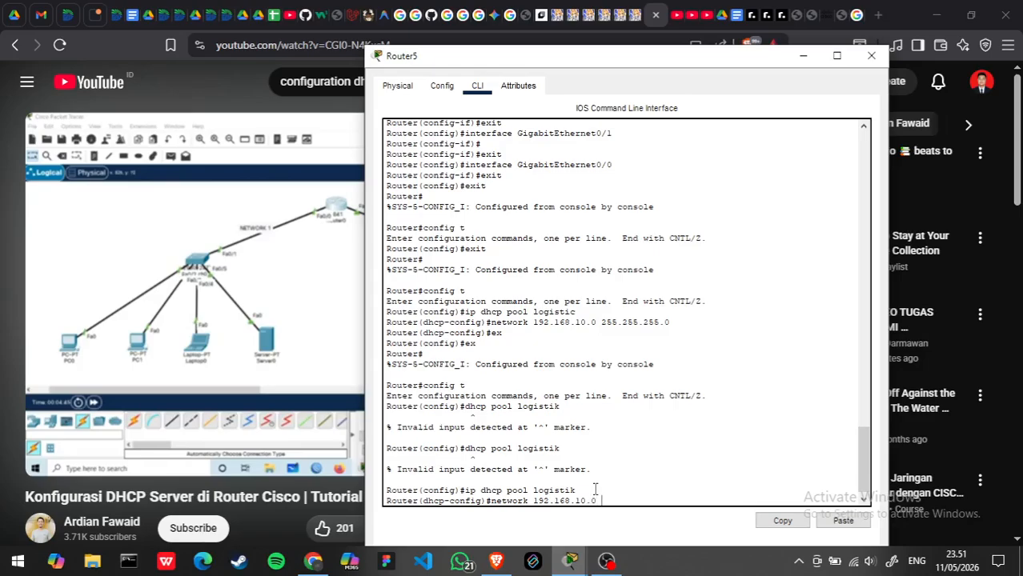
type("255.255.255.0")
key("Return")
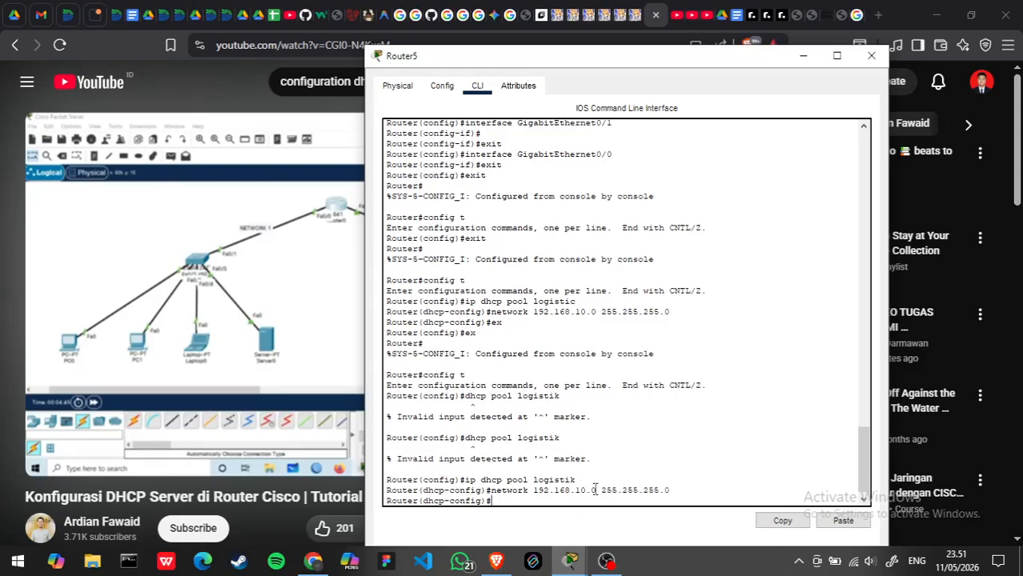
- Try to set the logistik pool's gateway with the command dafault-router 192.168.10.1
type("dafault-router 192.168.")
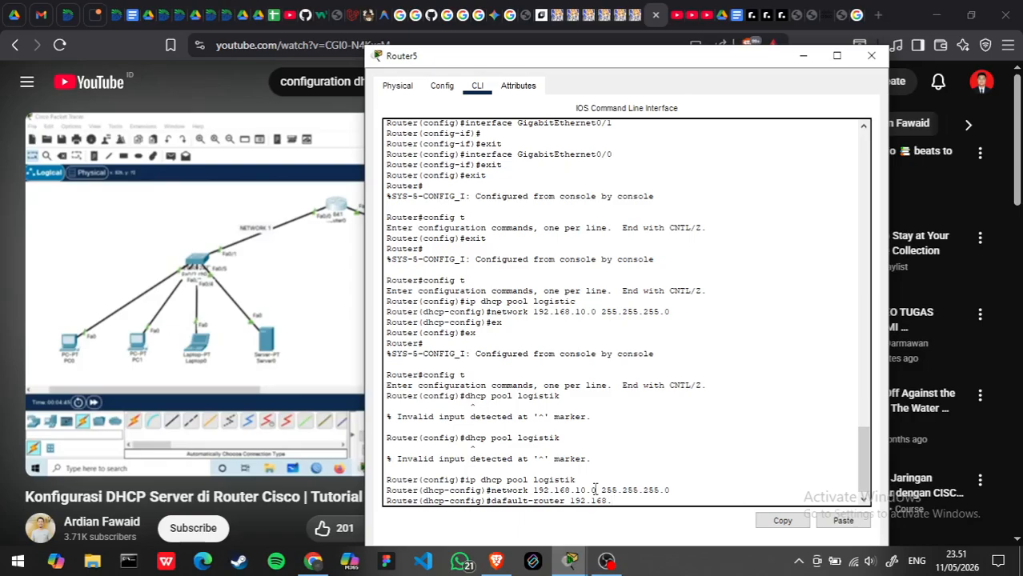
type("10.1")
key("Return")
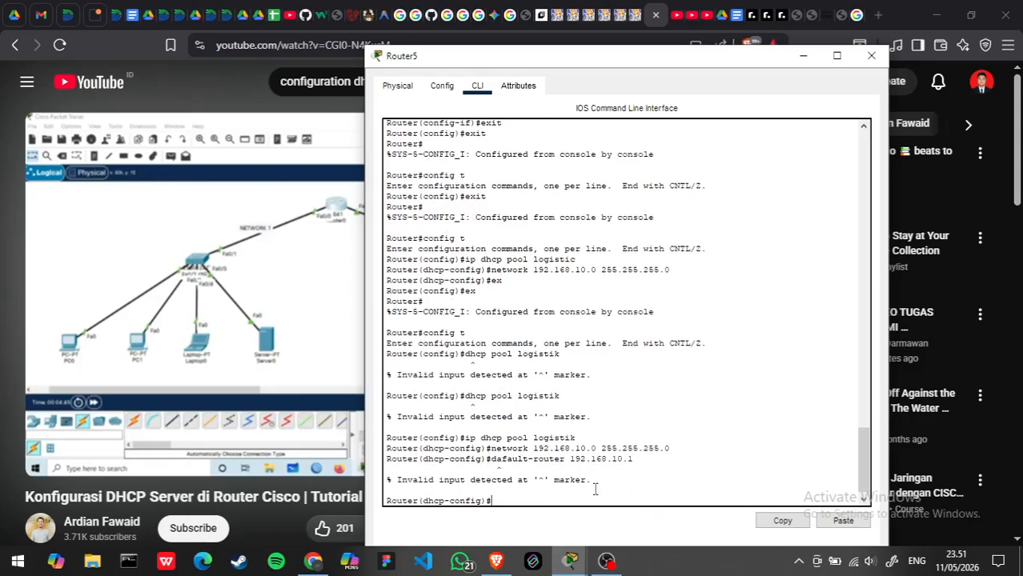
- Compare the gateway command with the tutorial video and set the logistik pool's gateway with default-router 192.168.10.1
key("alt+Tab")
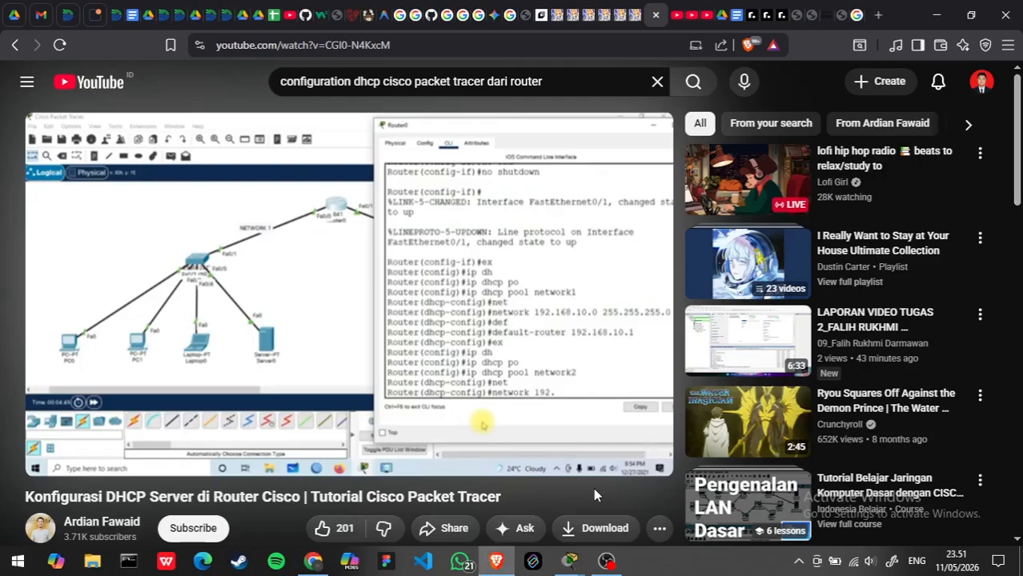
key("alt+Tab")
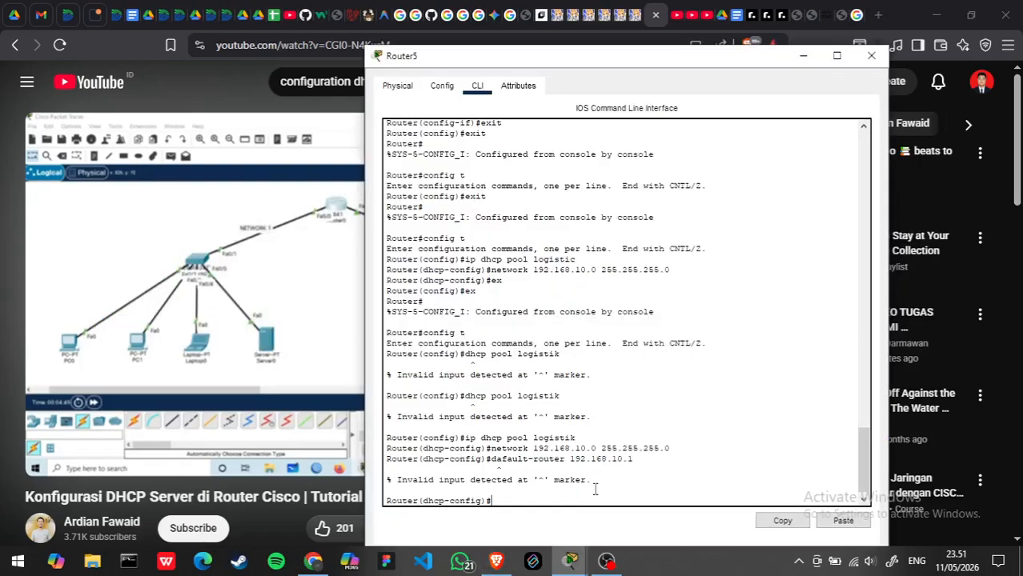
key("alt+Tab")
key("alt+Tab")
type("default-router 192.168.")
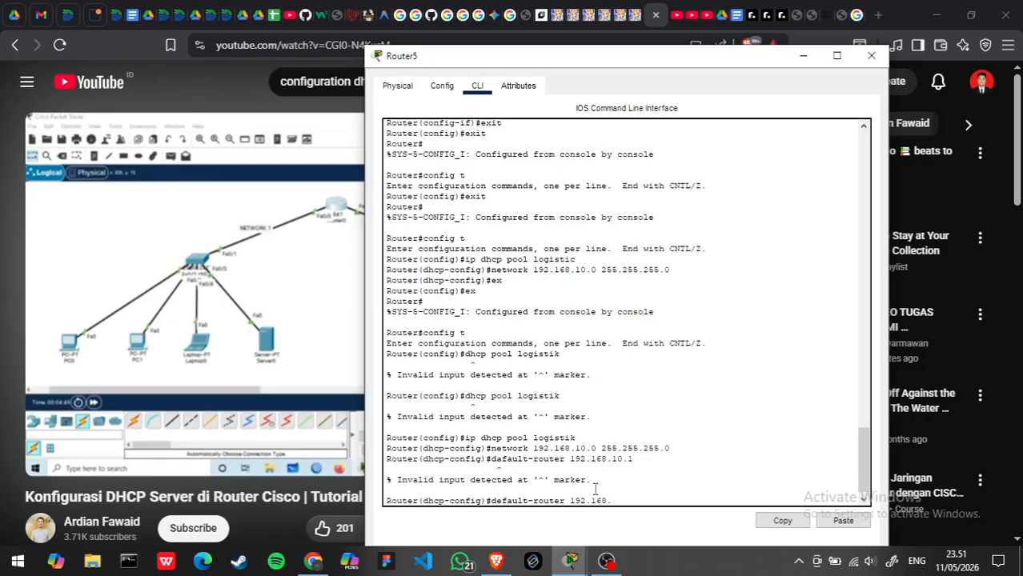
type("10.1")
key("Return")
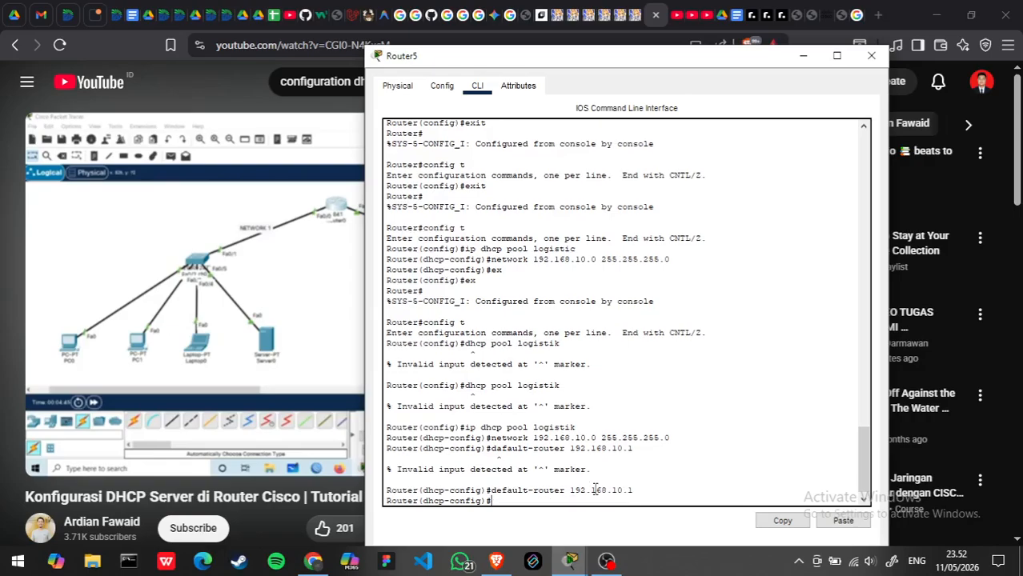
- Leave the logistik pool configuration and return to global configuration mode with ex
key("alt+Tab")
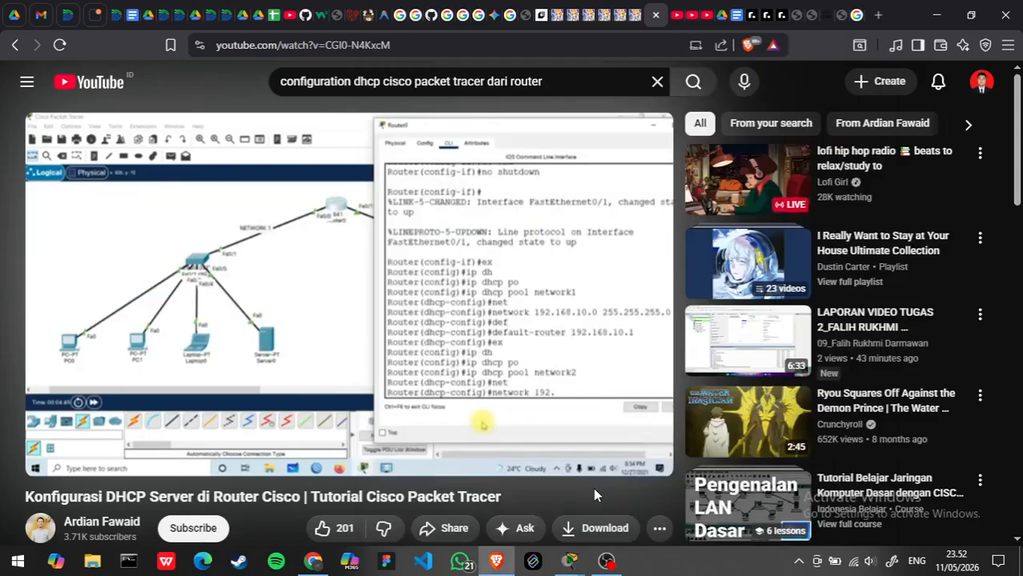
key("alt+Tab")
type("ex")
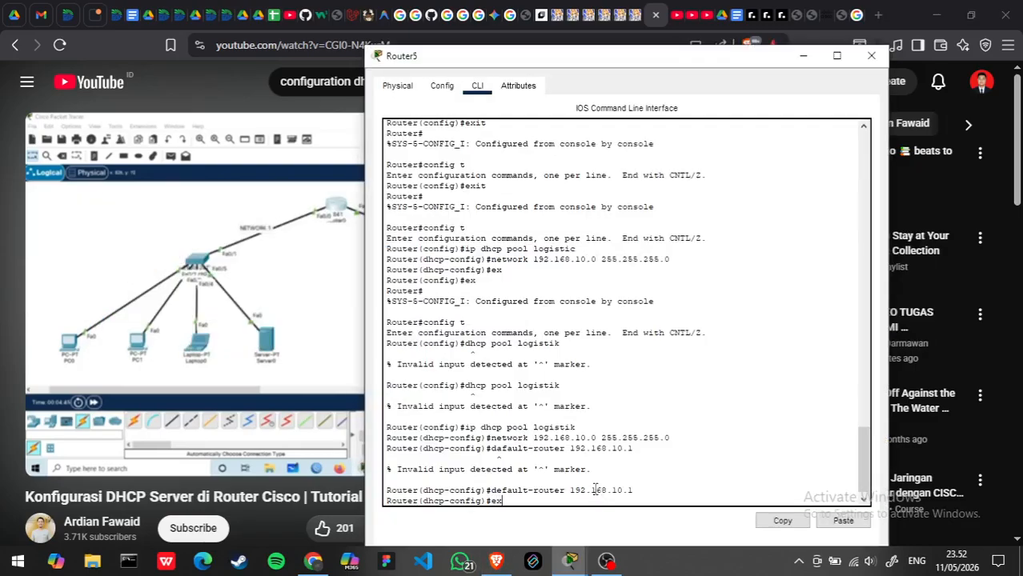
key("Return")
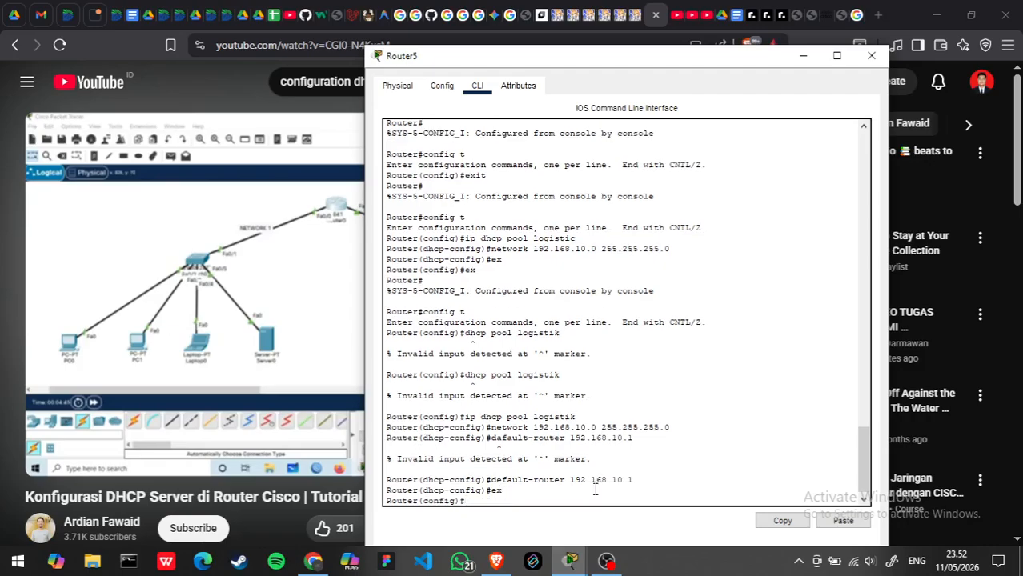
- Create the finance network's DHCP pool with ip dhcp pool keuangan, checking the department name in the topology
type("ip dc")
key("BackSpace")
type("hcp pool")
key("alt+Tab")
key("alt+Tab")
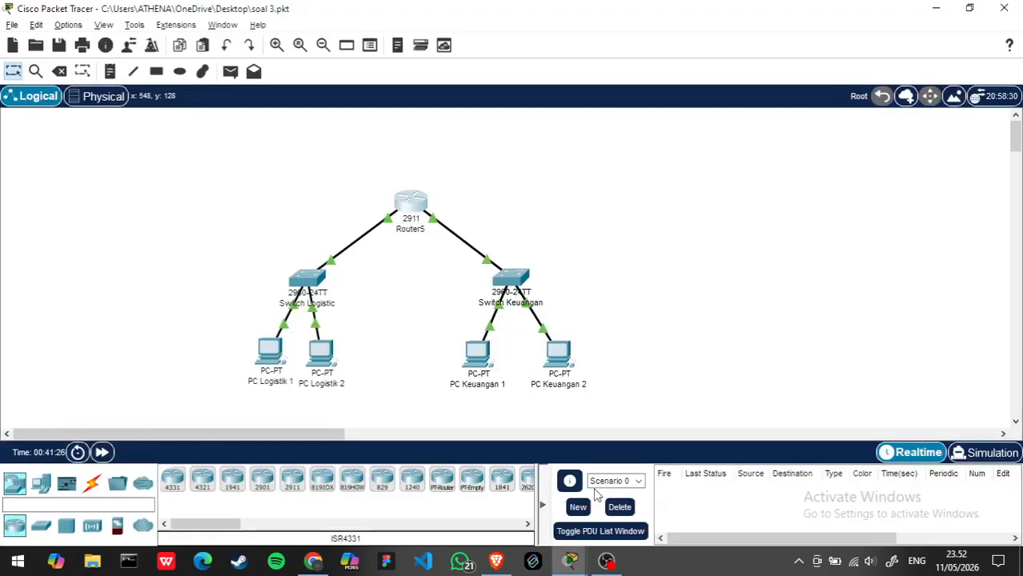
key("alt+Tab")
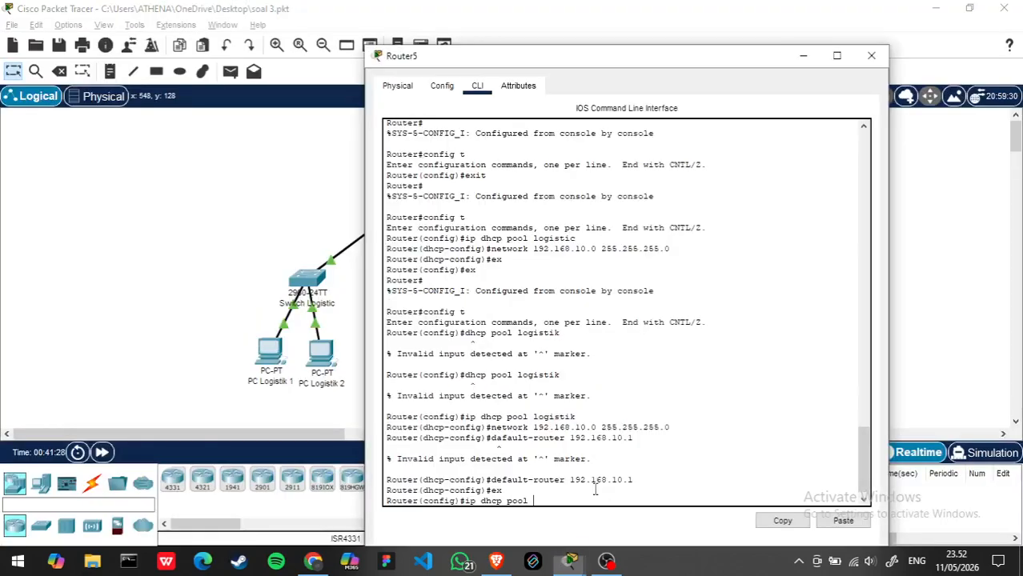
type("keua")
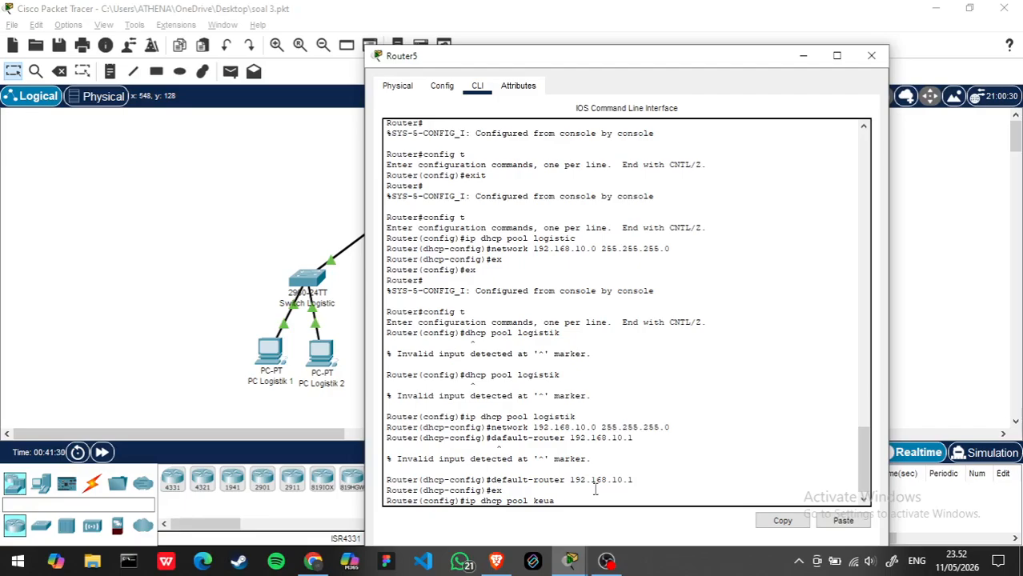
type("ngan")
key("Return")
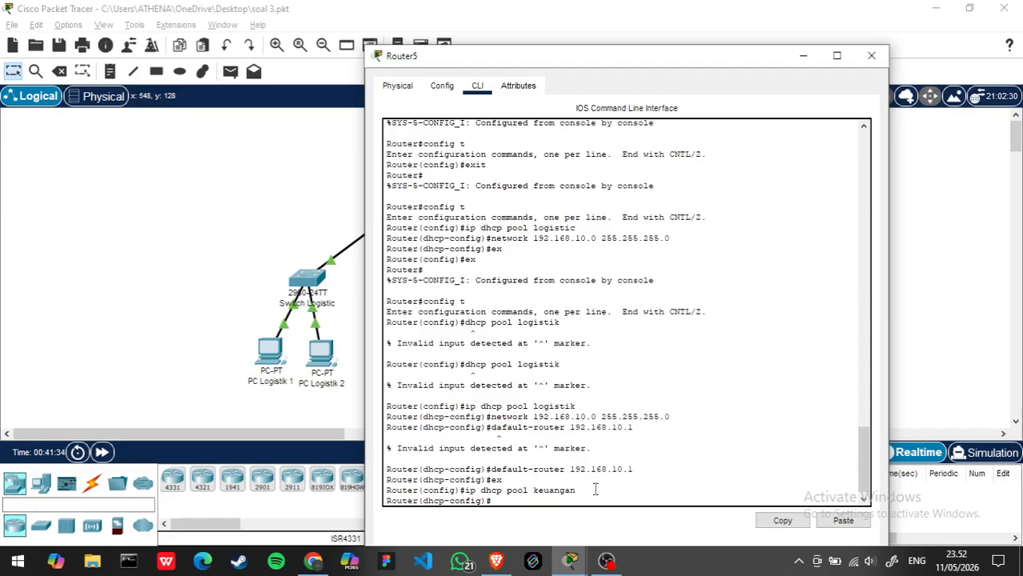
- Assign network 192.168.20.0 with mask 255.255.255.0 to the keuangan DHCP pool
type("networkn")
key("BackSpace")
type("192.168.20.0")
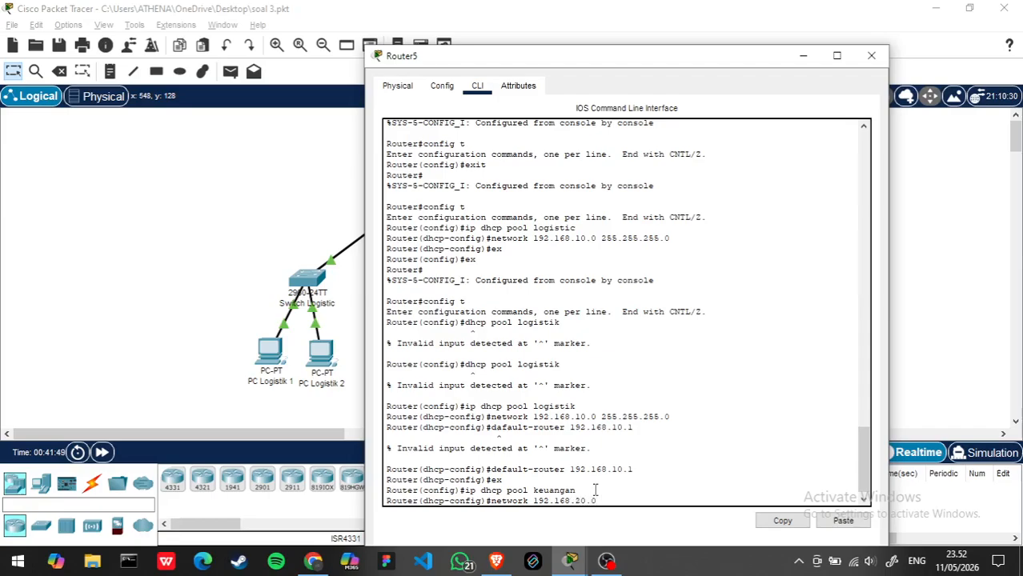
type(" 255.2")
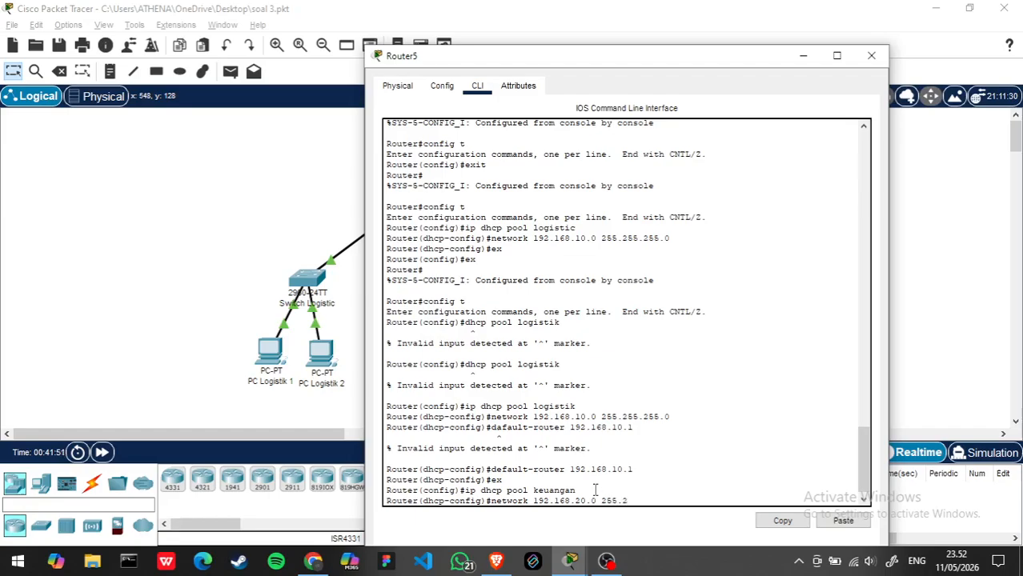
type("55.255.")
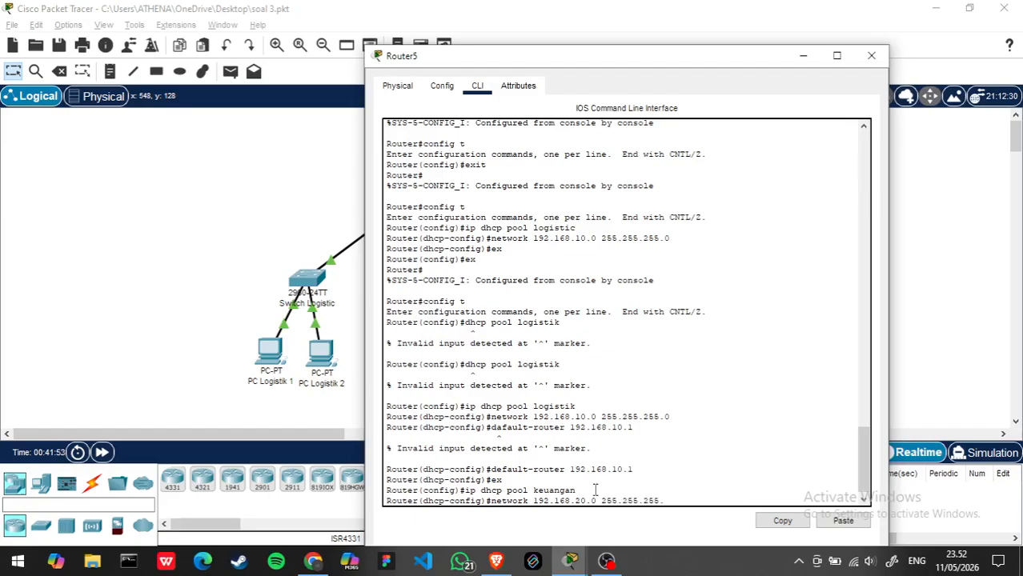
type("0")
key("Return")
- Set the keuangan pool's gateway with default-router 192.168.20.1, leave the pool configuration with ex and close the Router5 window
type("dhcp-config)#d")
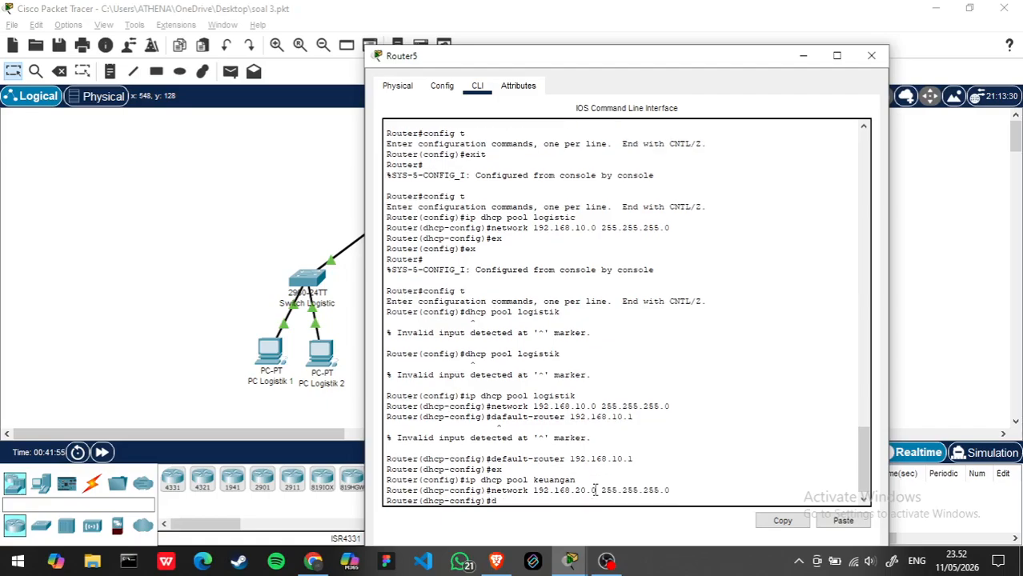
type("efault-router 192.168.20.1")
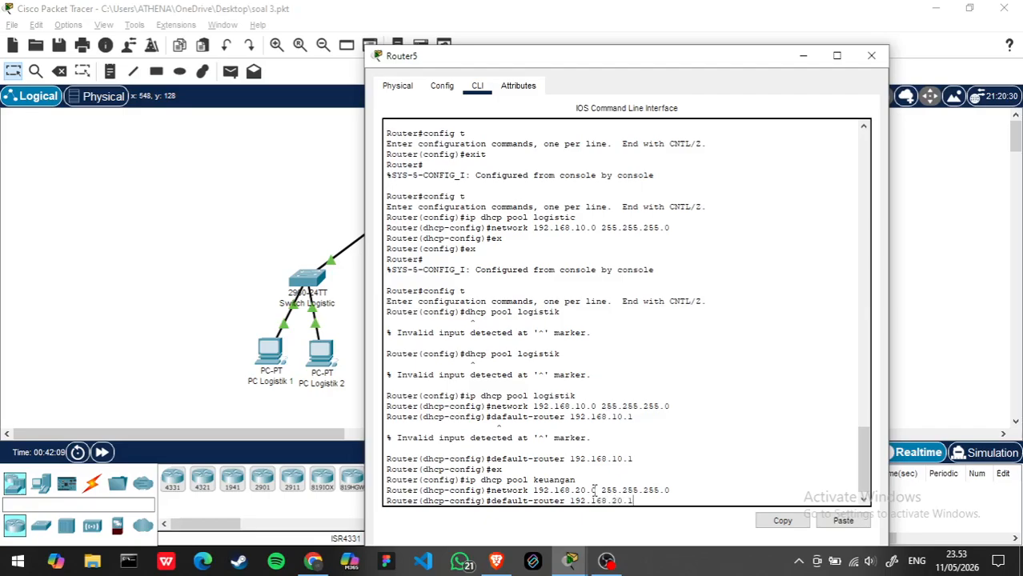
key("Return")
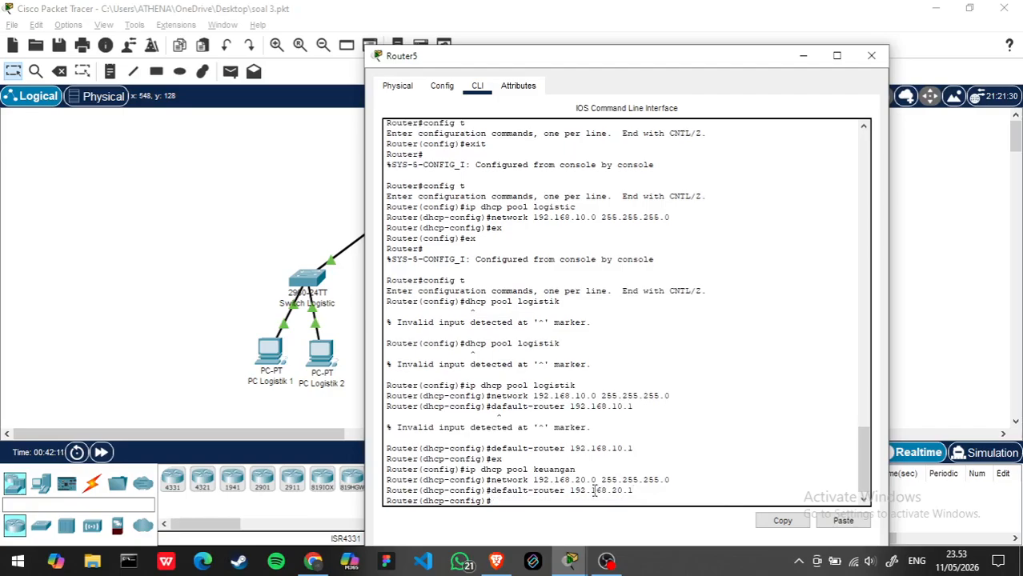
type("ex")
key("Return")
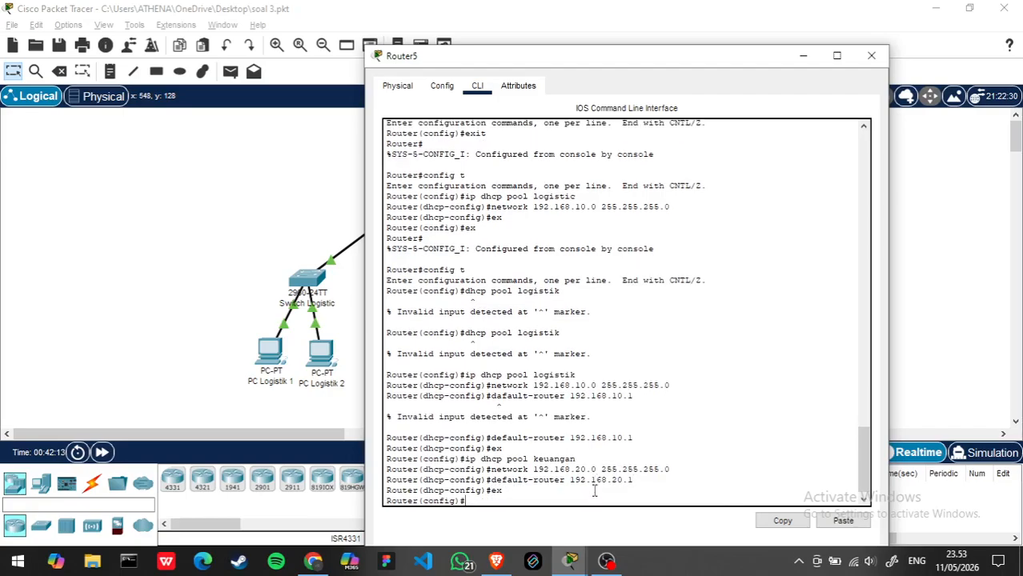
left_click(870, 55)
- Switch PC Logistik 1's IPv4 configuration to DHCP so it requests its address from the router
left_click(265, 357)
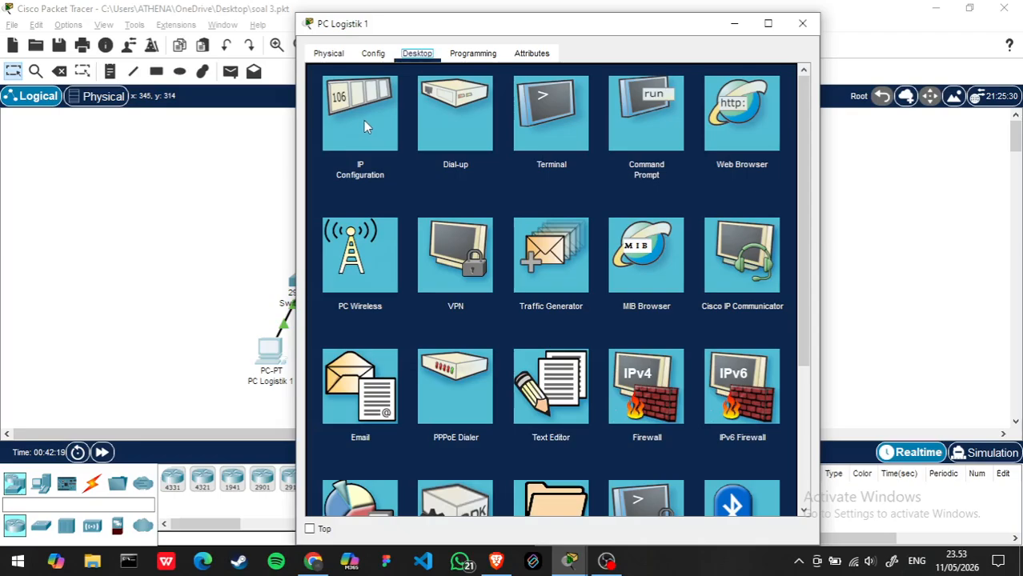
left_click(360, 116)
left_click(324, 136)
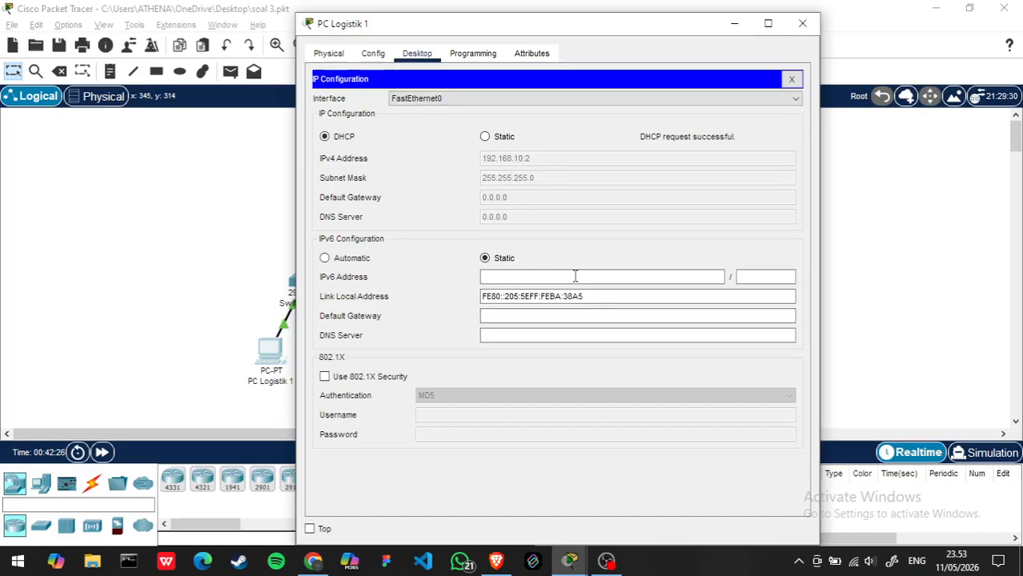
left_click(803, 26)
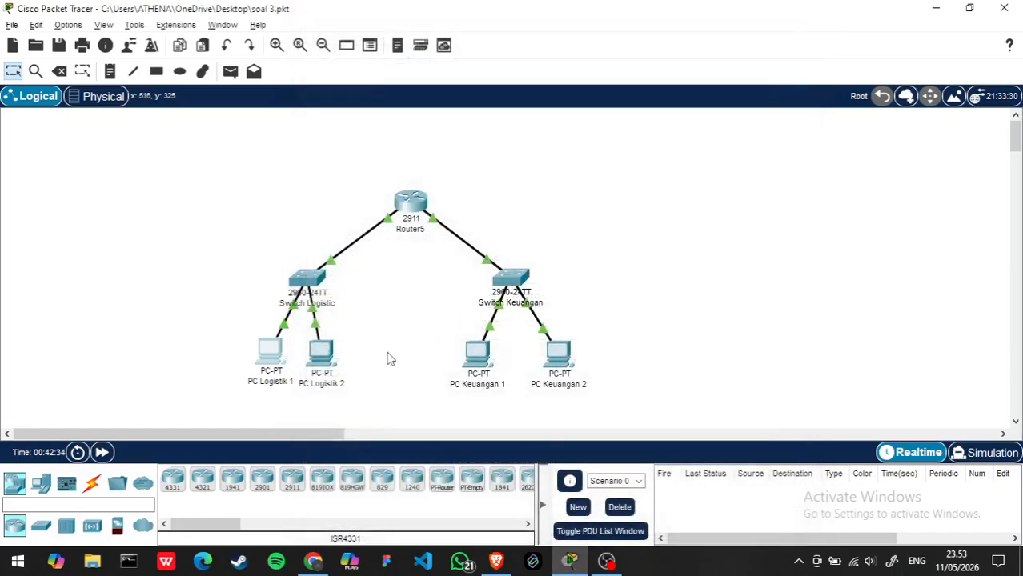
- Switch PC Logistik 2's IPv4 configuration to DHCP and close its window
left_click(319, 364)
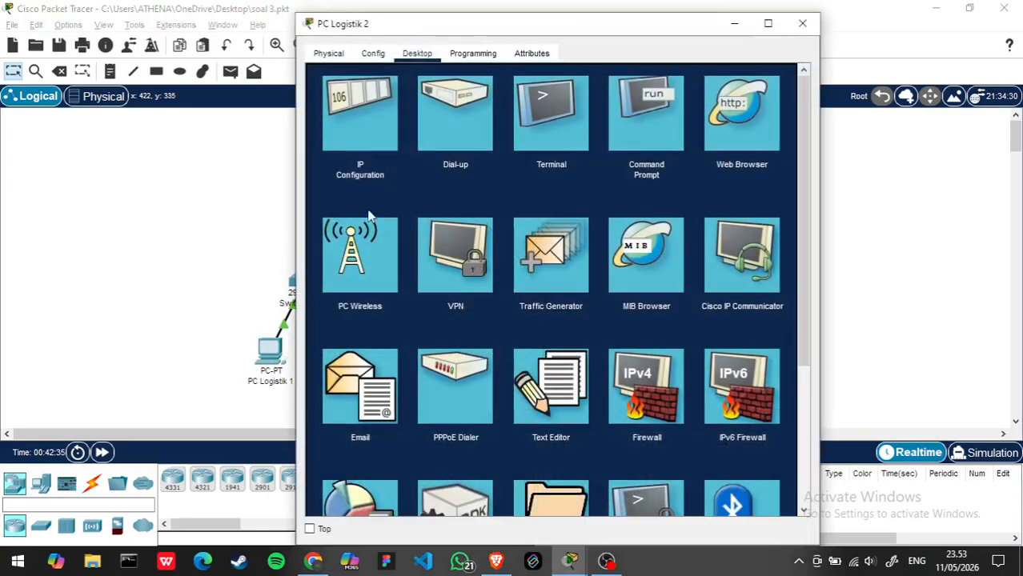
left_click(370, 99)
left_click(325, 137)
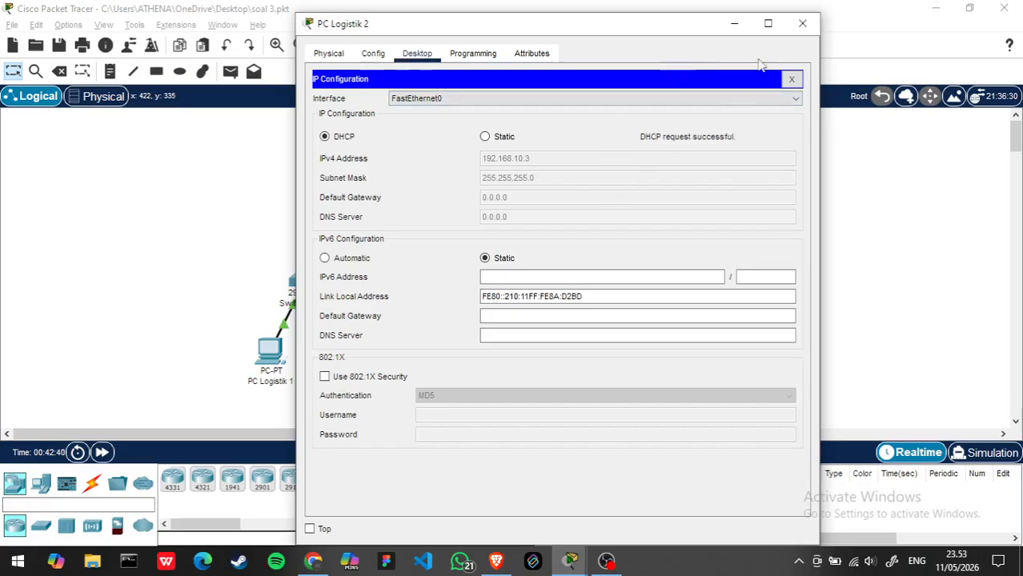
left_click(804, 25)
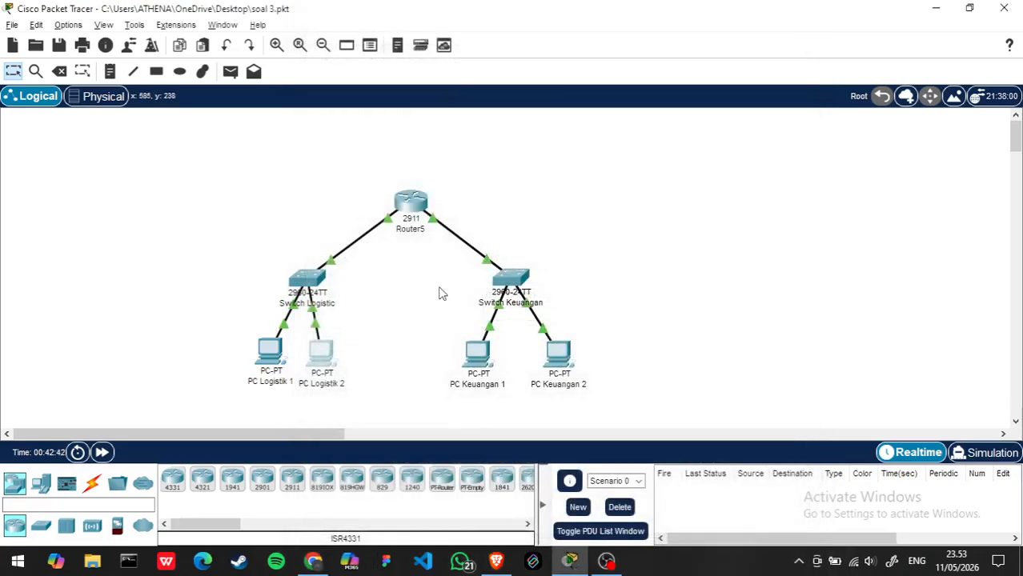
- Add a new PC beside PC Logistik 2 and connect its FastEthernet0 port to Switch Logistic with a copper straight-through cable
left_click(42, 485)
left_click_drag(172, 479, 376, 361)
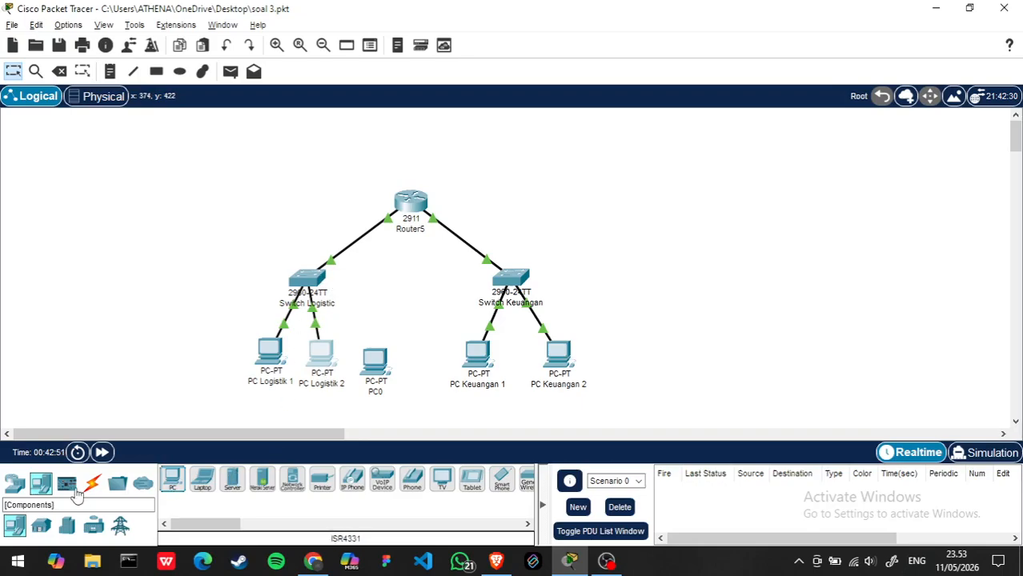
left_click(92, 482)
left_click(232, 479)
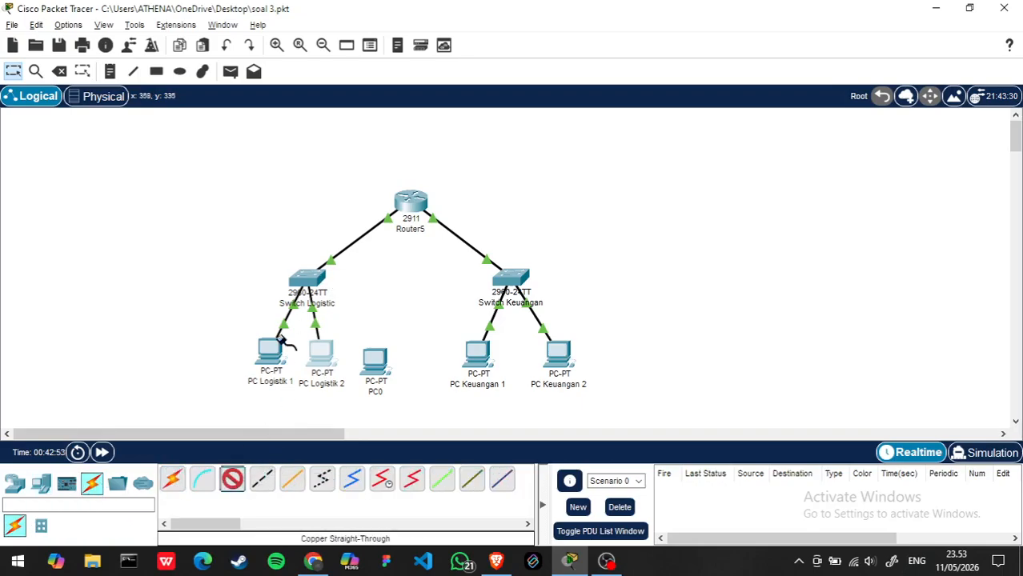
left_click(311, 278)
left_click(388, 24)
left_click(370, 357)
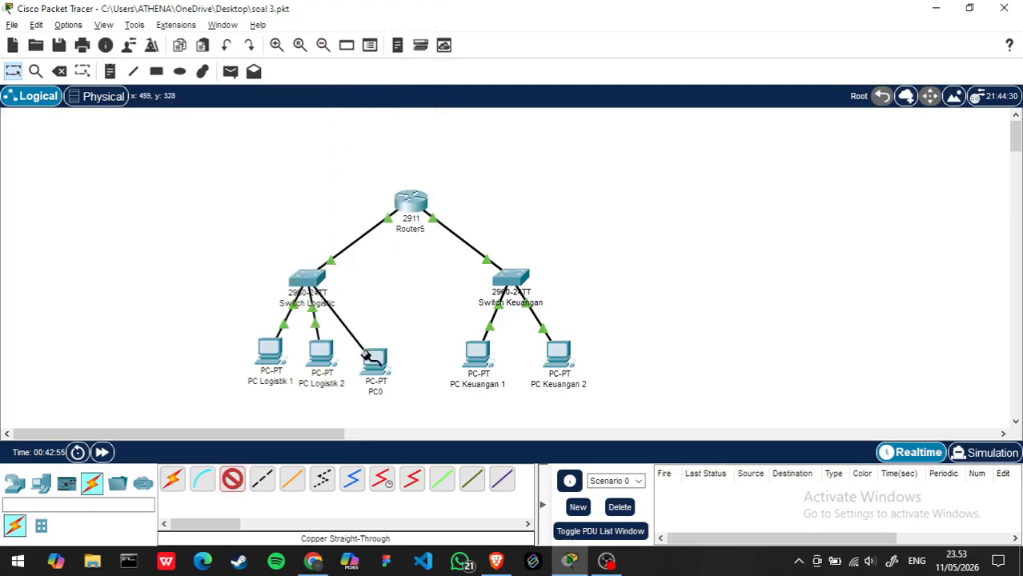
left_click(370, 358)
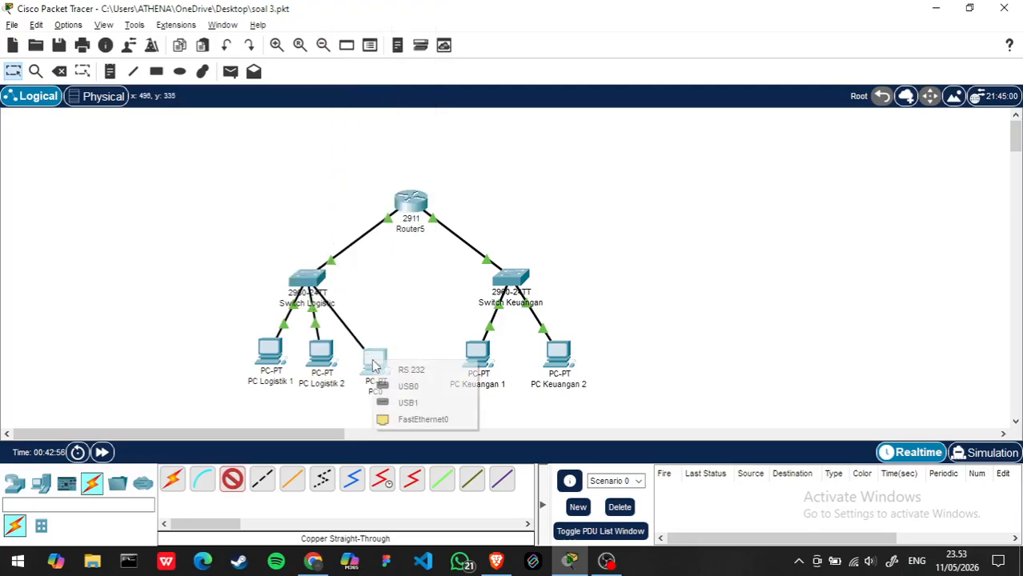
left_click(422, 419)
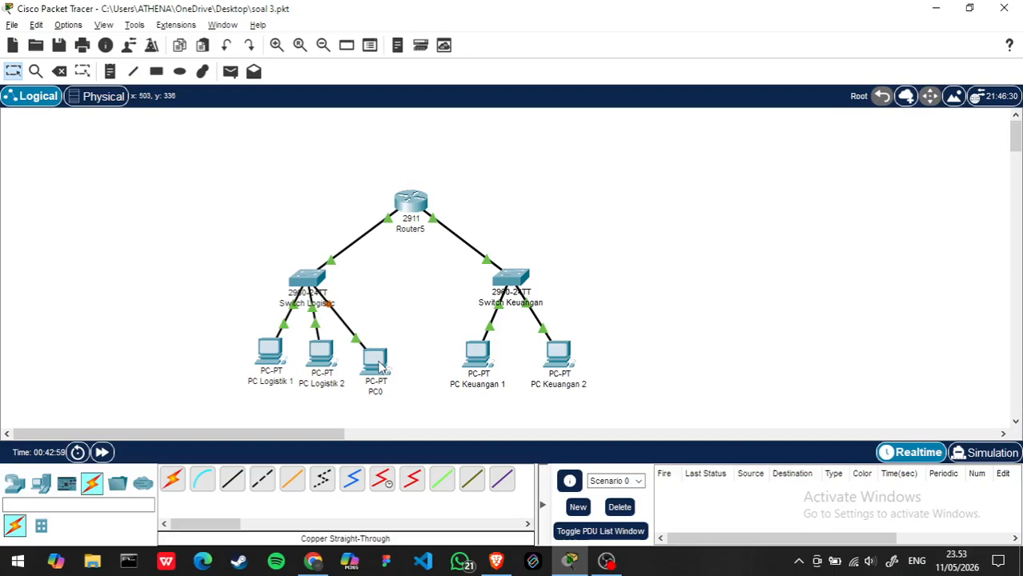
- Try to get a DHCP address on the newly added PC, reselecting the FastEthernet0 interface in its IP configuration
left_click(376, 364)
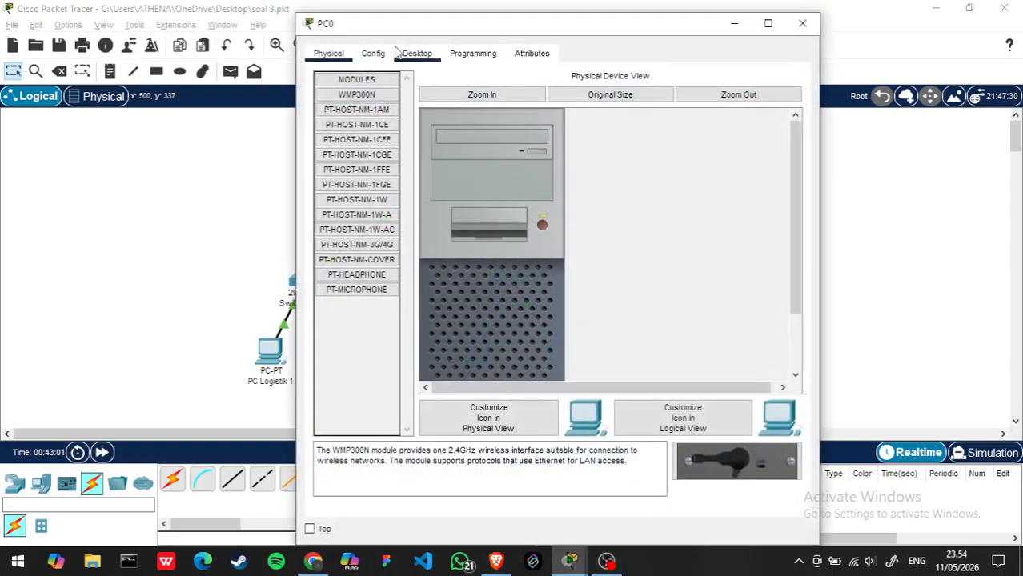
left_click(416, 55)
left_click(374, 104)
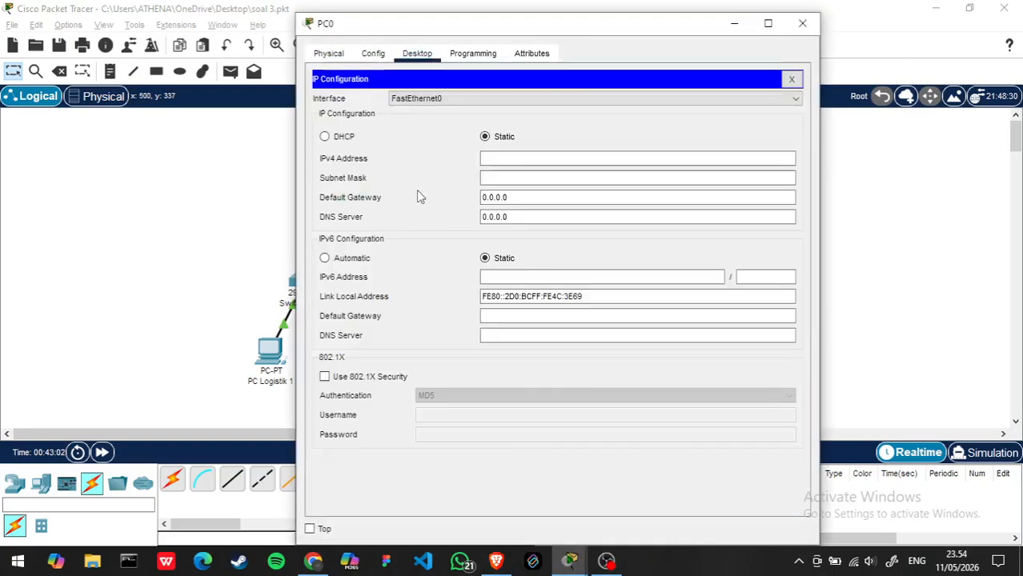
left_click(324, 138)
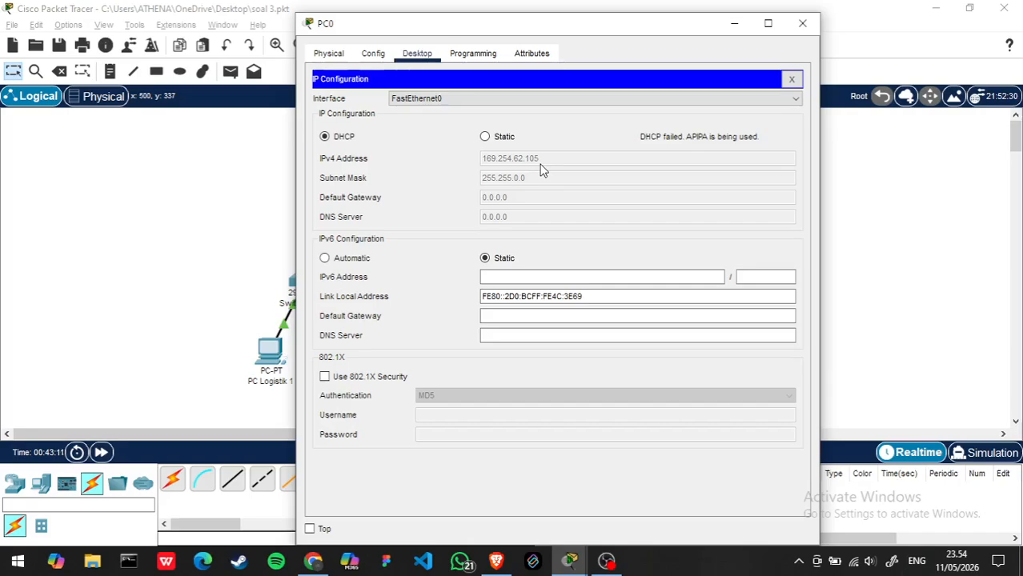
left_click(681, 105)
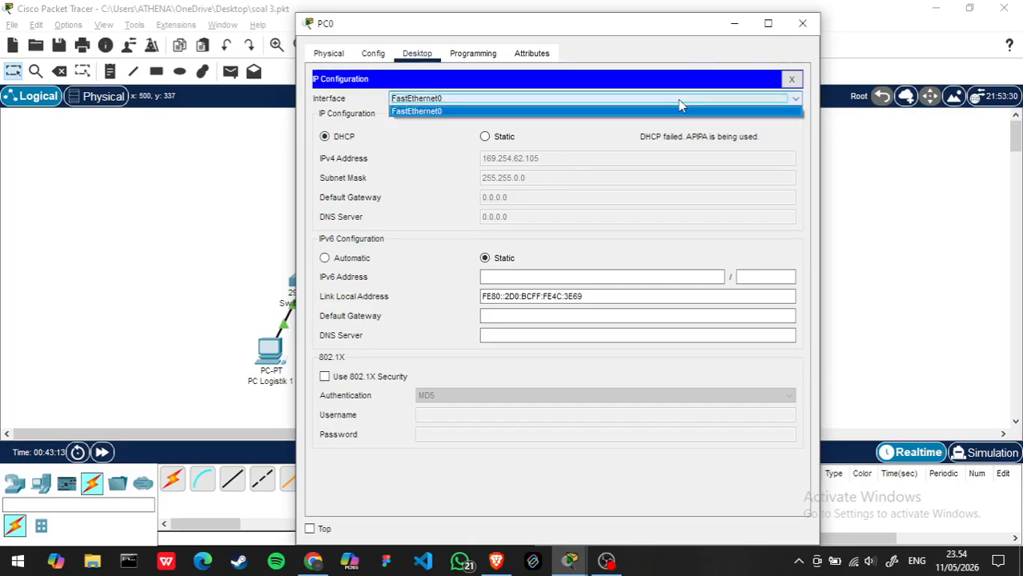
left_click(681, 108)
left_click(681, 105)
left_click(682, 109)
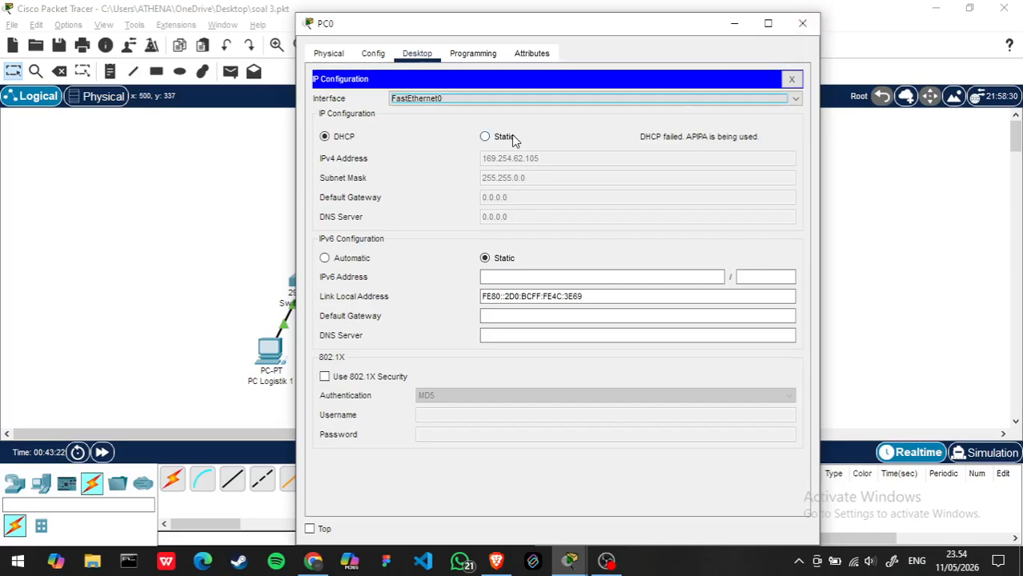
left_click(802, 22)
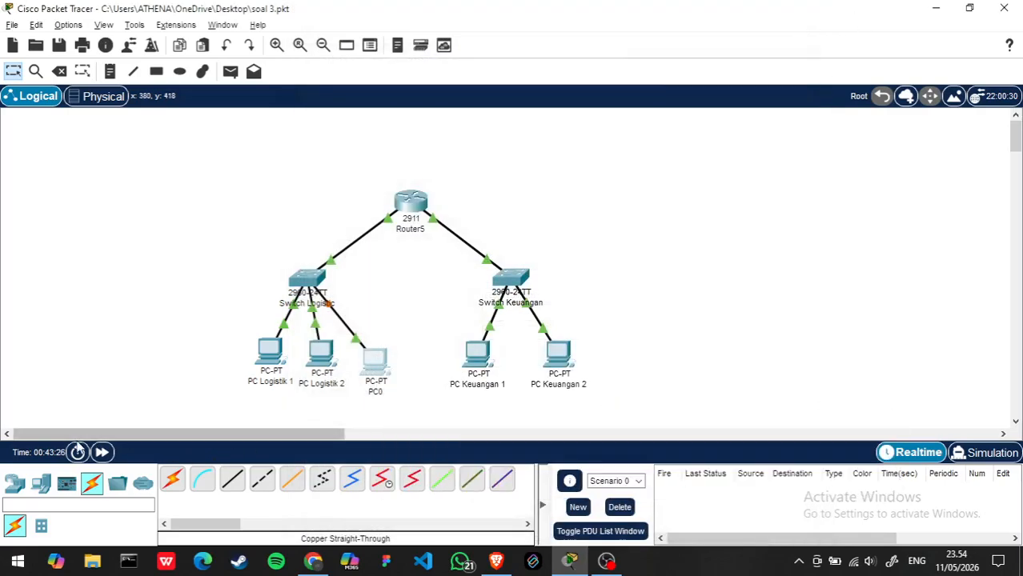
- Fast-forward the simulation time, then renew the new PC's DHCP request by switching its IPv4 configuration to Static and back to DHCP
left_click(102, 452)
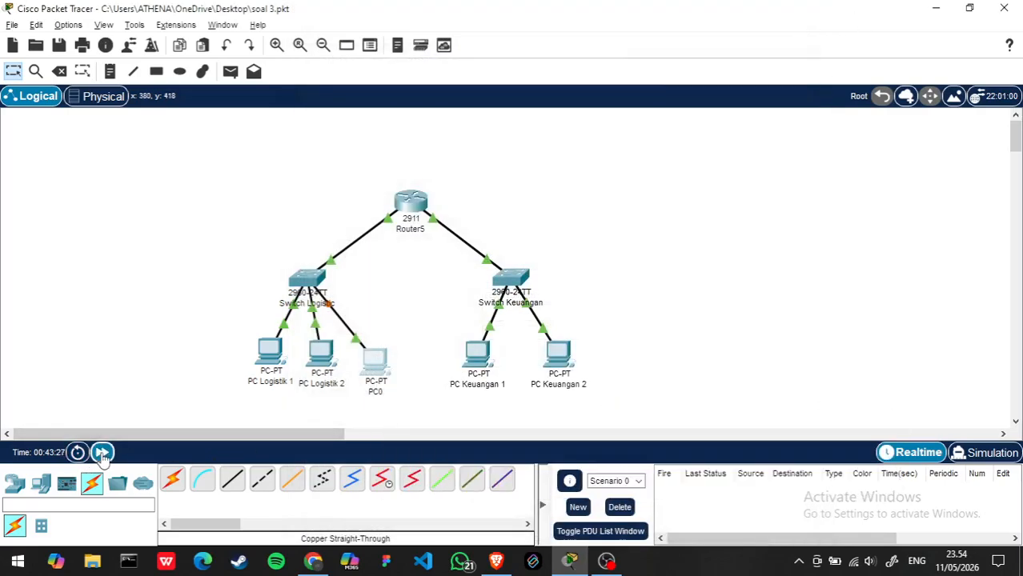
left_click(382, 362)
left_click(371, 101)
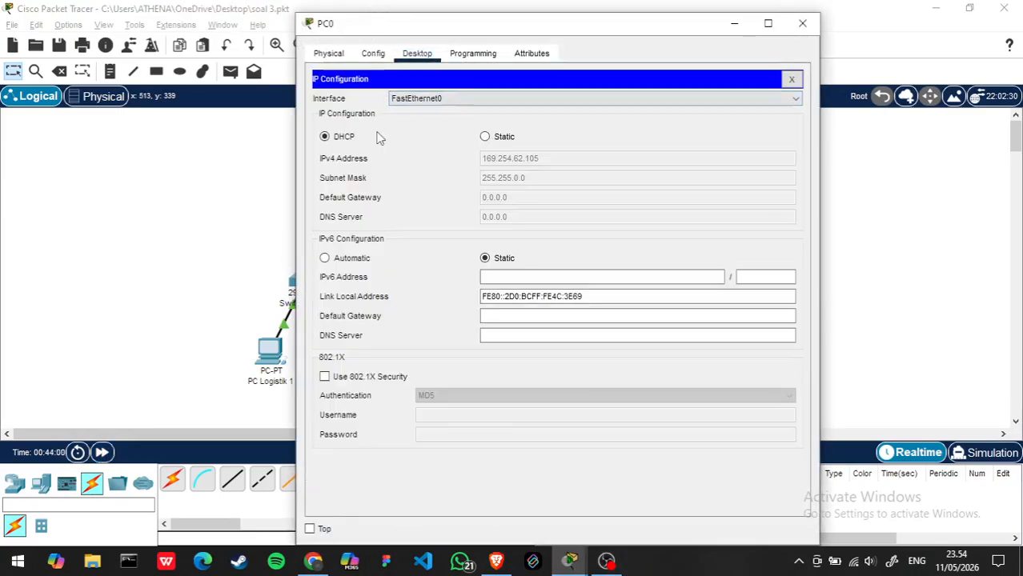
left_click(487, 137)
left_click(325, 137)
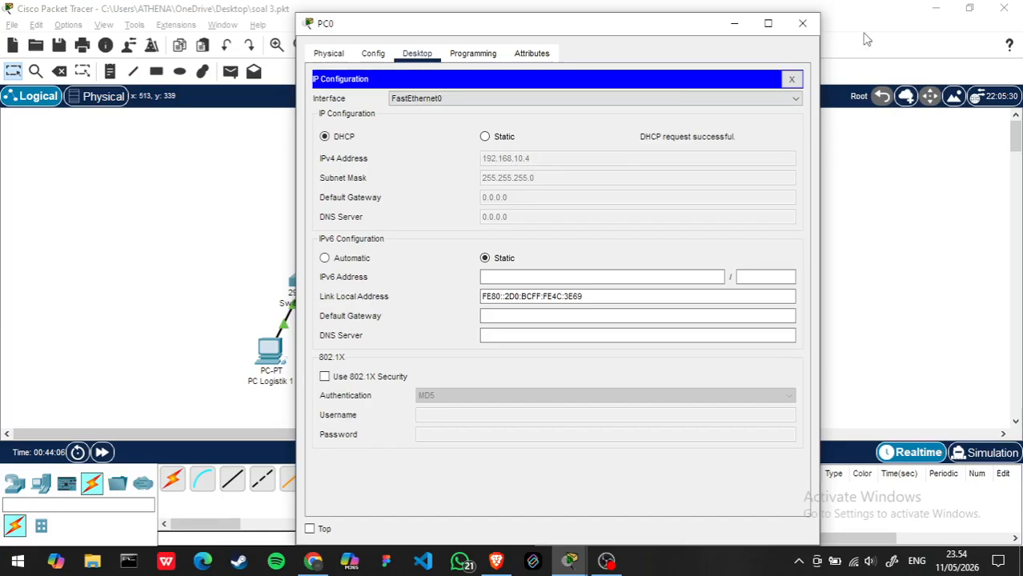
left_click(803, 27)
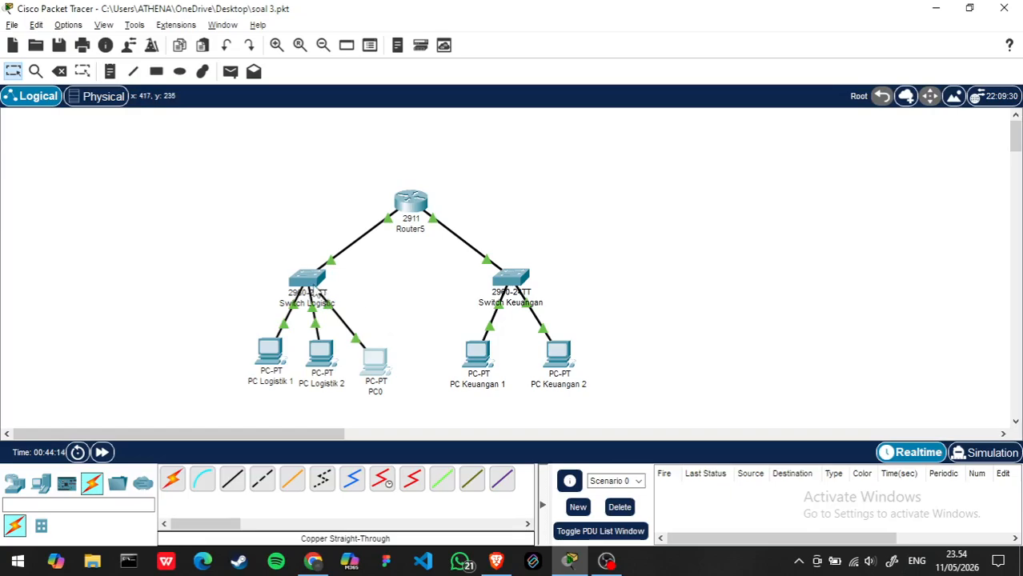
- Switch PC Keuangan 1's IPv4 configuration from Static to DHCP
left_click(478, 364)
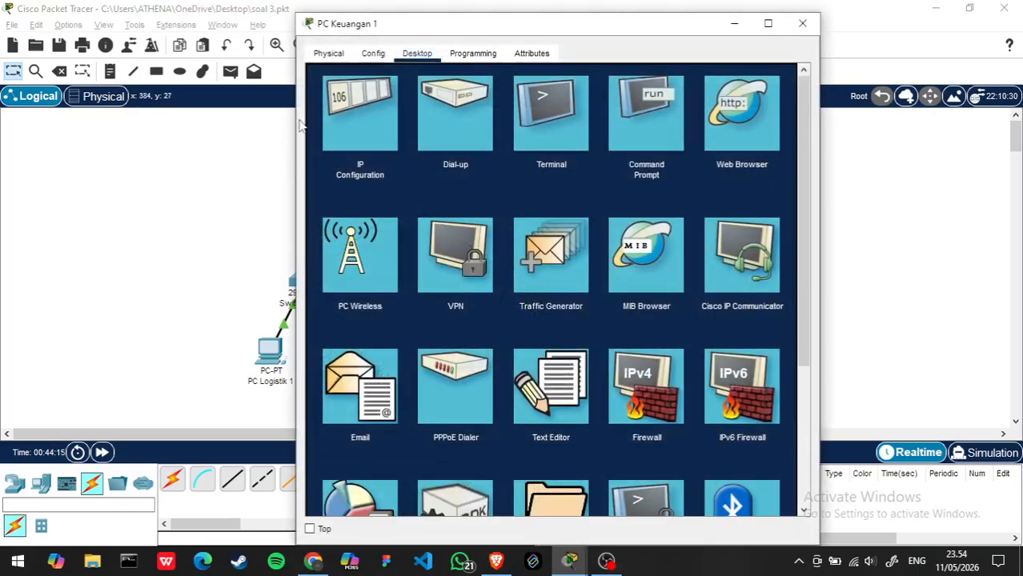
left_click(353, 115)
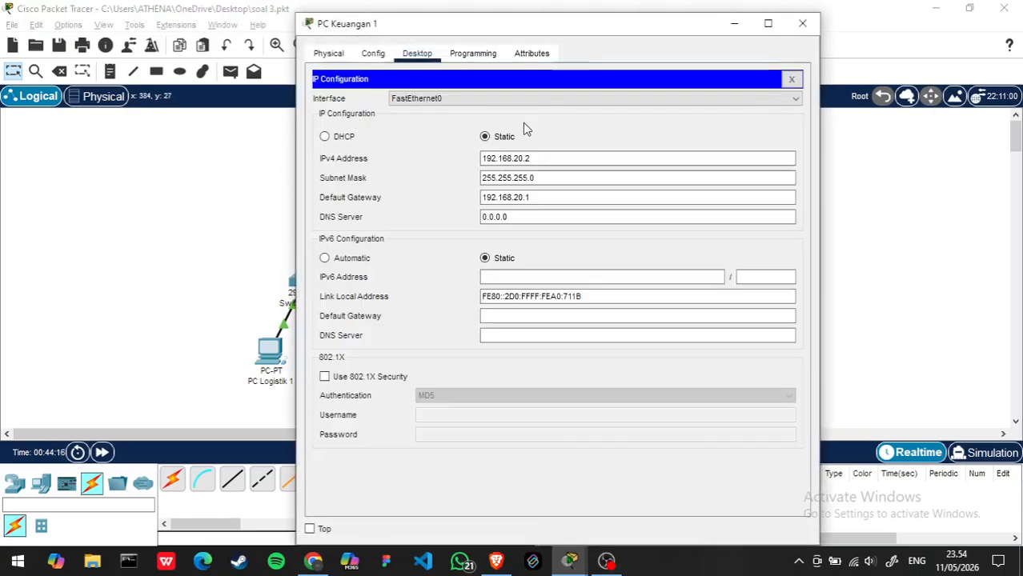
left_click(327, 136)
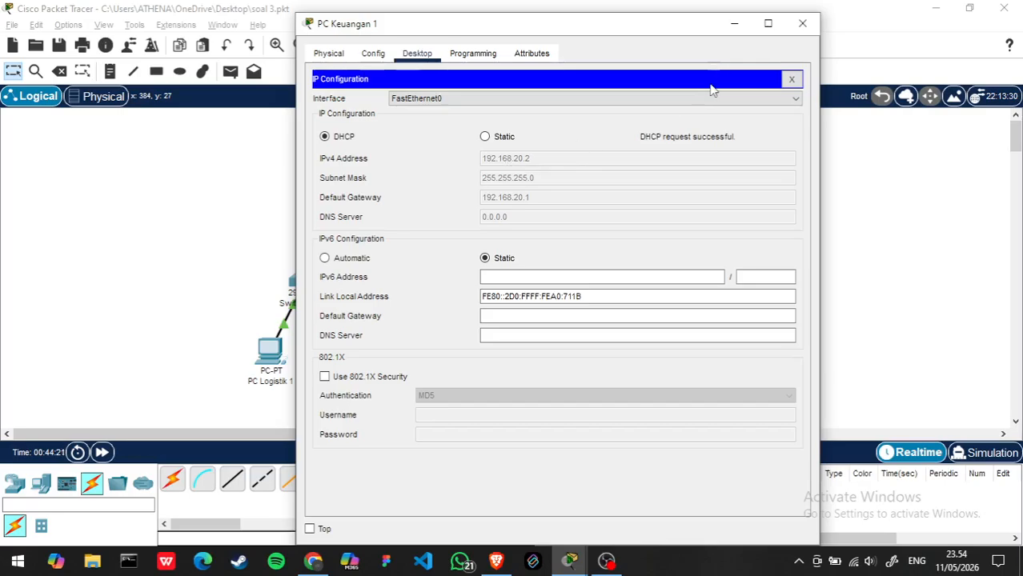
left_click(802, 22)
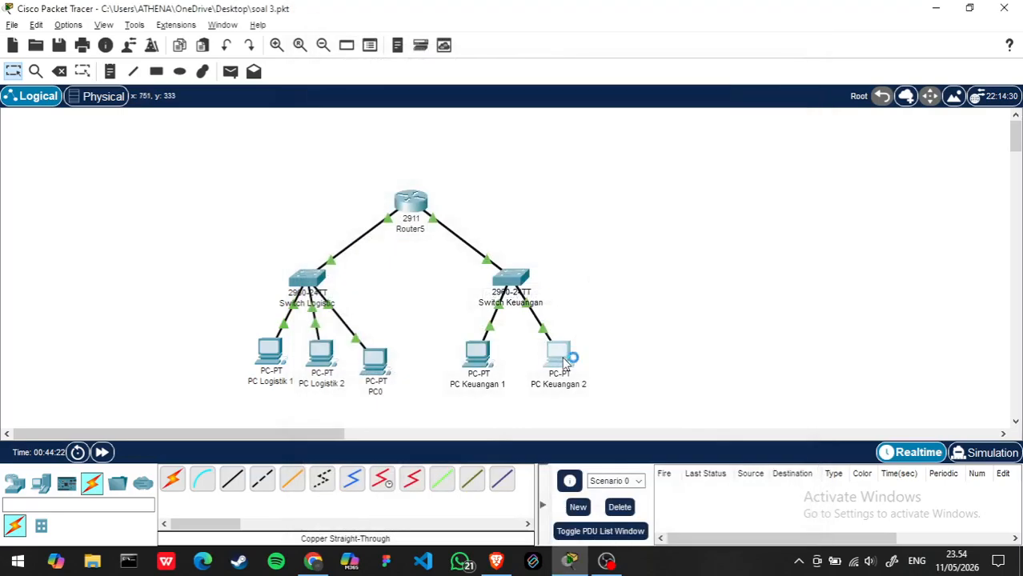
- Switch PC Keuangan 2's IPv4 configuration to DHCP and close its IP configuration
left_click(558, 353)
left_click(351, 129)
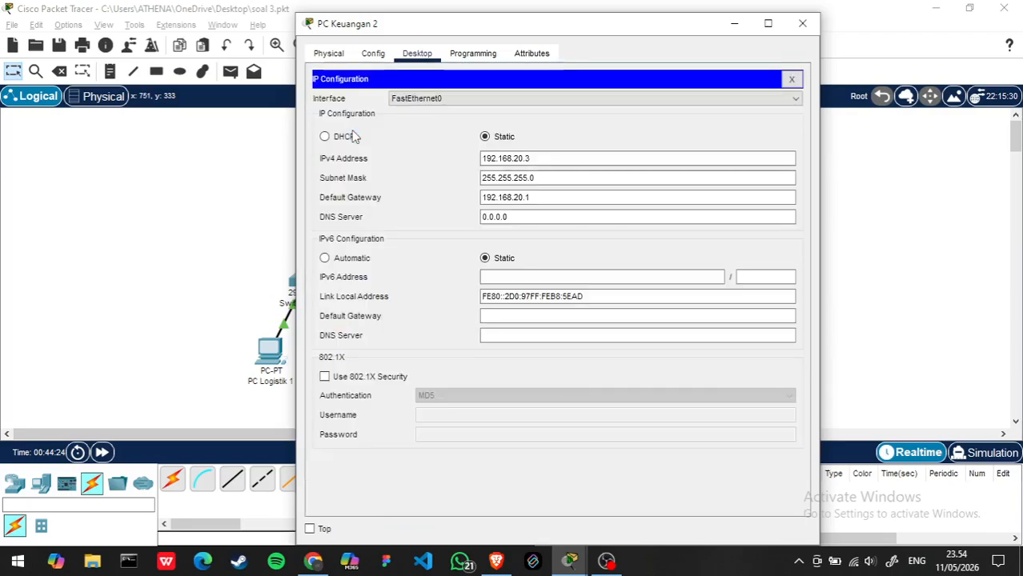
left_click(325, 137)
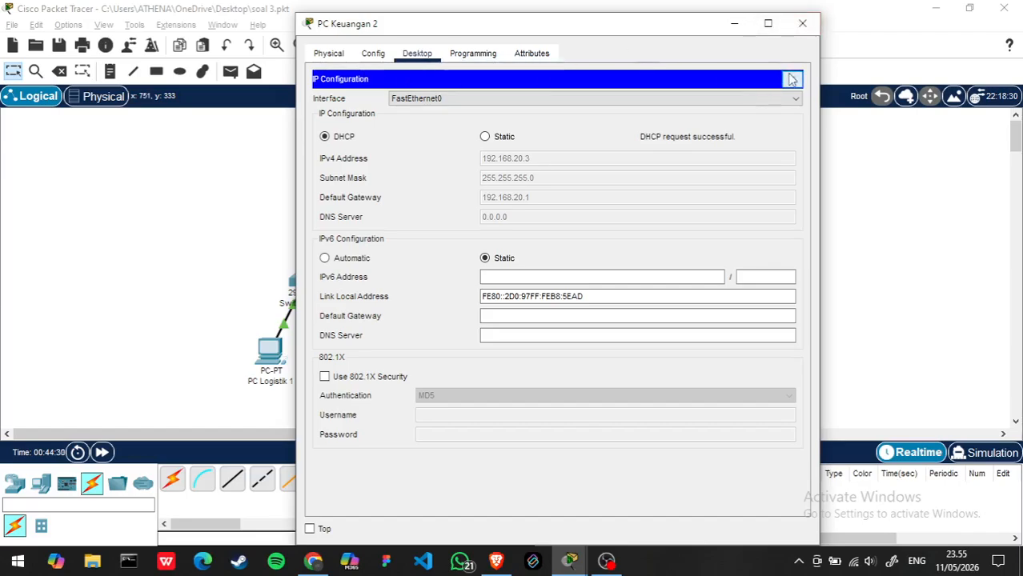
left_click(792, 79)
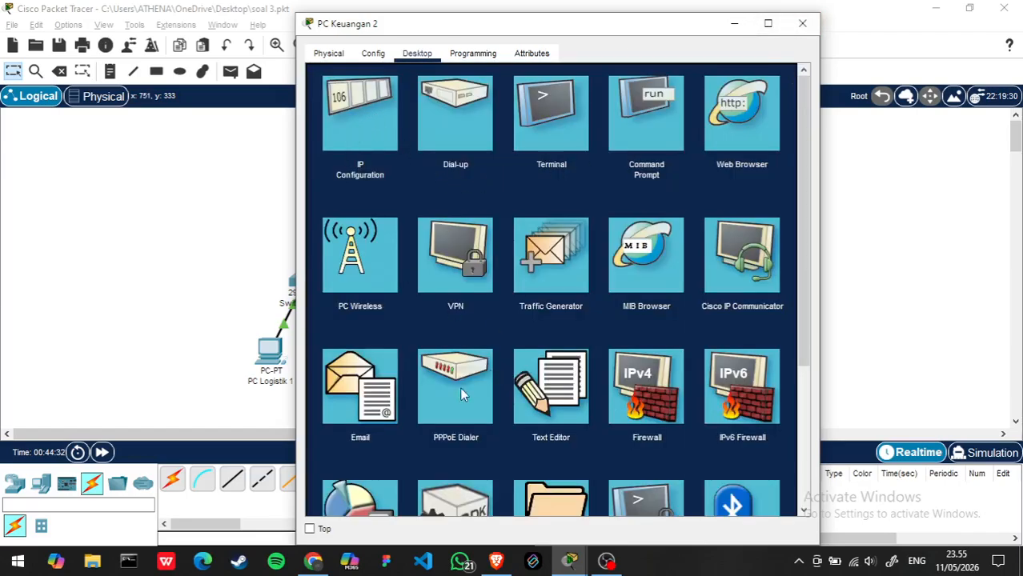
- Move the PC Keuangan 2 window aside, examine PC0's IP configuration for its DHCP-assigned address, and close it
left_click_drag(524, 26, 657, 0)
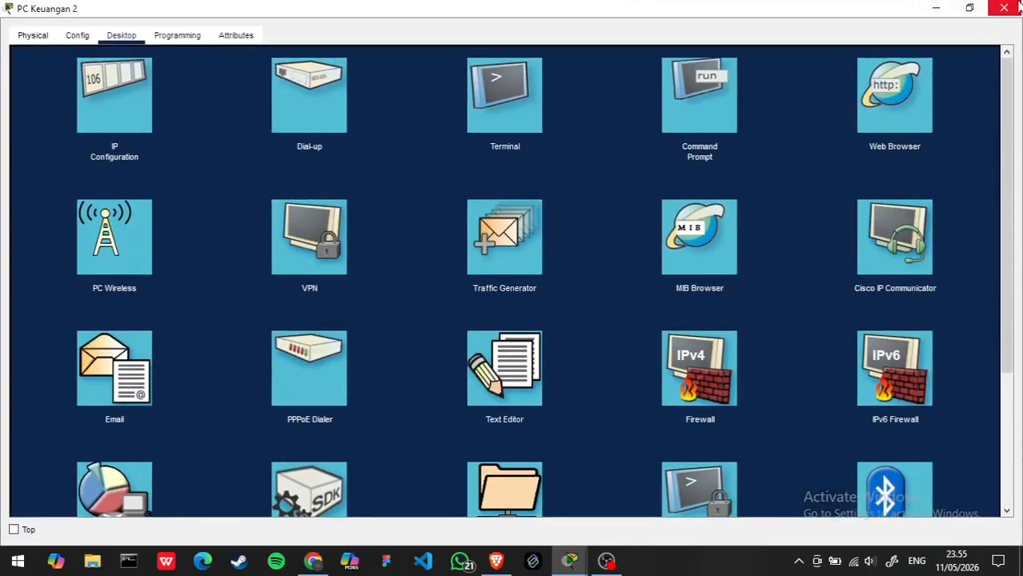
left_click(972, 9)
left_click_drag(501, 24, 757, 27)
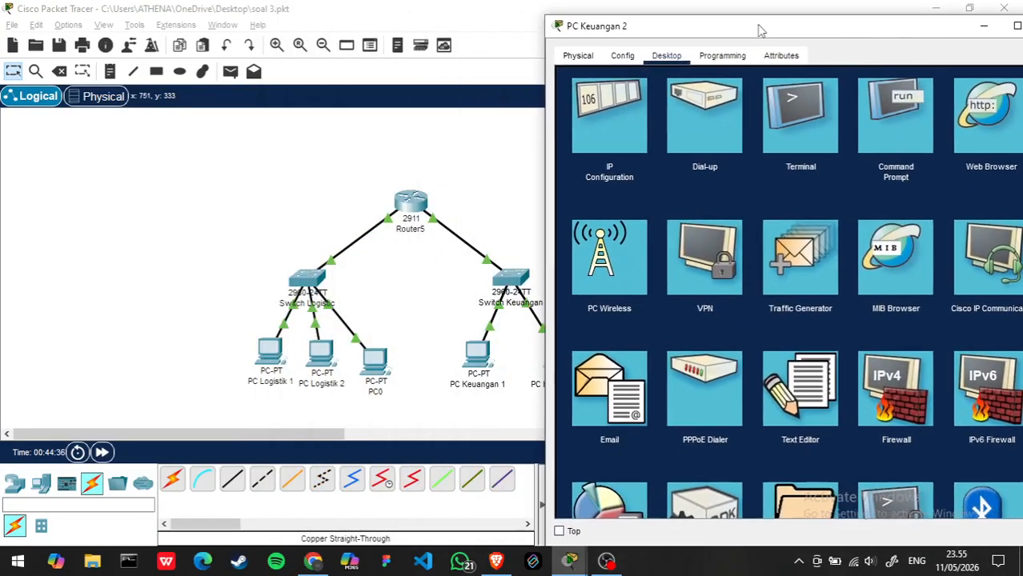
left_click(384, 358)
left_click(374, 361)
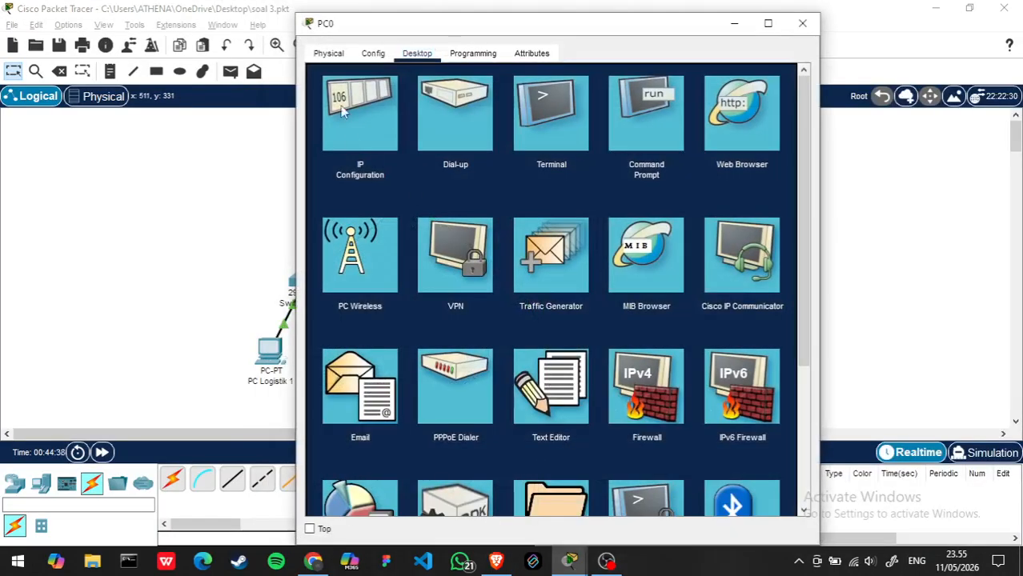
left_click(356, 108)
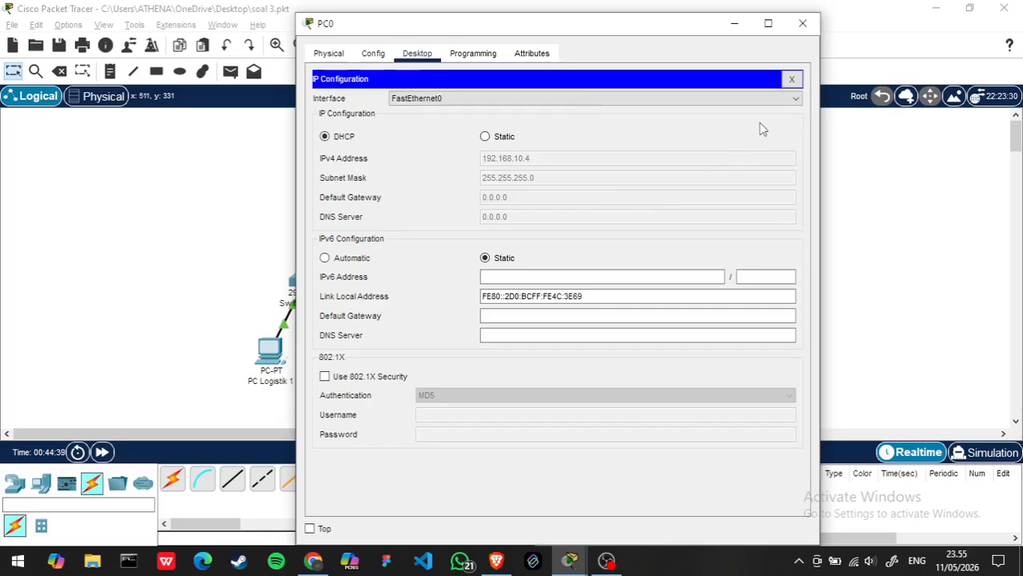
left_click(791, 79)
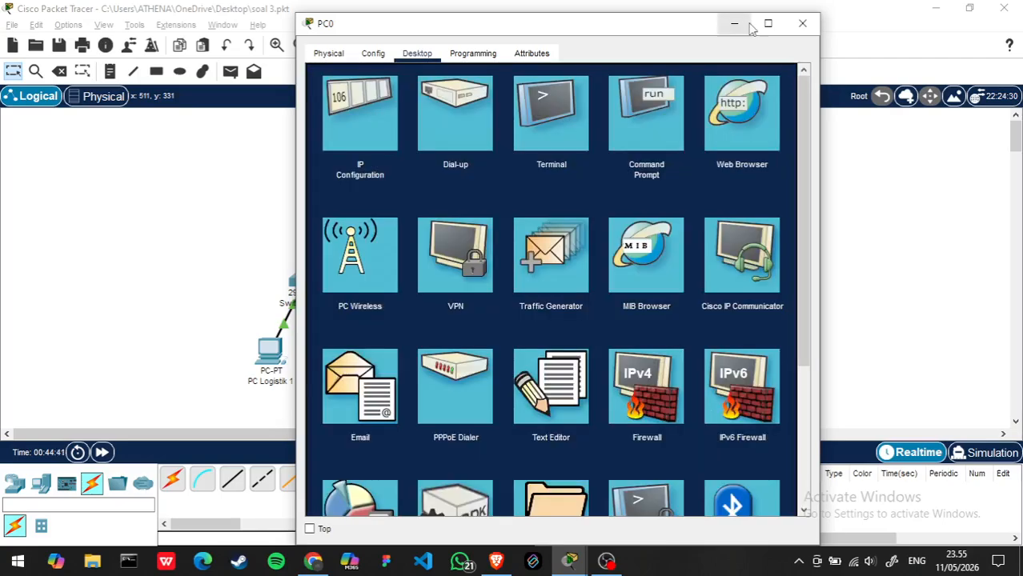
left_click(802, 24)
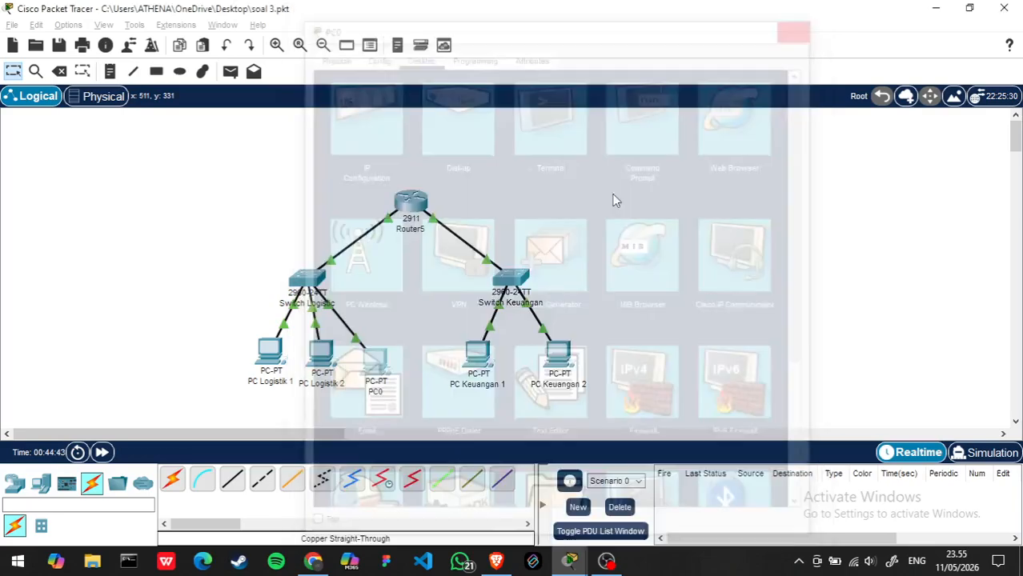
- Ping 192.168.10.4 from PC Keuangan 2's command prompt, fast-forwarding the simulation time while it runs
key("alt+Tab")
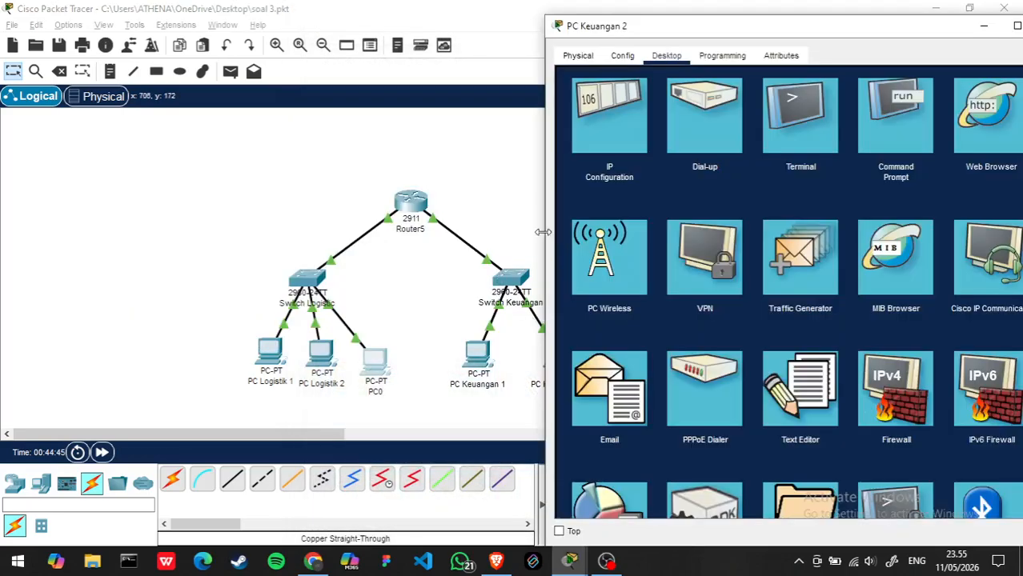
left_click_drag(847, 34, 652, 36)
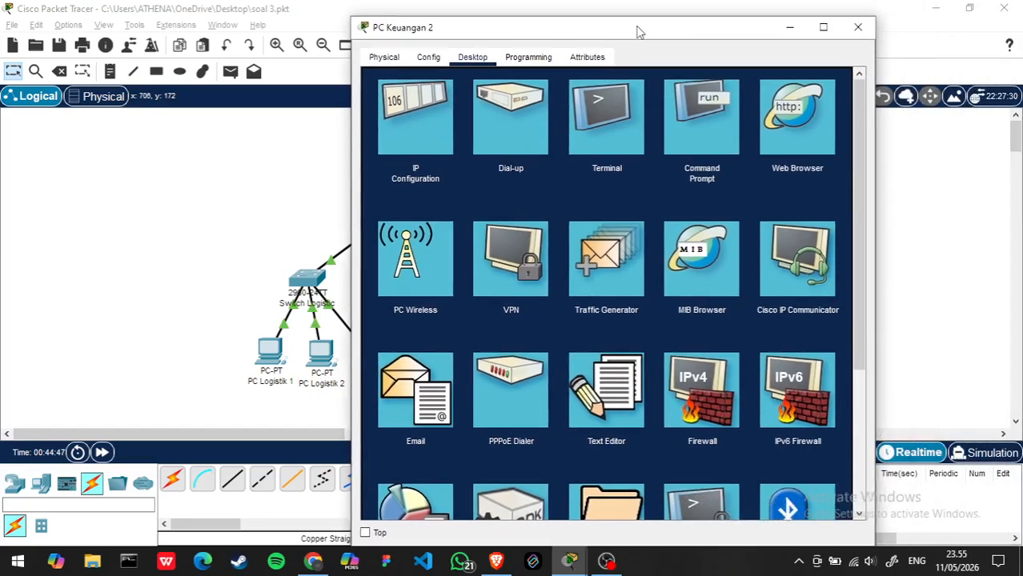
left_click(688, 109)
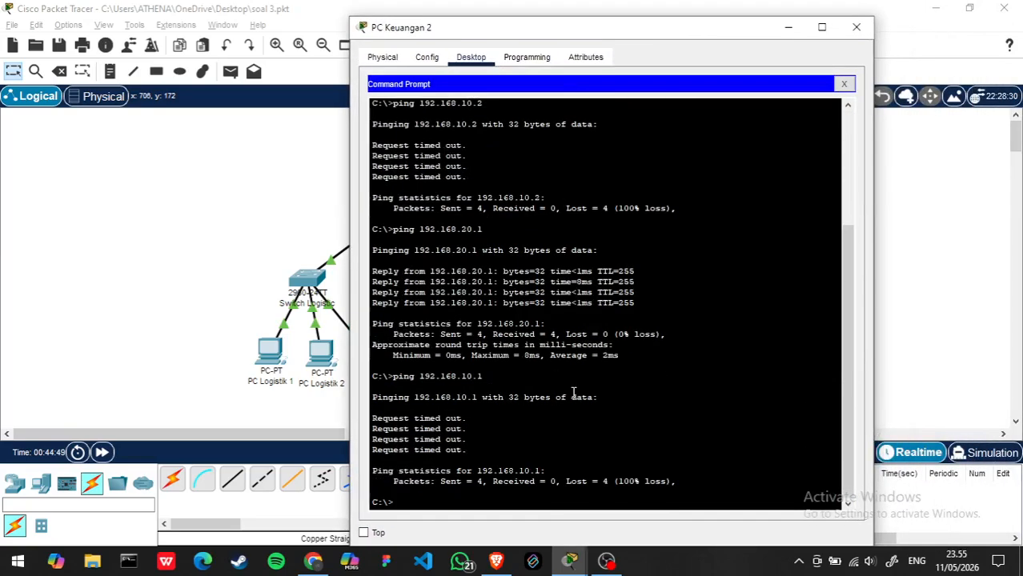
type("ping 192.168.10.4")
key("Return")
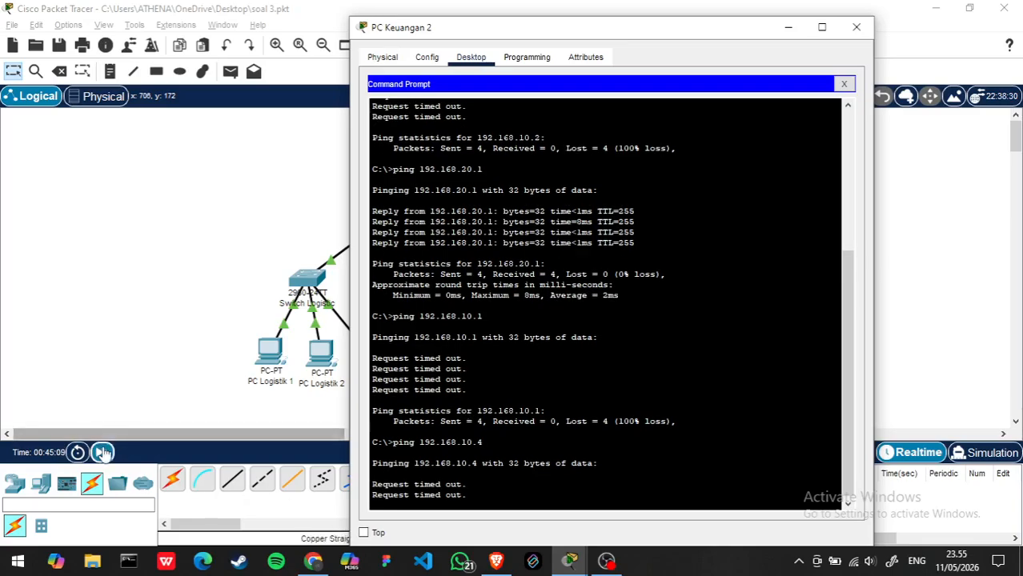
left_click(102, 452)
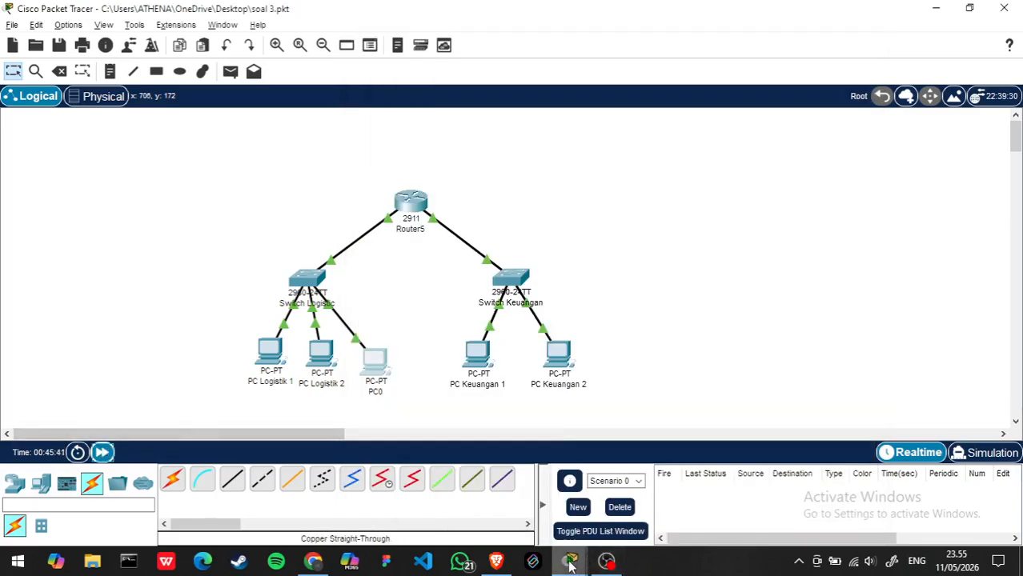
mouse_move(570, 562)
left_click(619, 447)
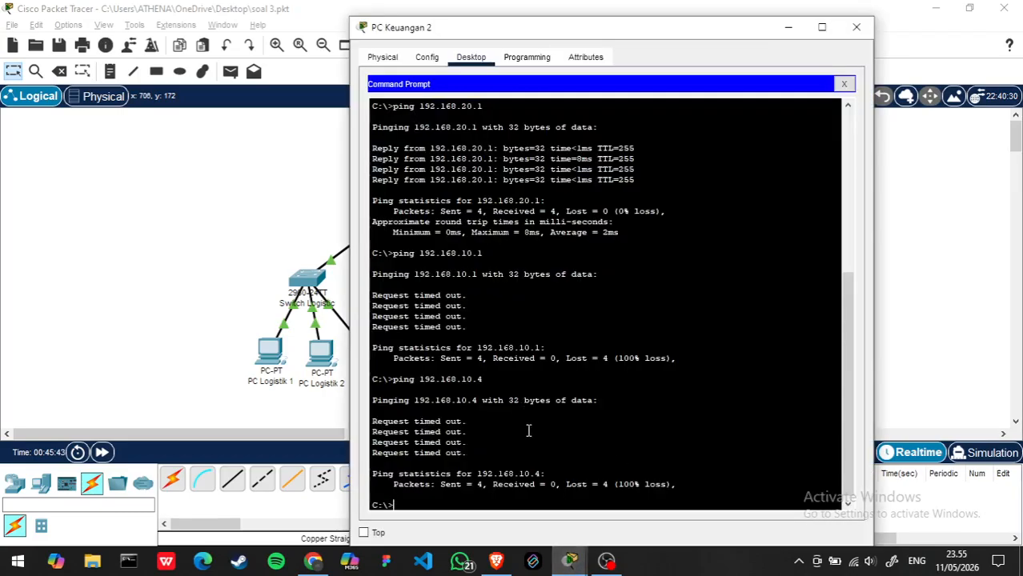
- Leave PC Keuangan 2's command prompt and check its IP configuration, including the default gateway
left_click(242, 385)
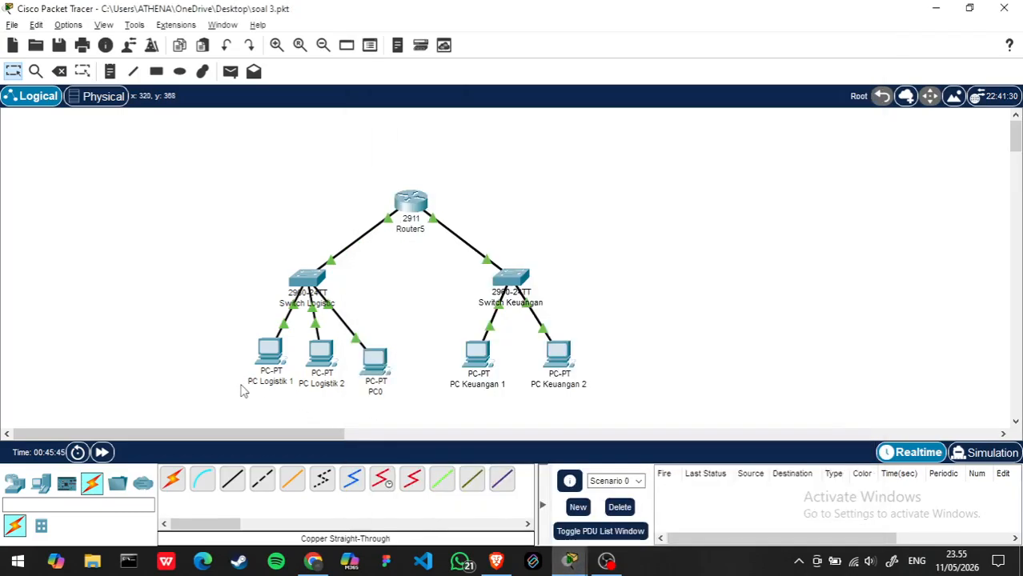
left_click(555, 362)
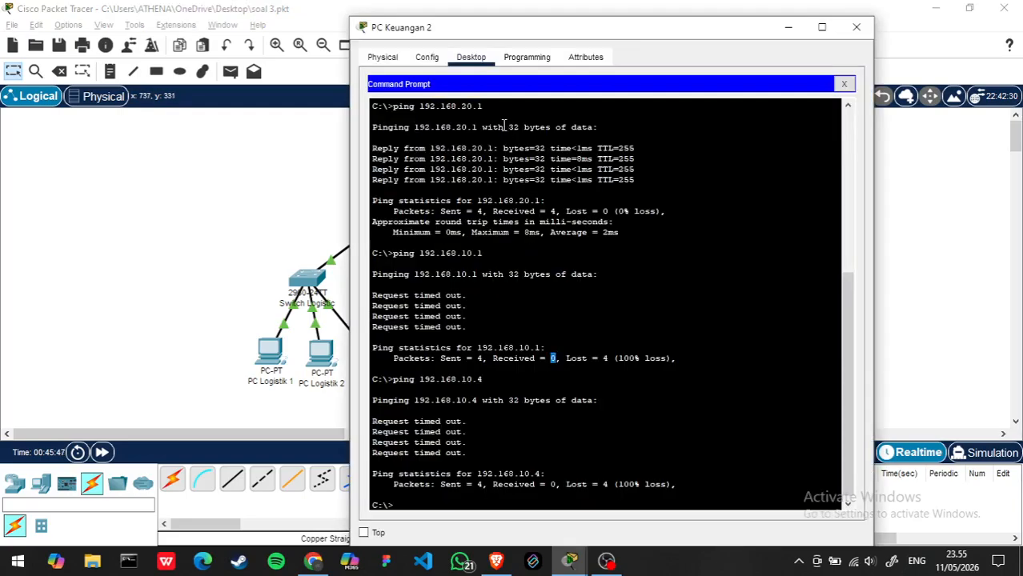
left_click(844, 83)
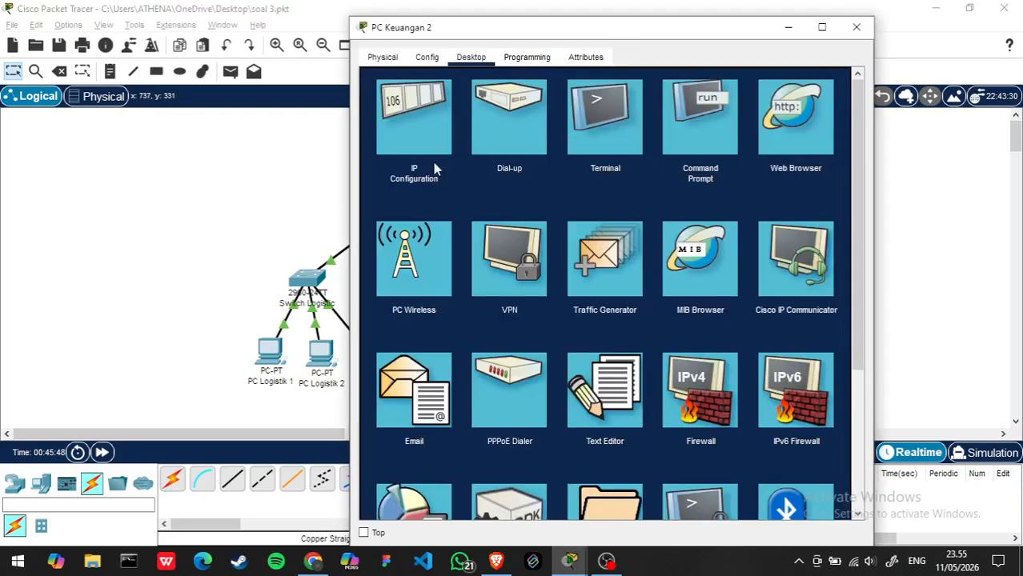
left_click(408, 135)
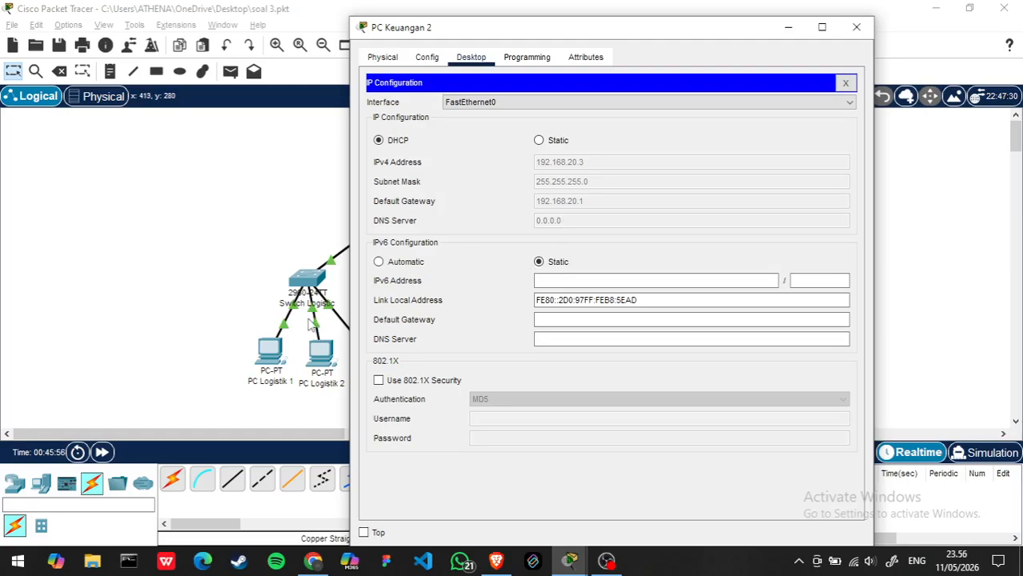
- Check PC0's IP configuration for its address and default gateway, and close its window
left_click(230, 286)
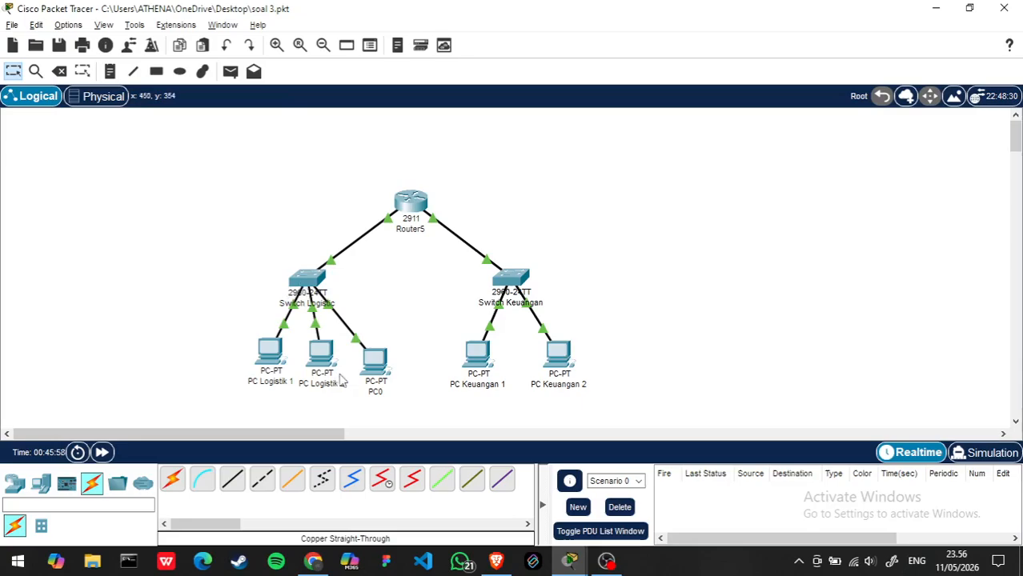
left_click(375, 363)
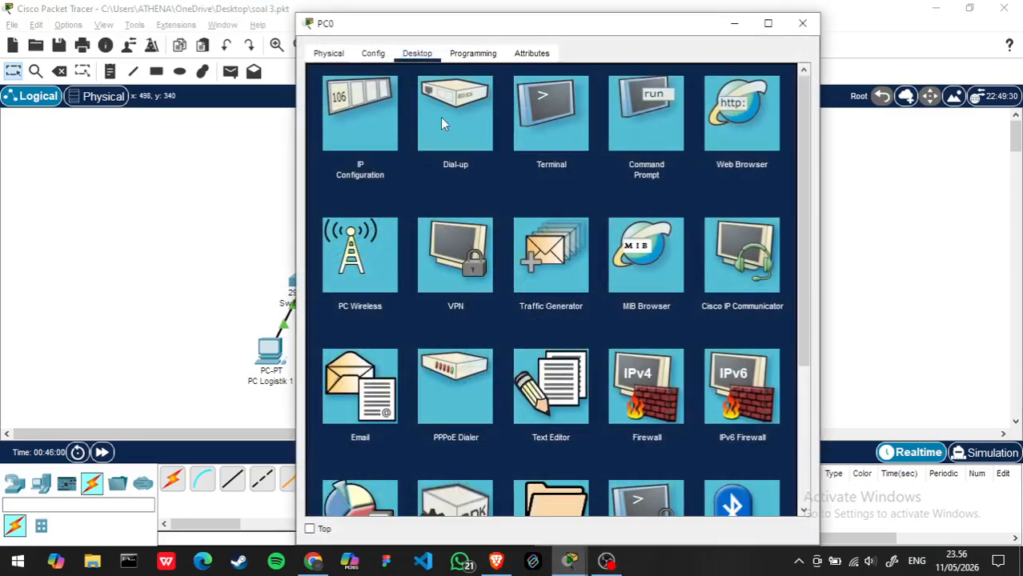
left_click(368, 114)
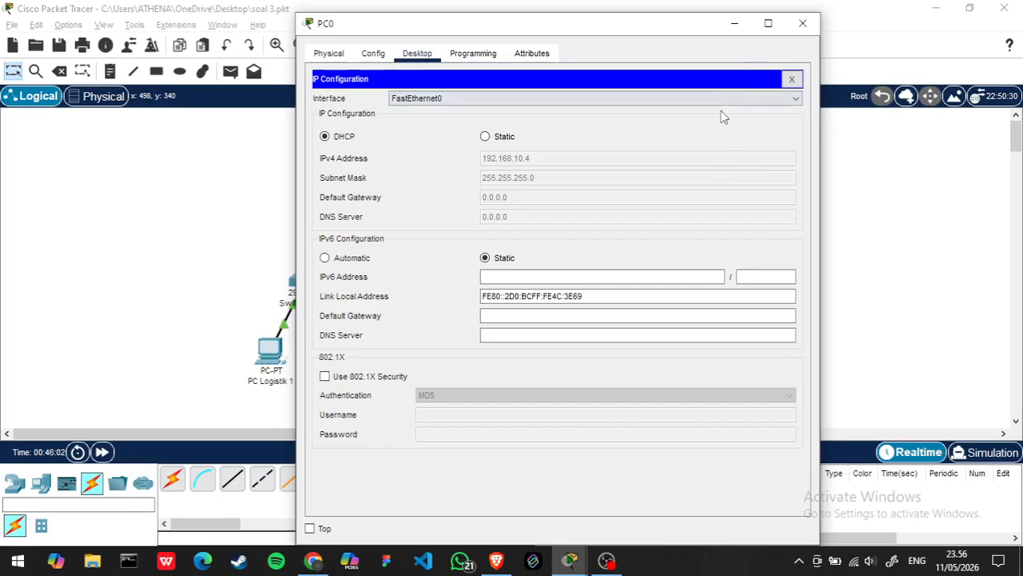
left_click(801, 27)
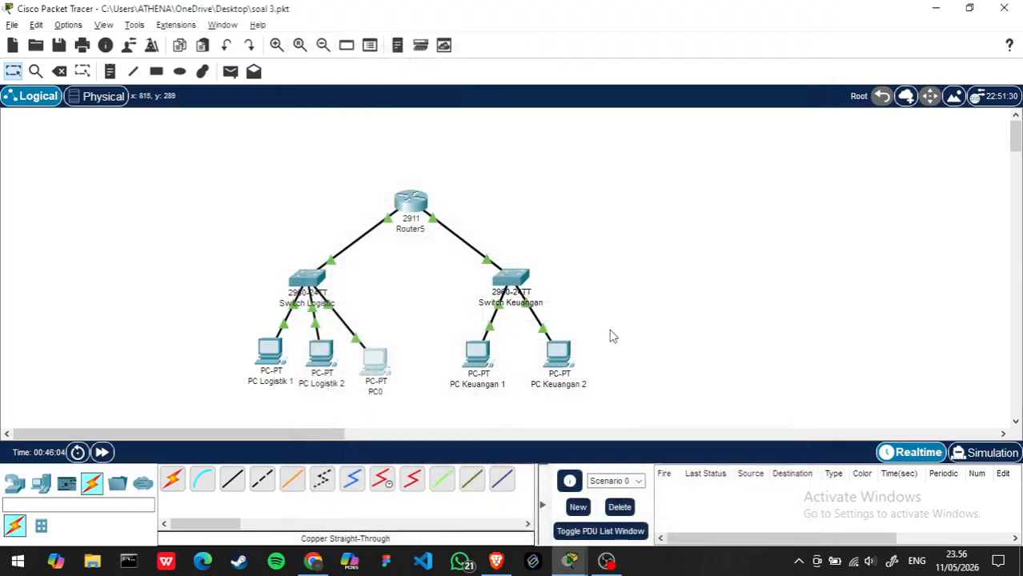
- Run ipconfig in PC Keuangan 2's command prompt to list its network settings
left_click(560, 352)
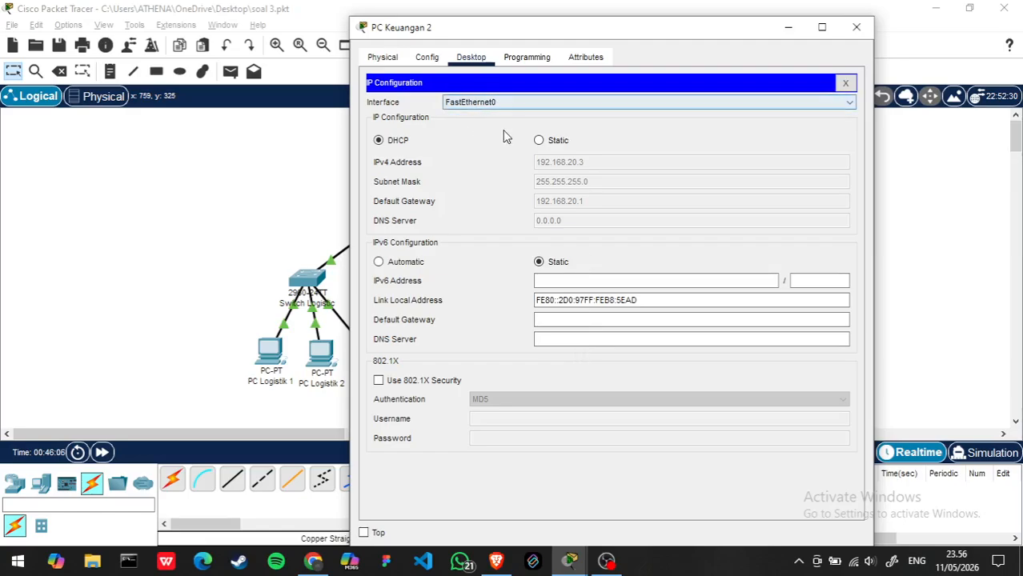
left_click(845, 83)
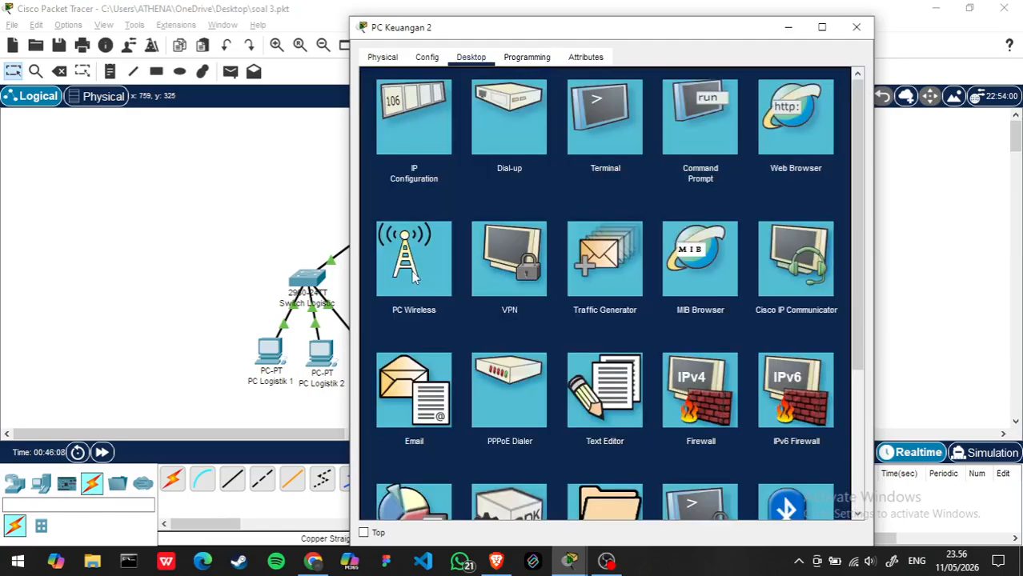
left_click(705, 128)
type("ipc")
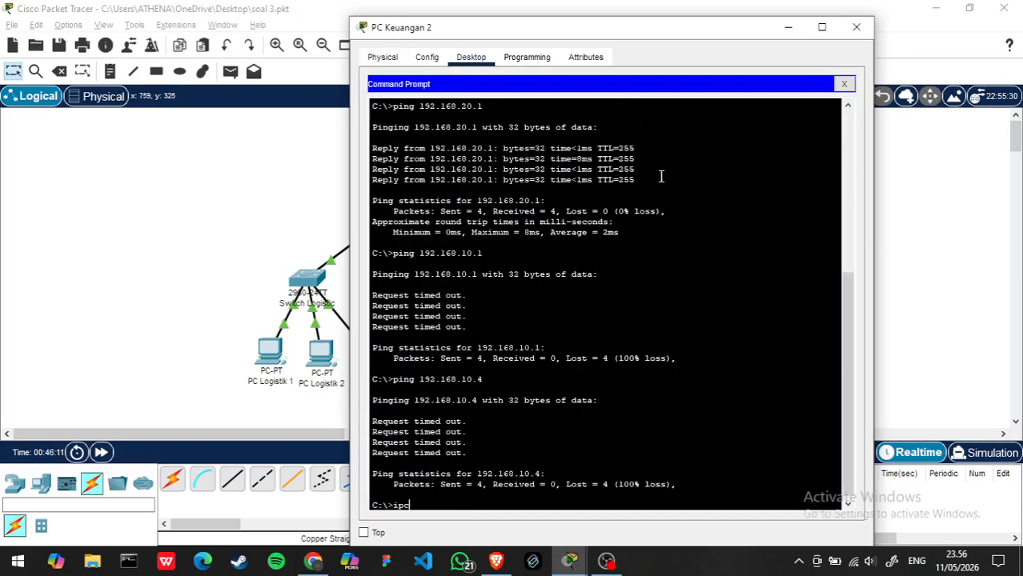
type("onfig")
key("Return")
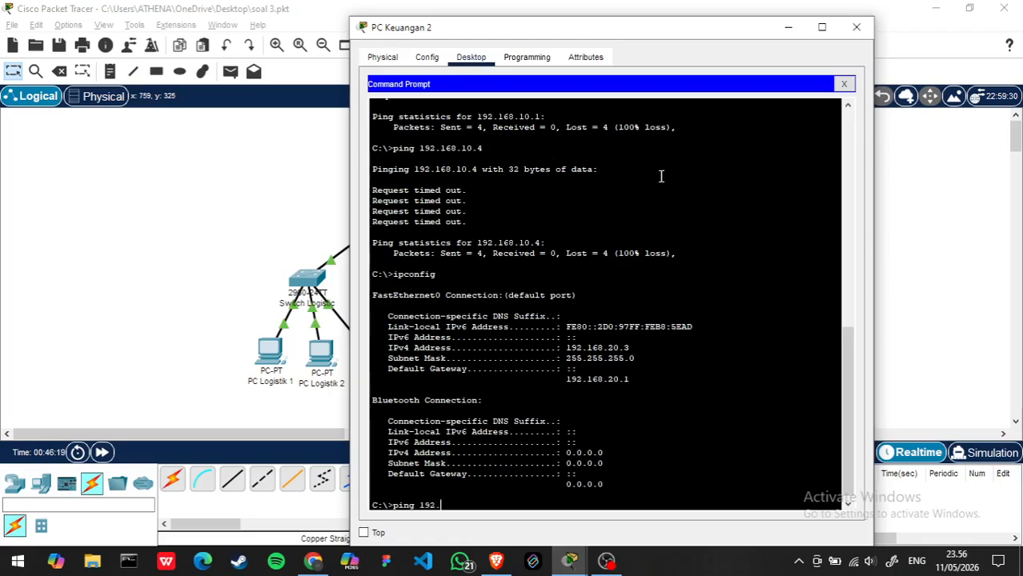
- Ping 192.168.20.2 from PC Keuangan 2 to test the connection within the keuangan network
type("168.20.2")
key("Return")
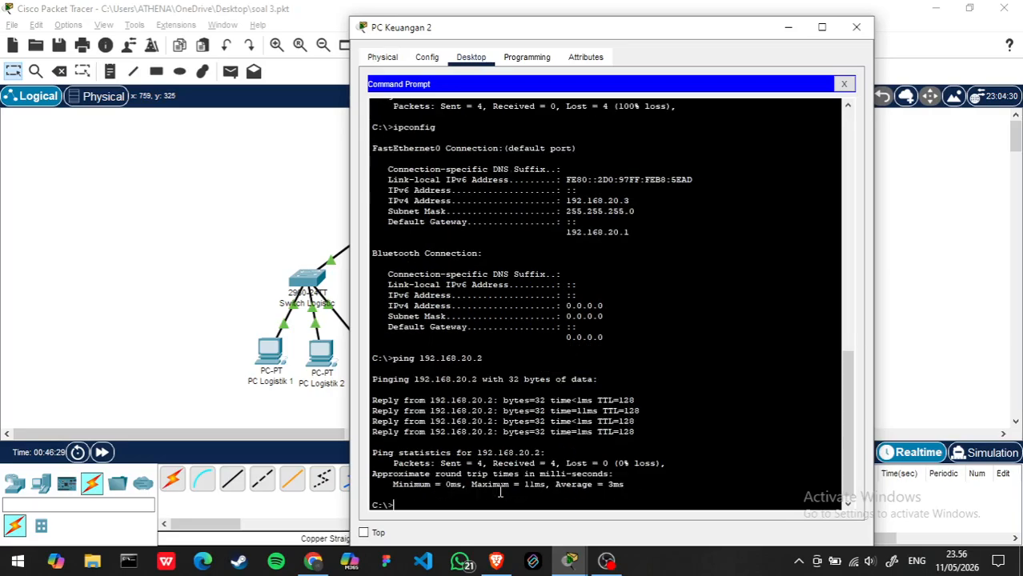
- Ping PC Keuangan 2's own default gateway at 192.168.20.1
type("ping 192.168")
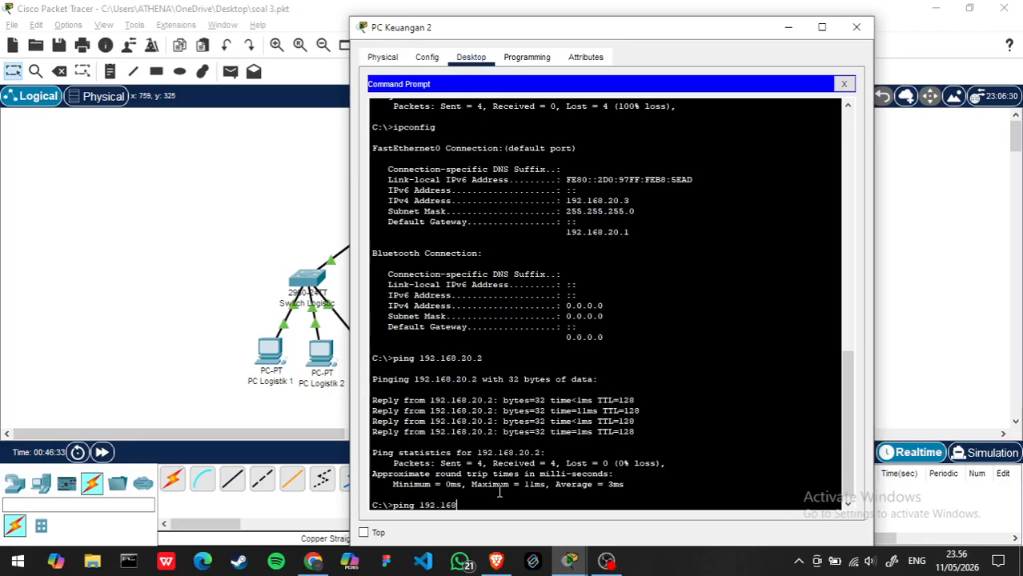
type(".20.1")
key("Return")
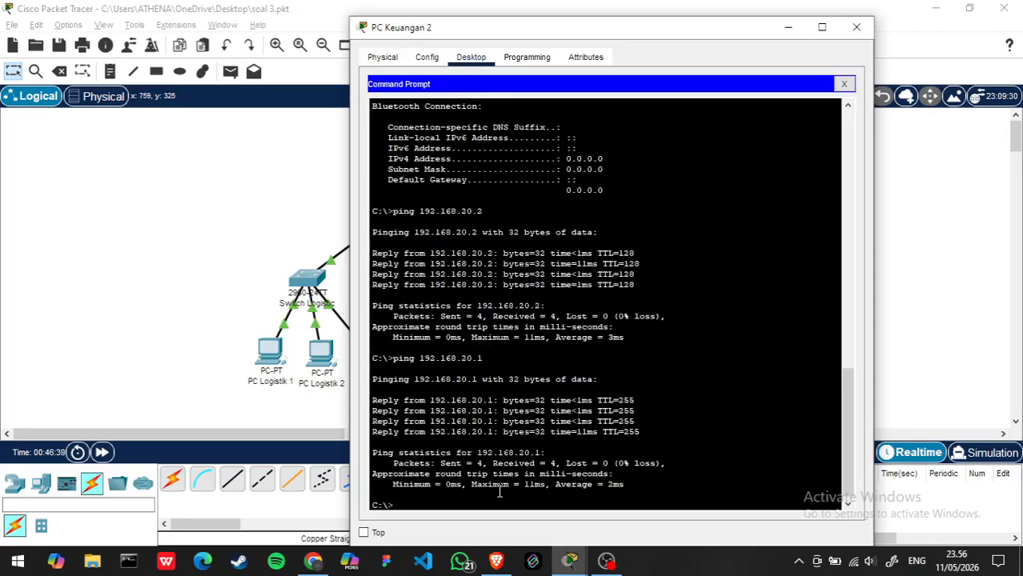
- Ping the logistik network's gateway at 192.168.10.1 from PC Keuangan 2
type("ping 192.168")
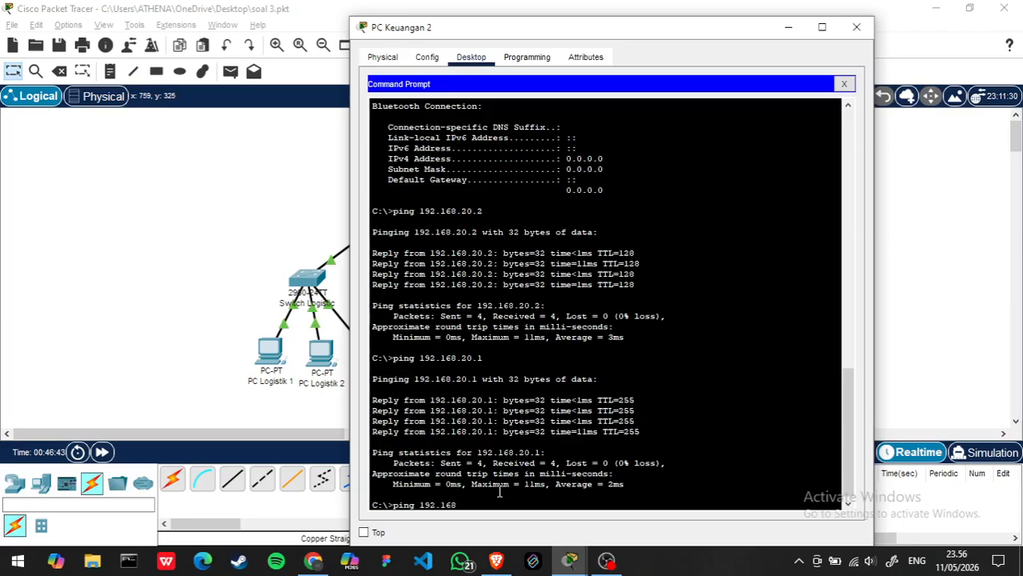
type(".10")
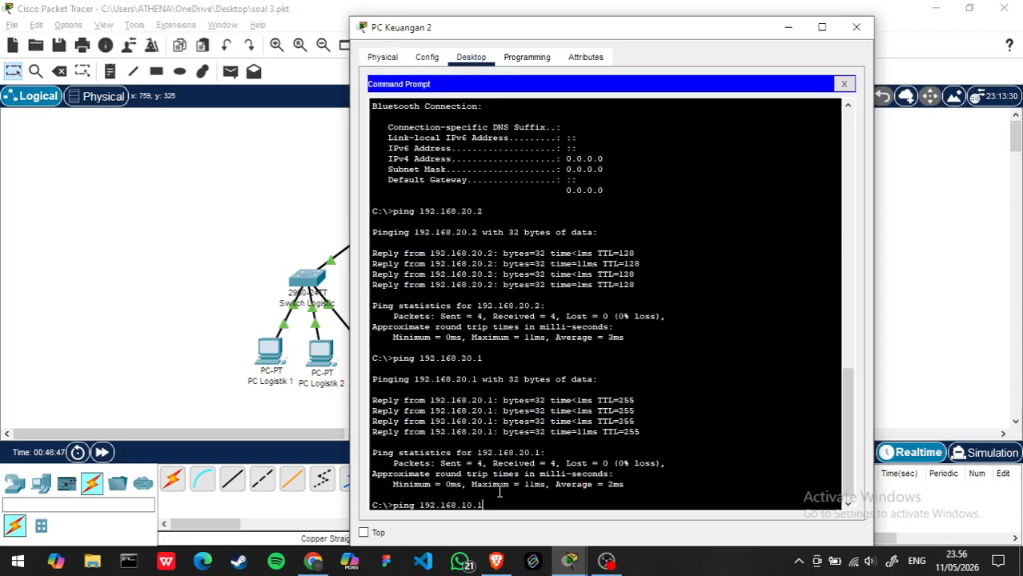
type(".1")
key("Return")
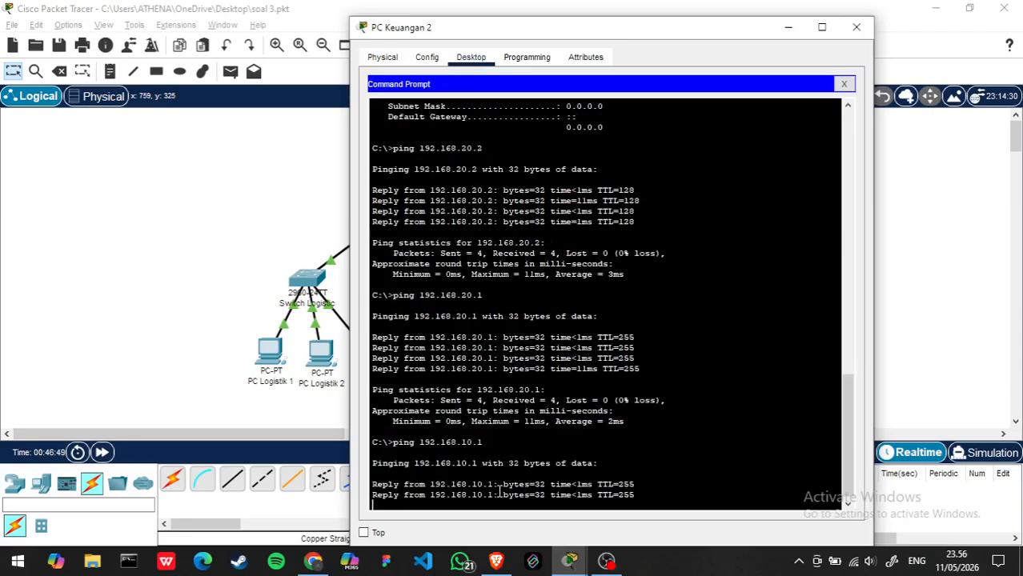
- Ping 192.168.10.3 in the logistik network from PC Keuangan 2 and fast-forward the simulation time
type("ping ")
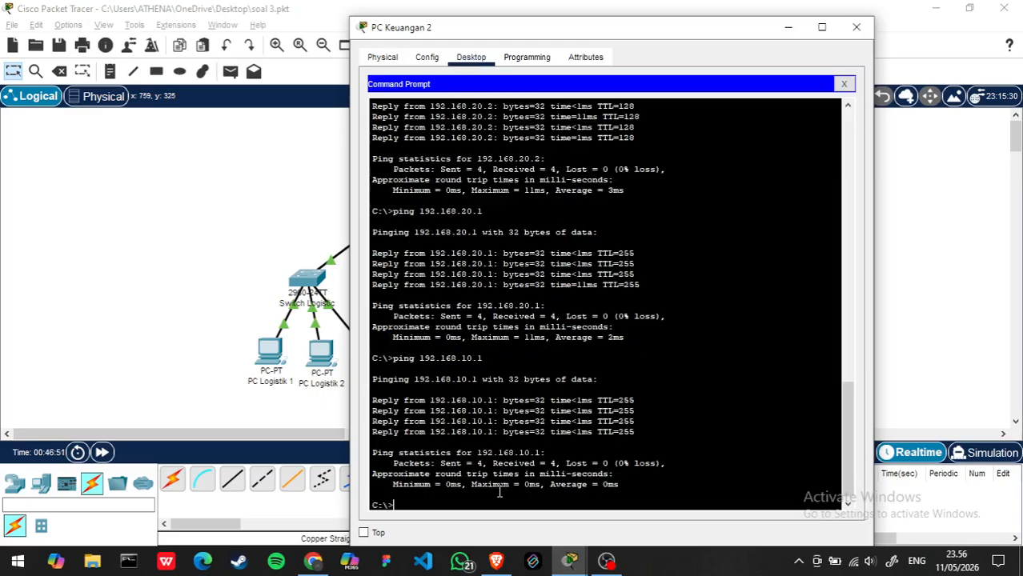
type("192.168.10.3")
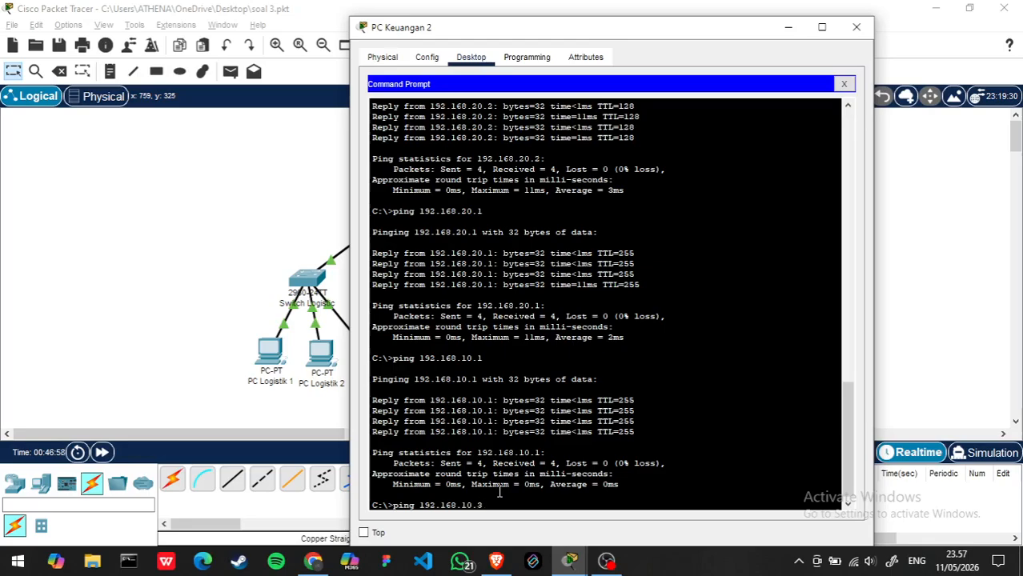
key("Return")
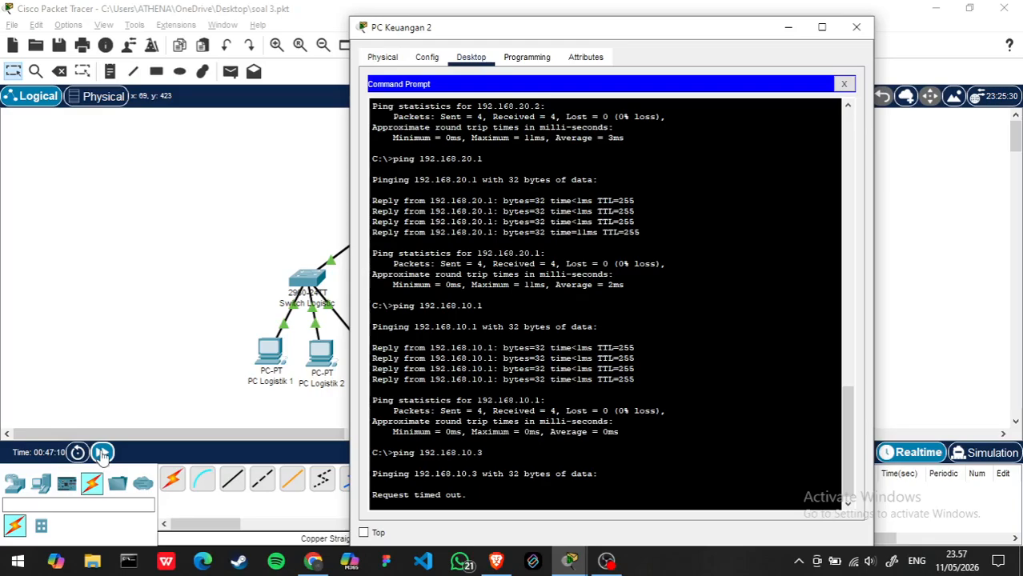
left_click(101, 453)
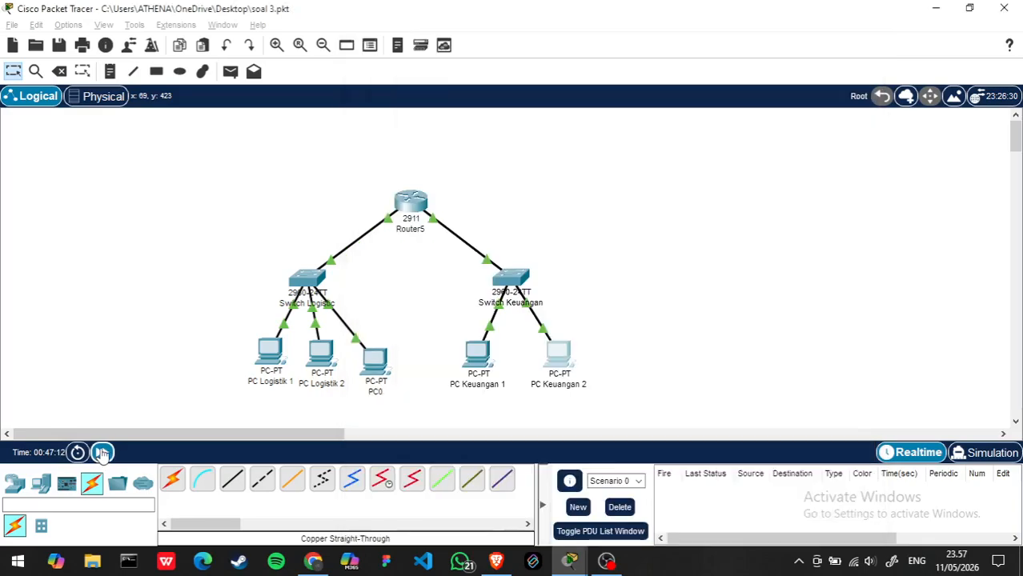
- Check the default gateway in PC Logistik 2's IP configuration and review the DHCP pool commands entered on Router5
left_click(323, 352)
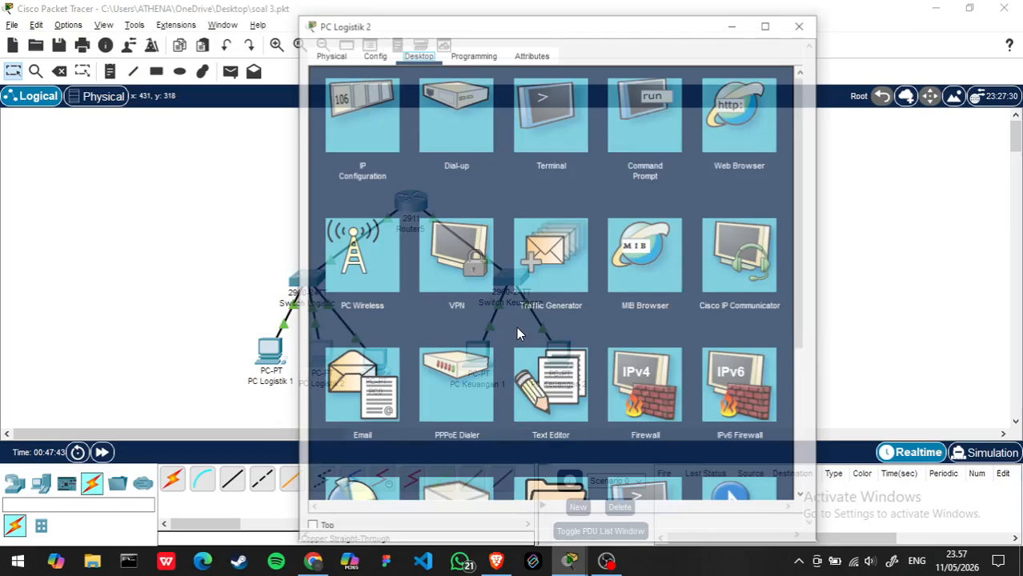
left_click(360, 112)
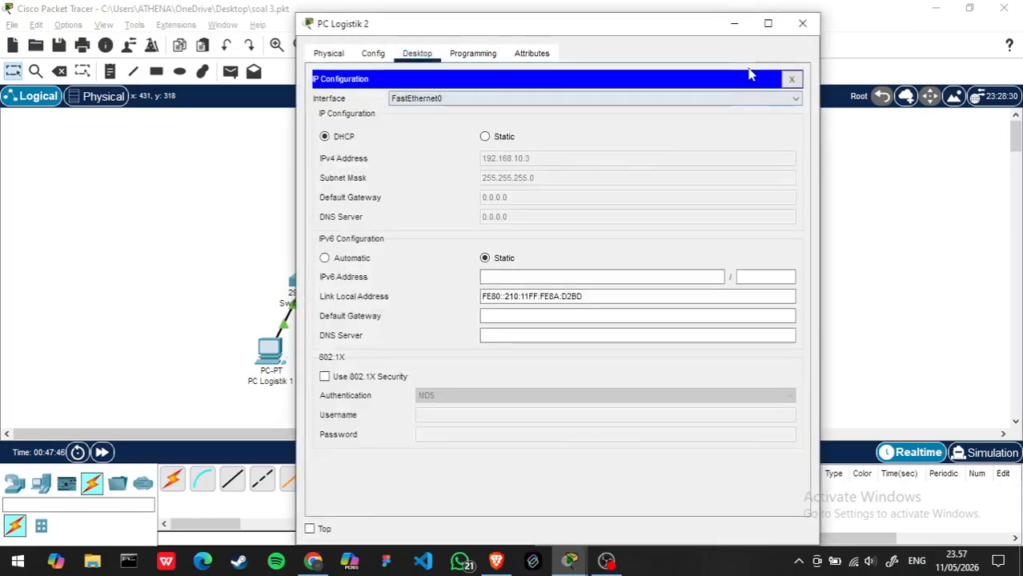
left_click(803, 24)
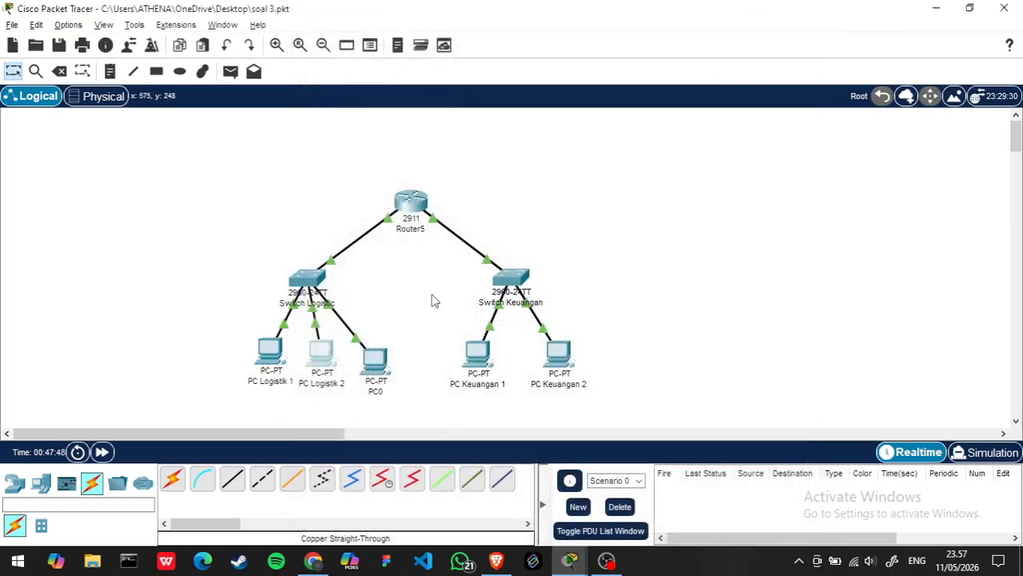
left_click(413, 204)
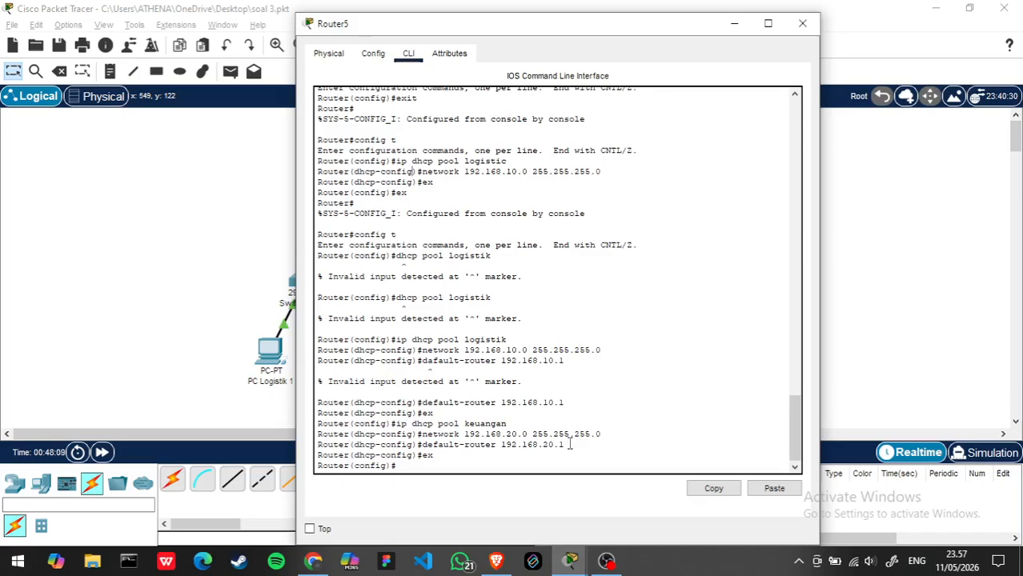
left_click(802, 23)
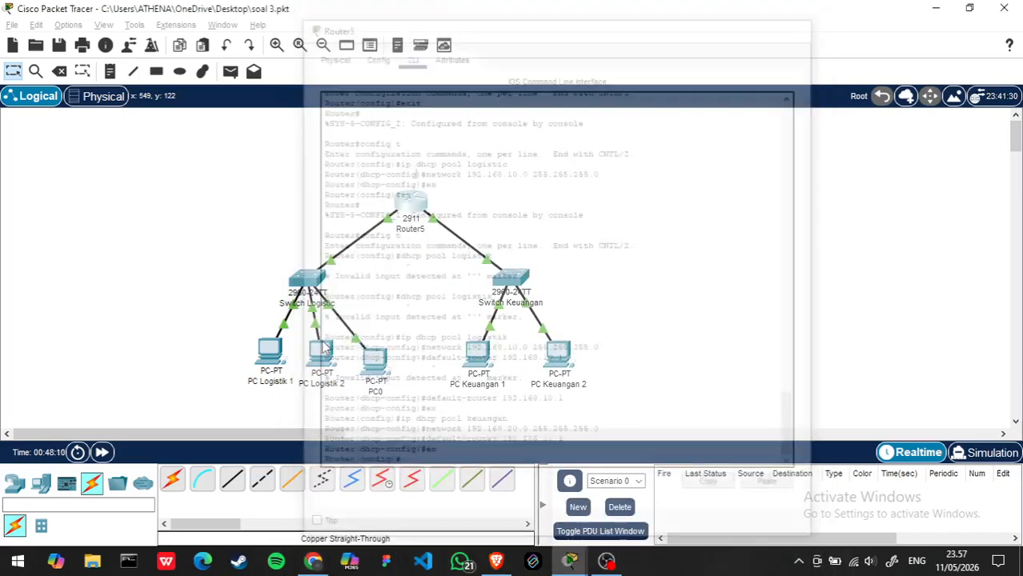
- Check PC Logistik 1's IP configuration and compare it with the DHCP pool commands on Router5
left_click(269, 352)
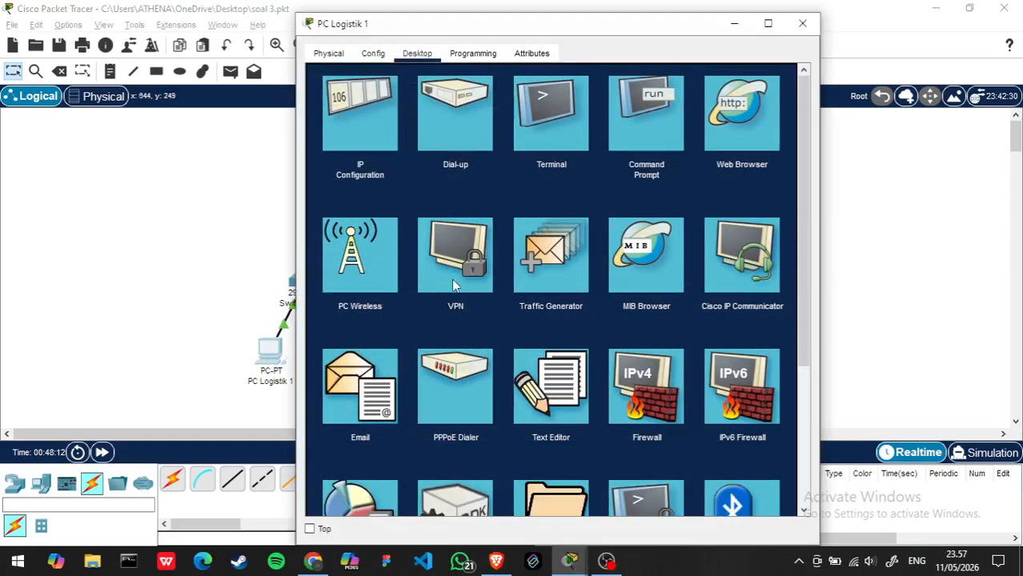
left_click(360, 112)
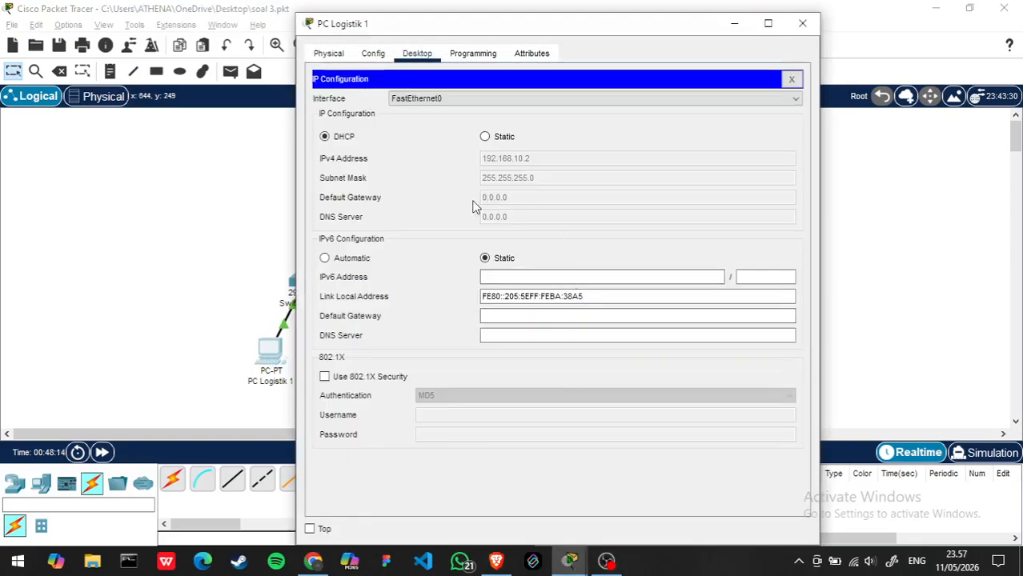
left_click(800, 23)
left_click(410, 206)
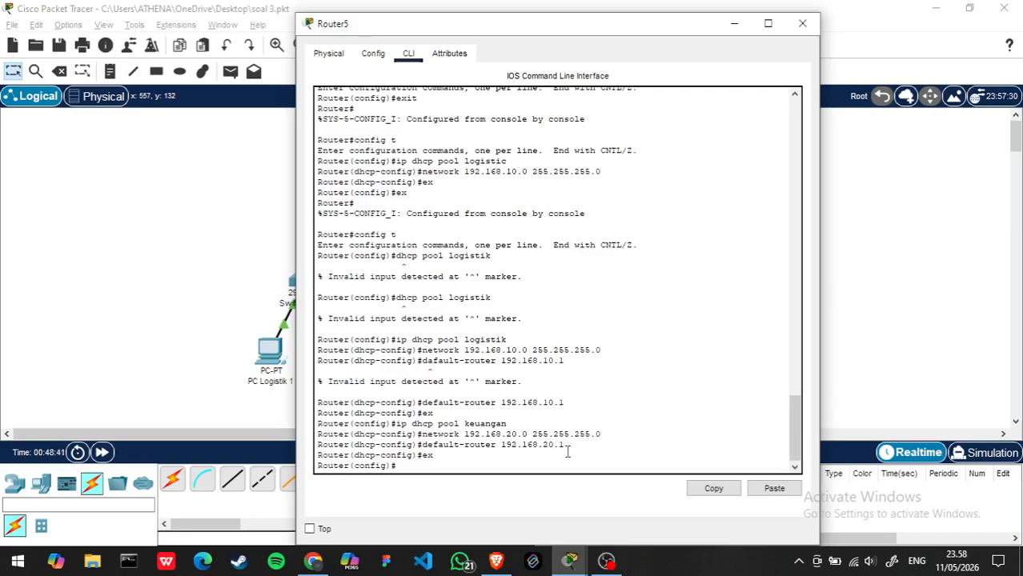
left_click(860, 383)
- Inspect the configuration and command-line log of Switch Keuangan
left_click(516, 279)
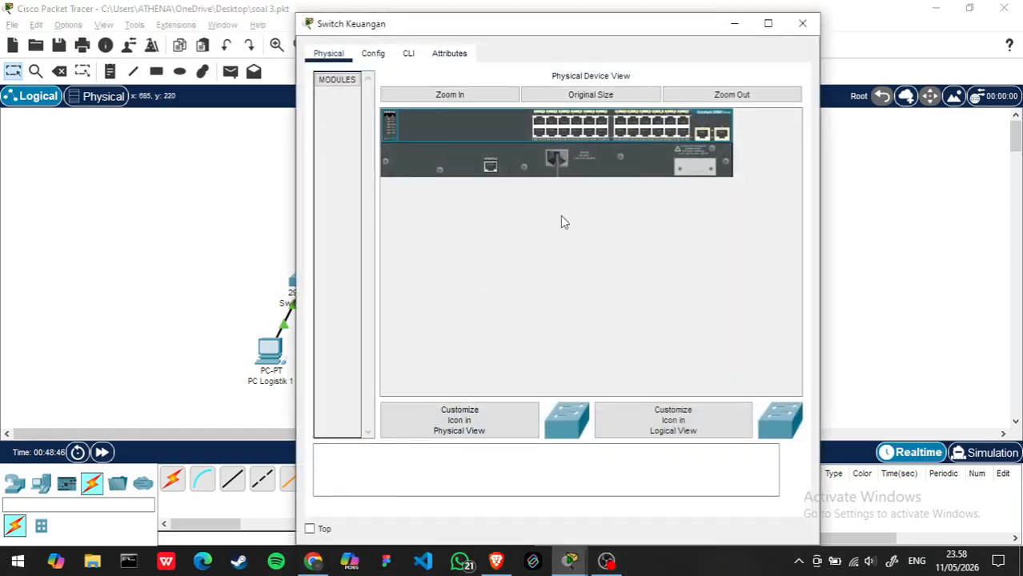
left_click(374, 54)
left_click(408, 53)
scroll(589, 285, "down", 1)
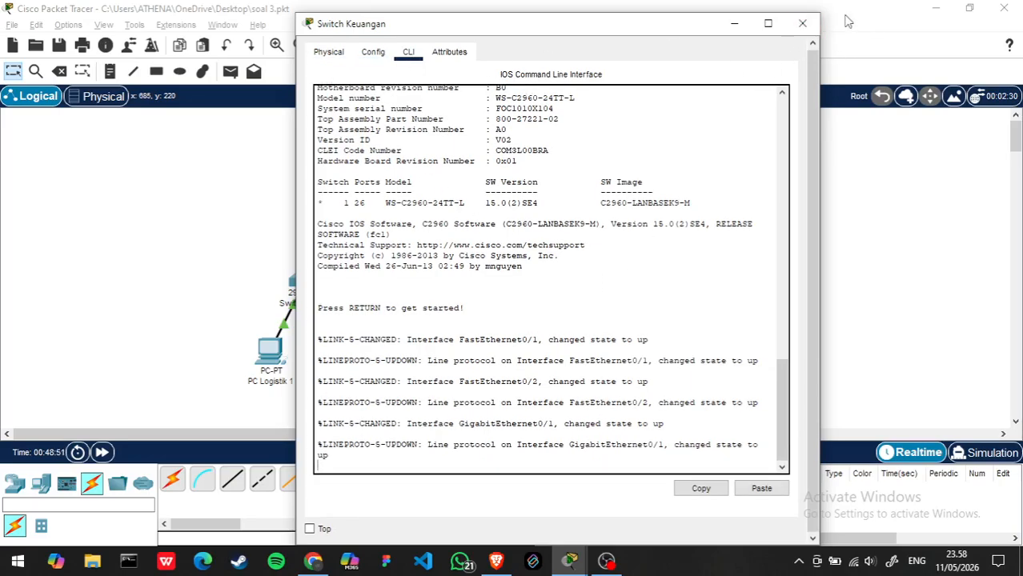
left_click(802, 23)
- Inspect the global settings and interface list of Switch Logistic
left_click(307, 279)
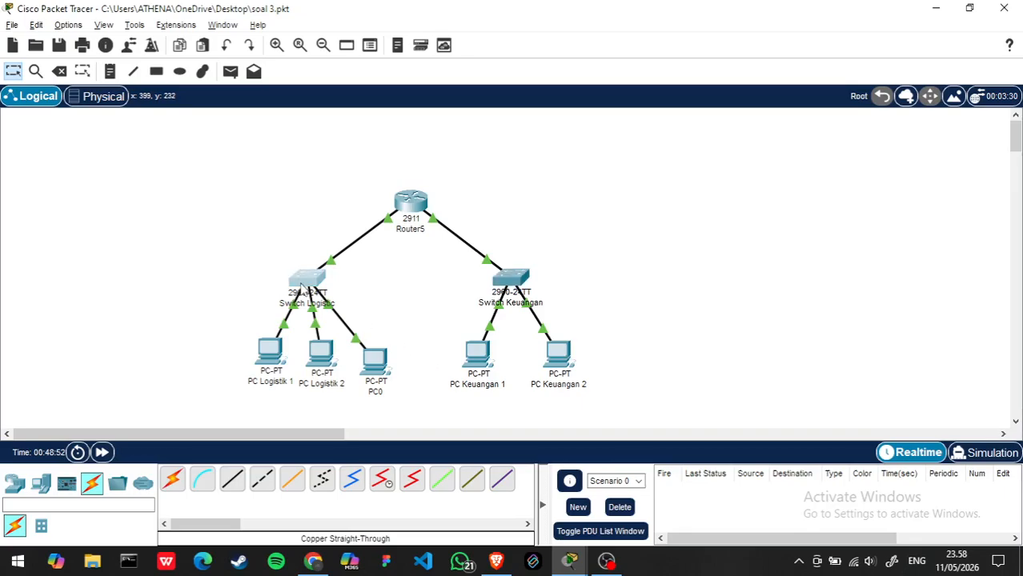
scroll(516, 359, "down", 1)
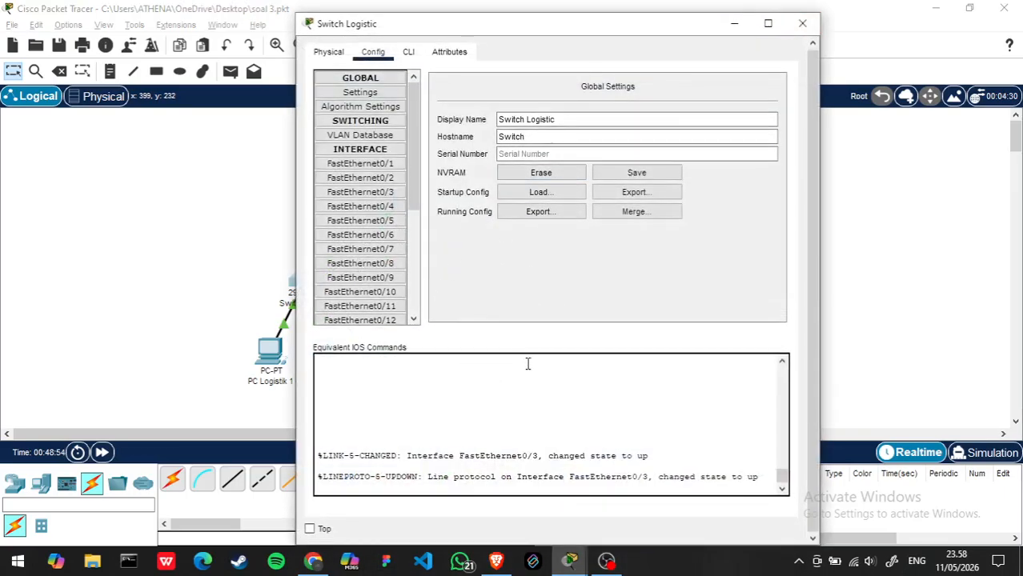
left_click(801, 23)
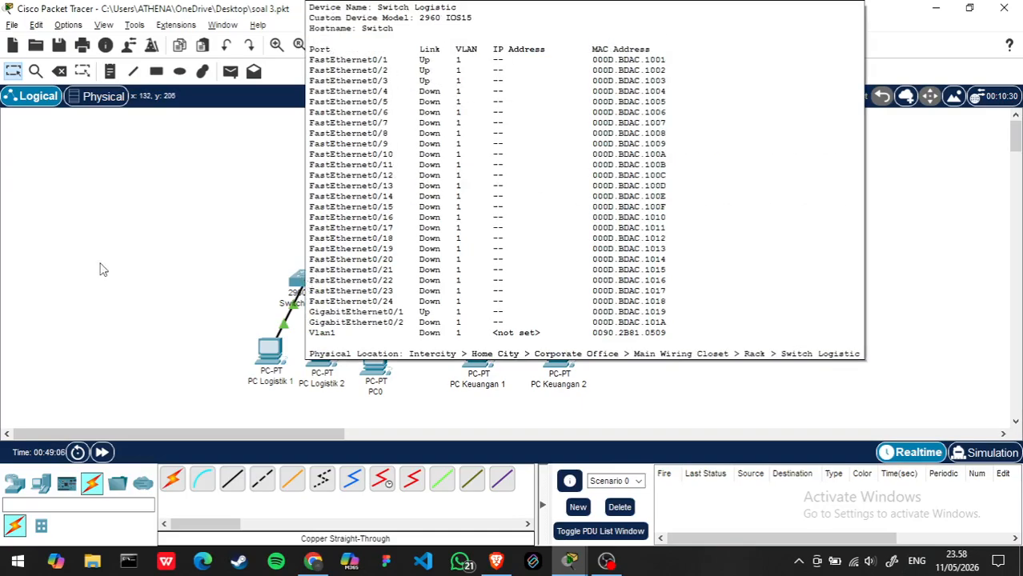
- Enter the DHCP pool logistik on Router5 with the command ip dhcp pool logistik
left_click(411, 204)
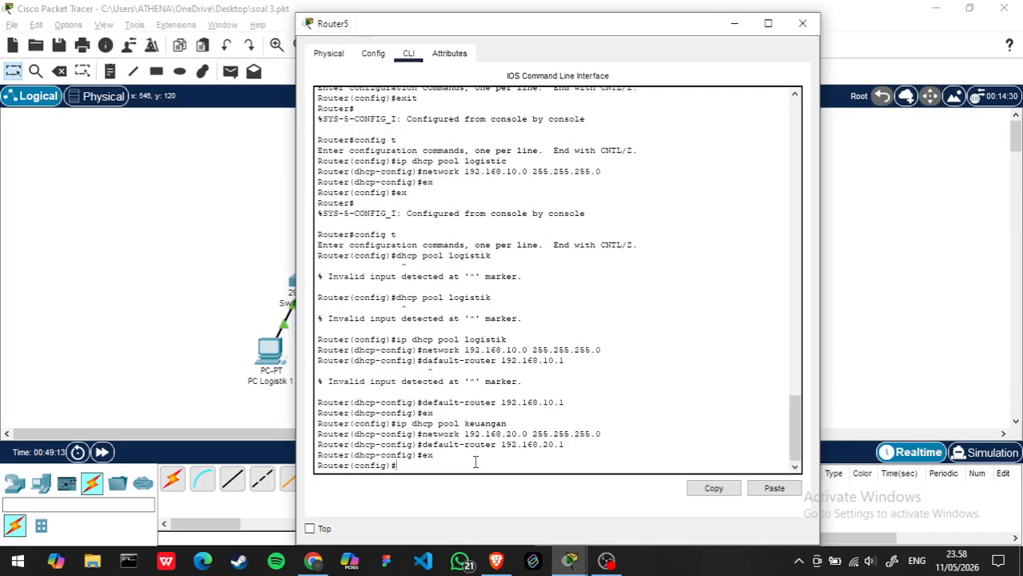
type("dhcp pool logistik")
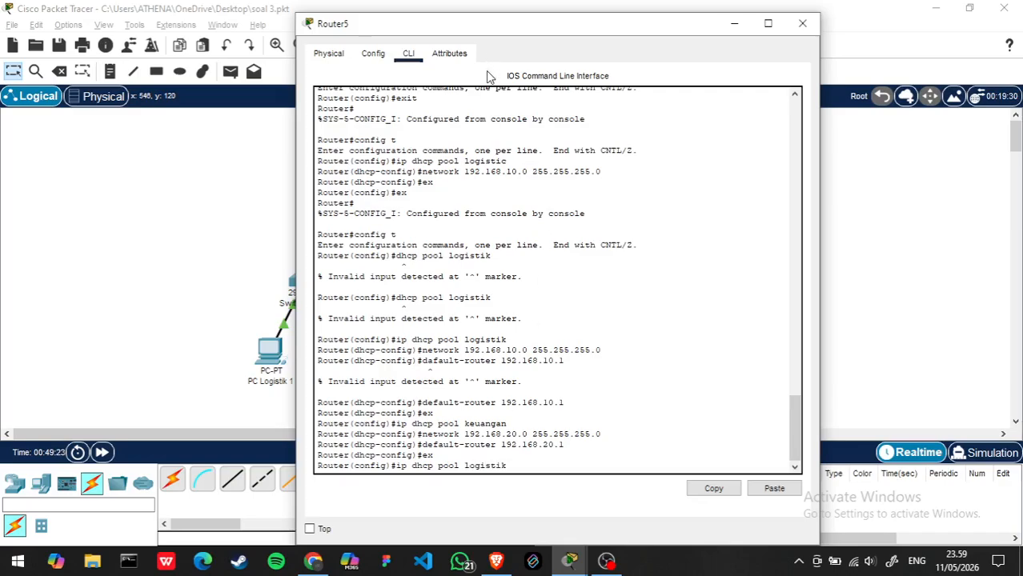
key("Return")
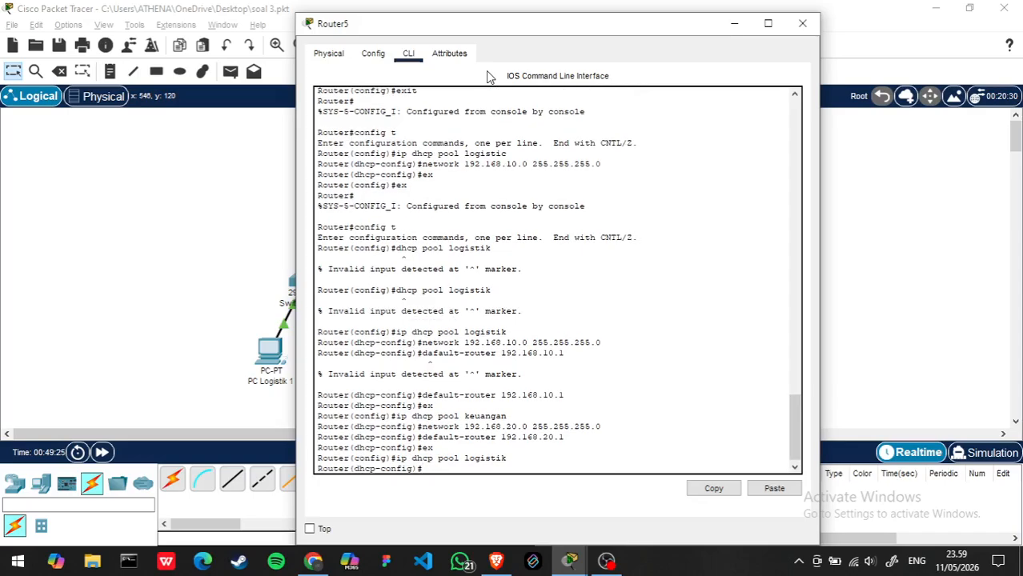
- Set the logistik pool's network to 192.168.10.0 with subnet mask 255.255.255.0
type("network 192.168.10.0 255")
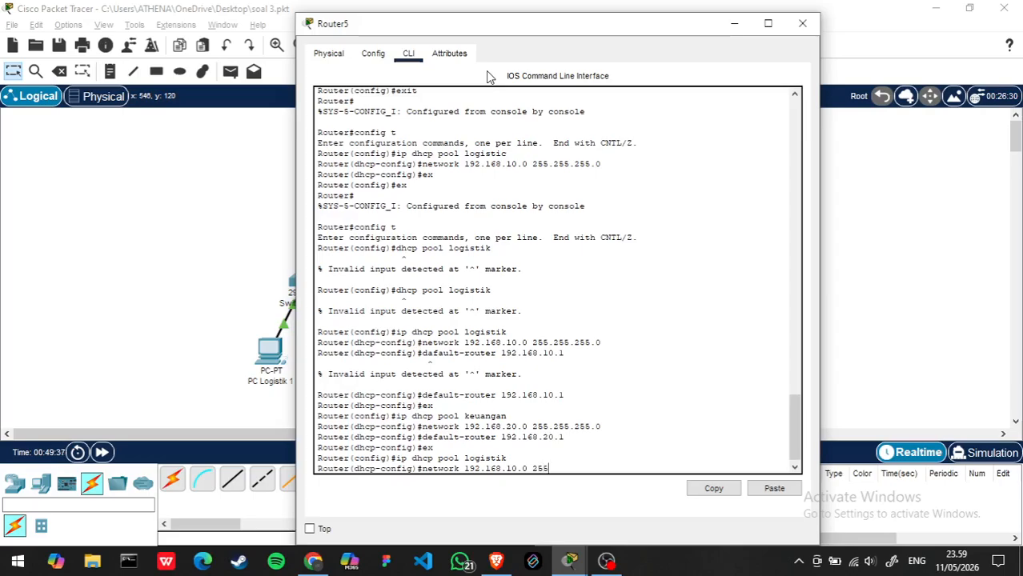
type(".255.255.2")
key("BackSpace")
key("Return")
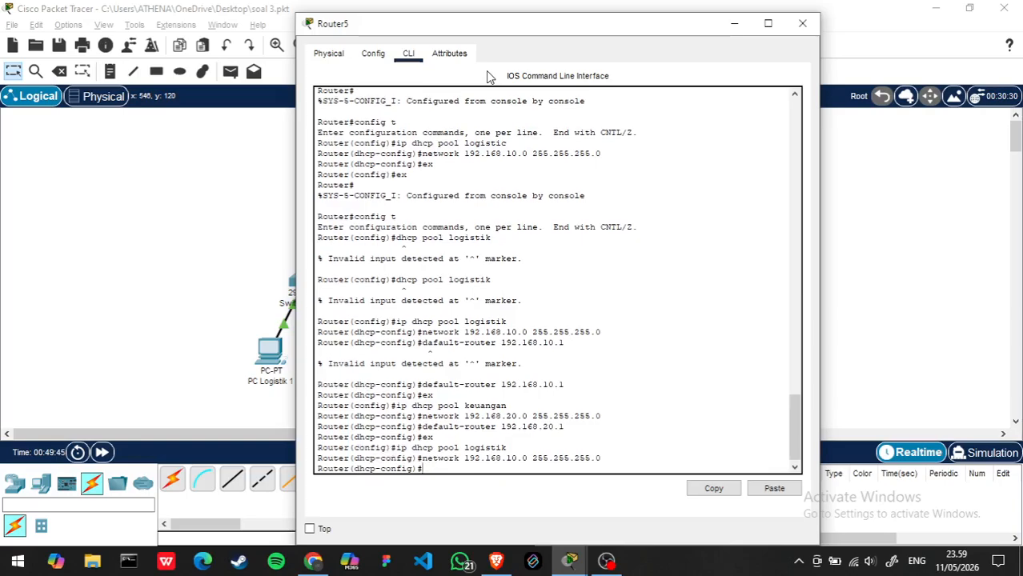
- Set the logistik pool's default router to 192.168.10.1
type("default-router 192.168")
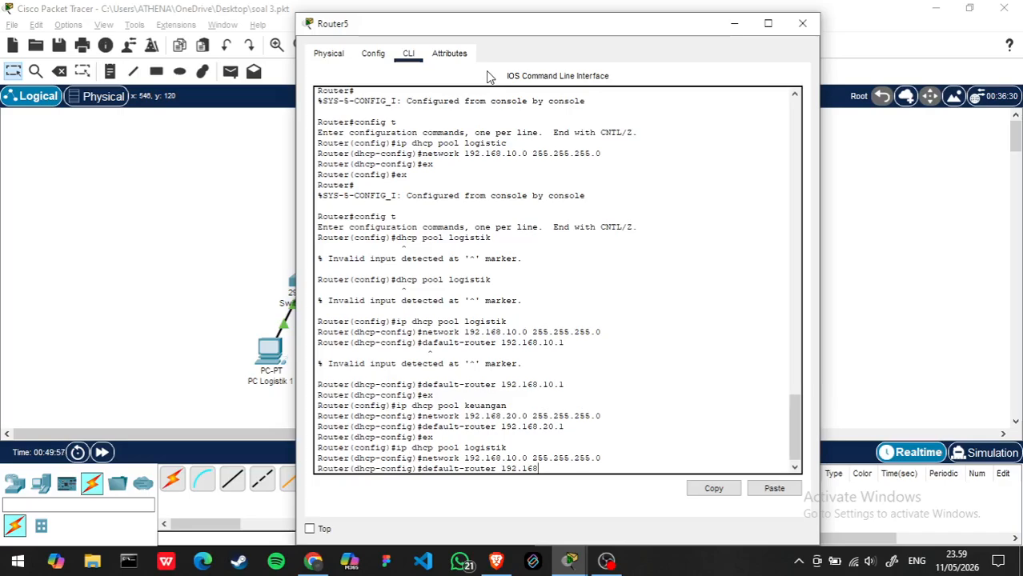
type(".10.1")
key("Return")
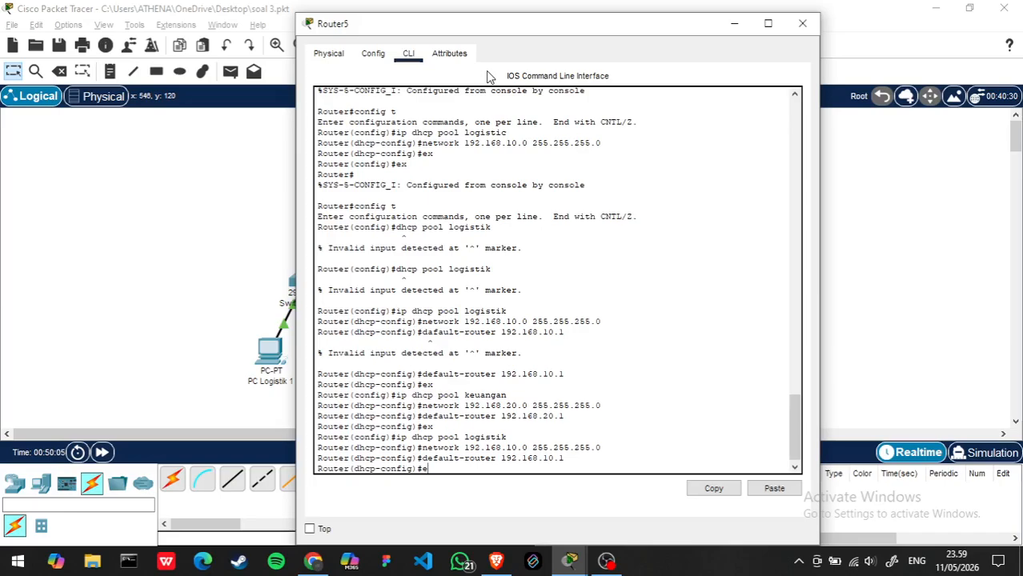
- Exit DHCP and global configuration mode on Router5 and close its window
type("ex")
key("Return")
type("er(config)#e")
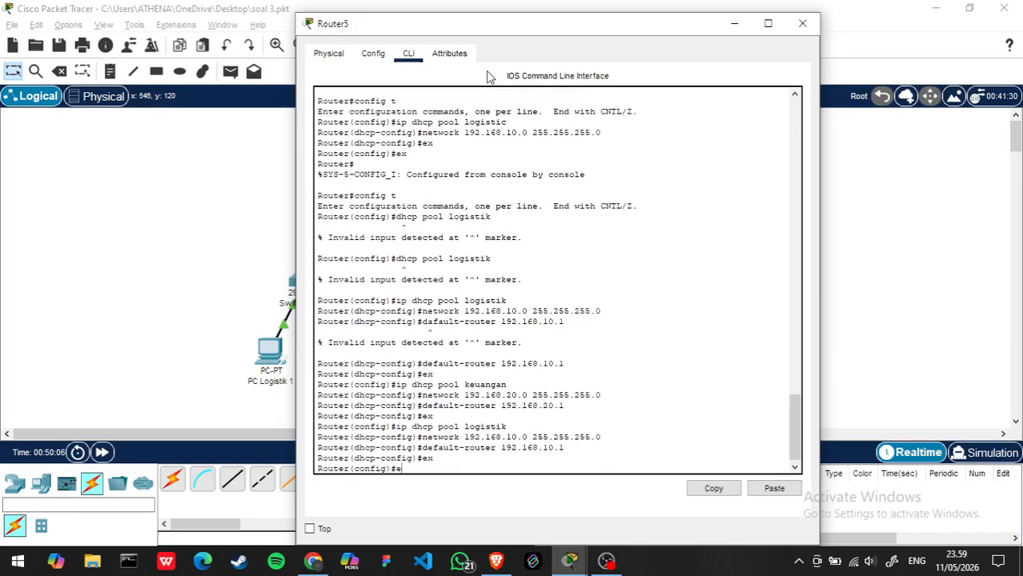
type("x")
key("Return")
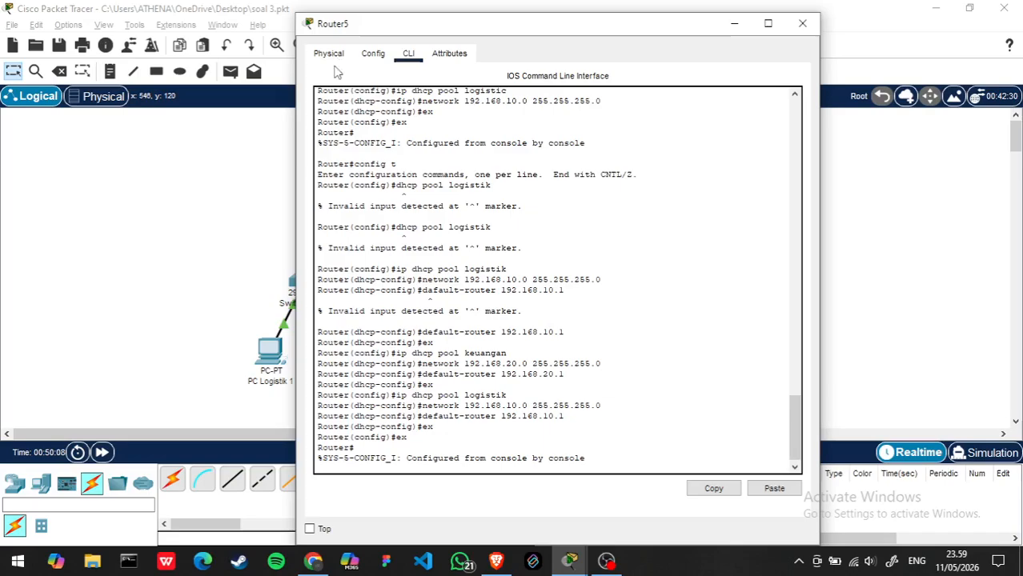
left_click(802, 23)
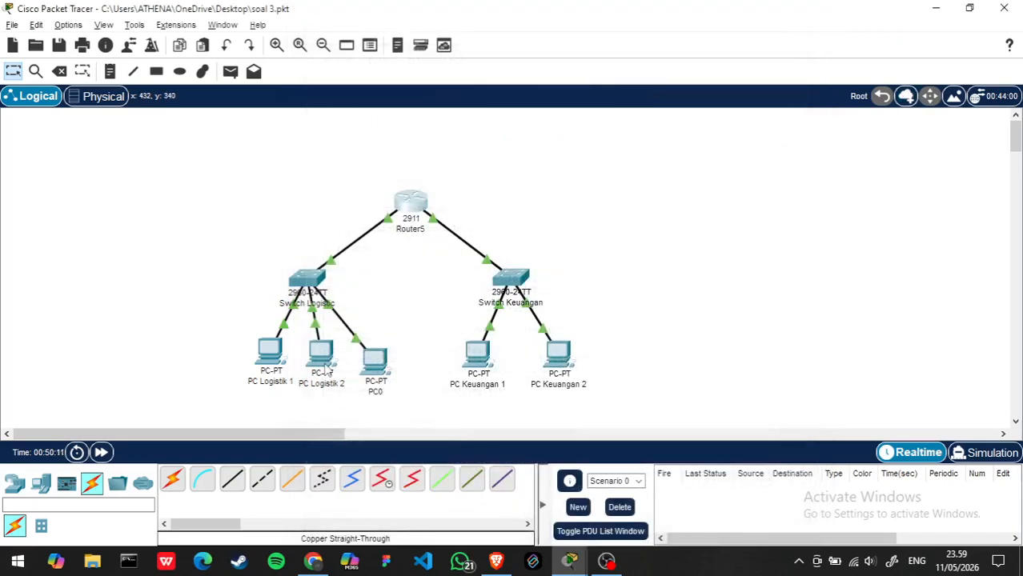
- Renew PC Logistik 1's address by switching its IP configuration to Static and back to DHCP
left_click(270, 352)
left_click(378, 110)
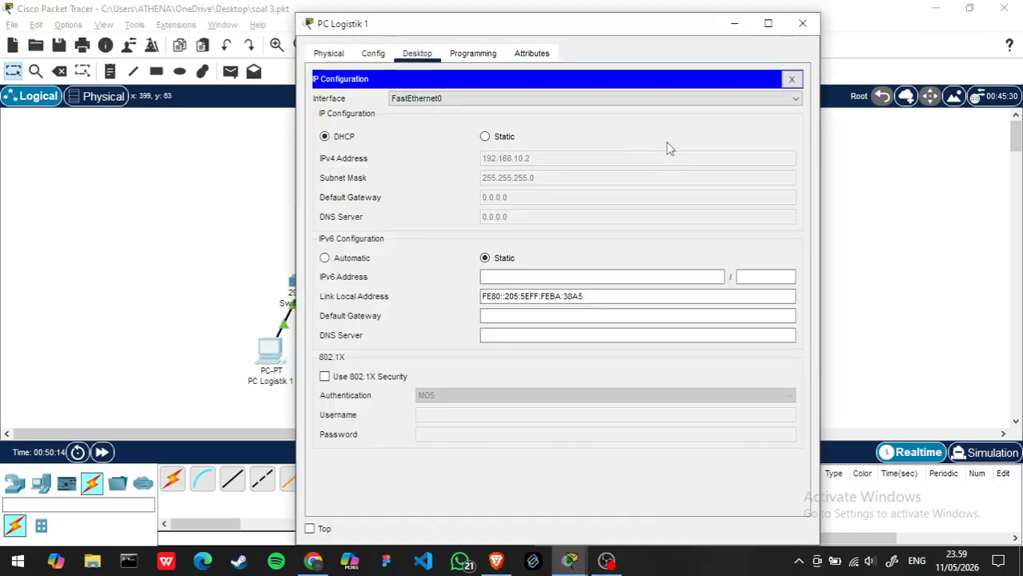
left_click(487, 138)
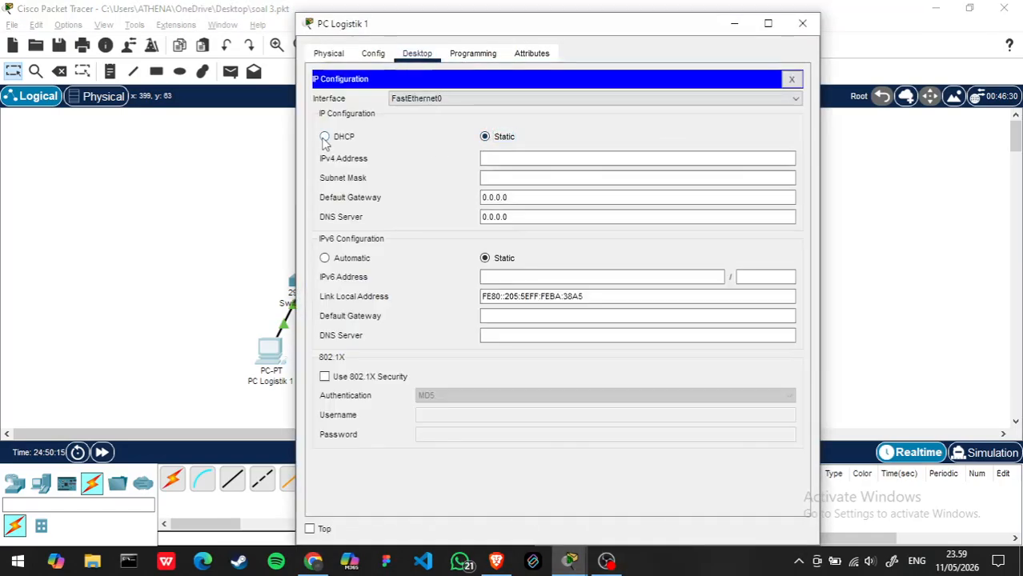
left_click(325, 137)
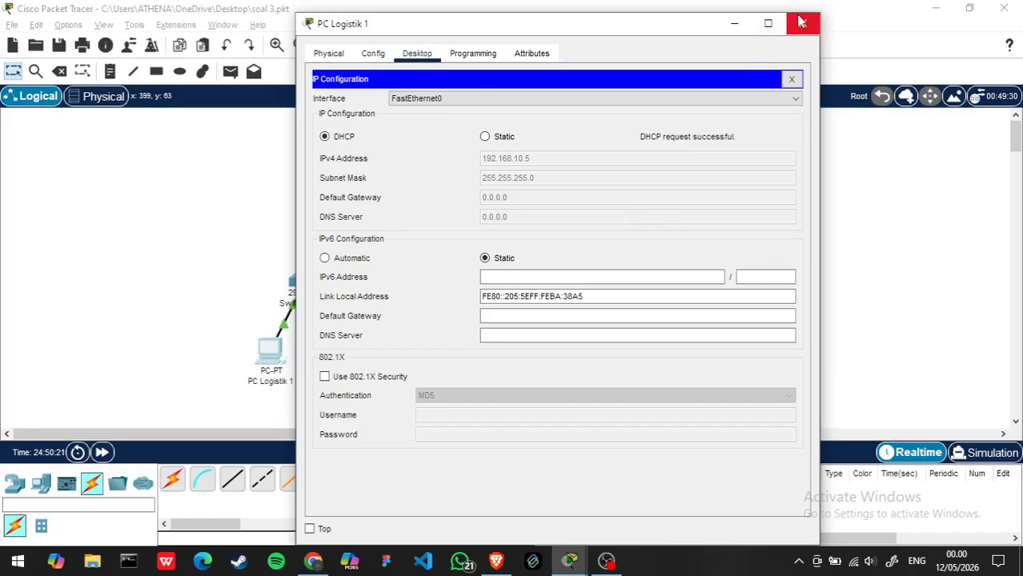
left_click(487, 98)
left_click(501, 95)
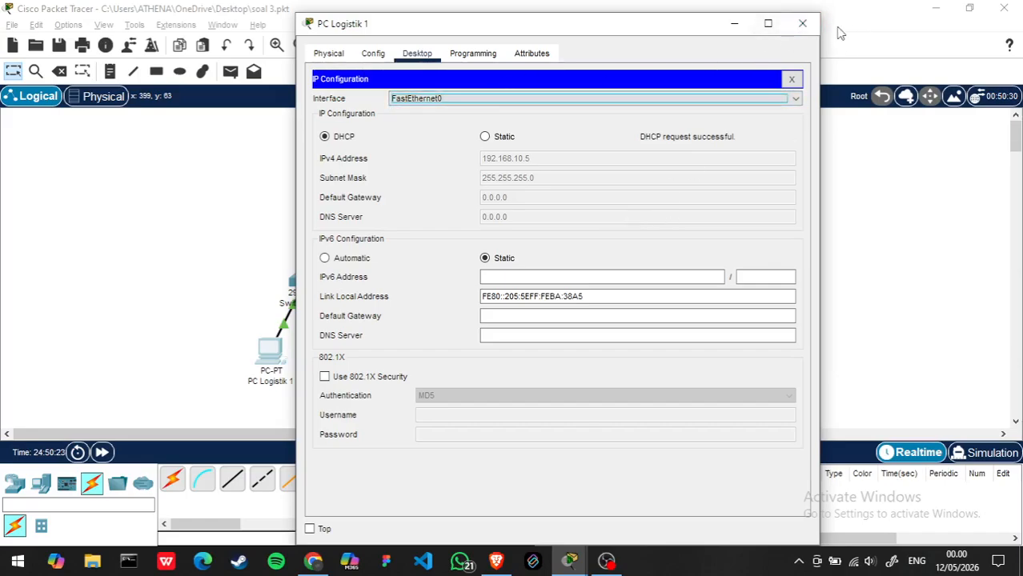
left_click(802, 23)
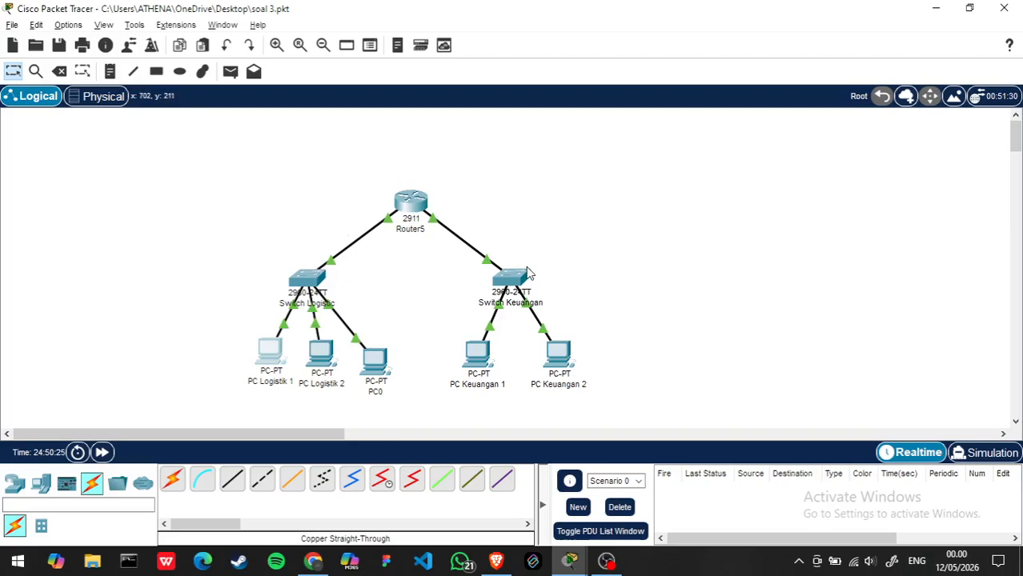
- Look through Switch Keuangan's configuration settings and interface list
left_click(524, 276)
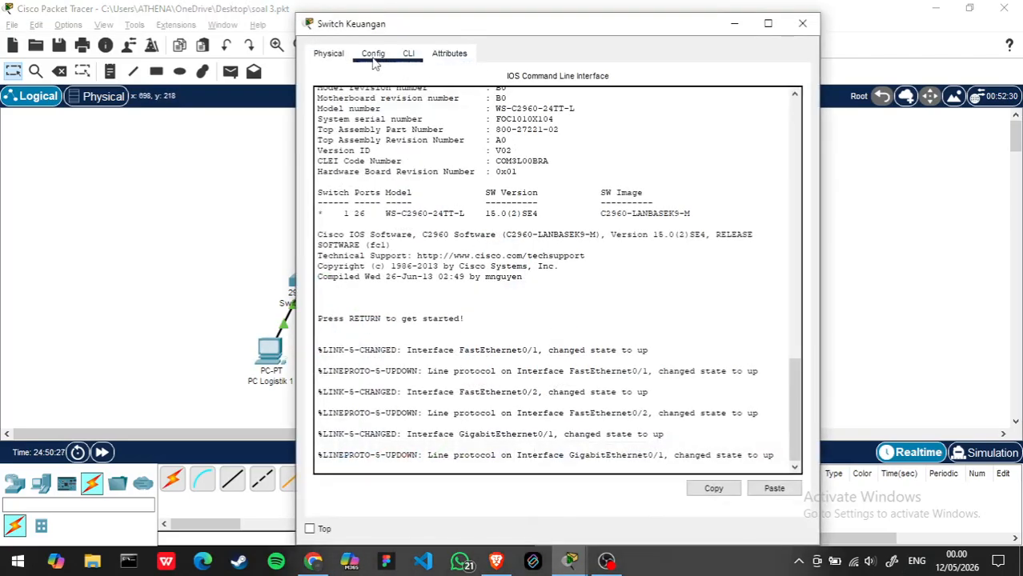
left_click(373, 54)
scroll(359, 260, "down", 5)
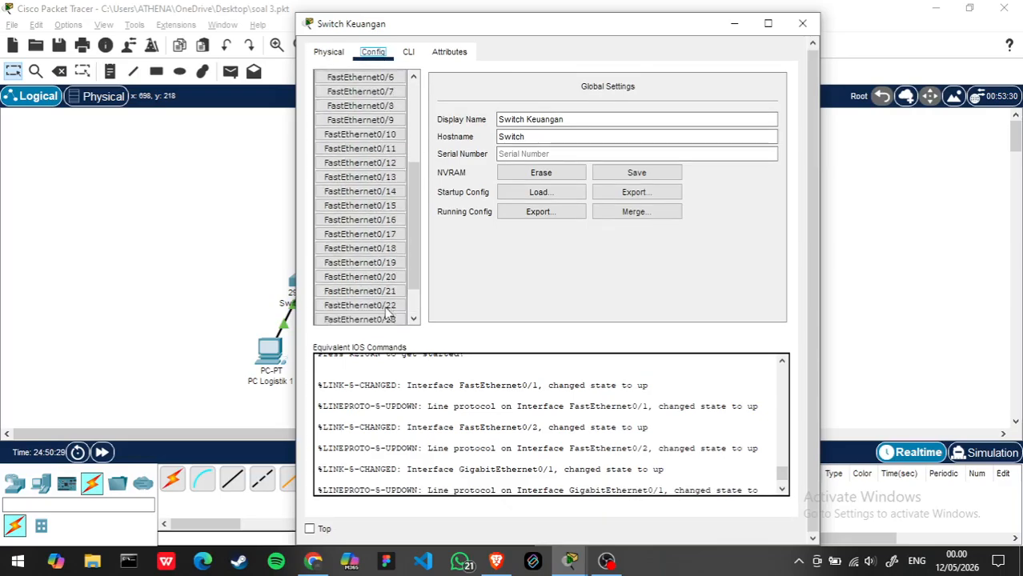
scroll(387, 314, "up", 5)
left_click(802, 23)
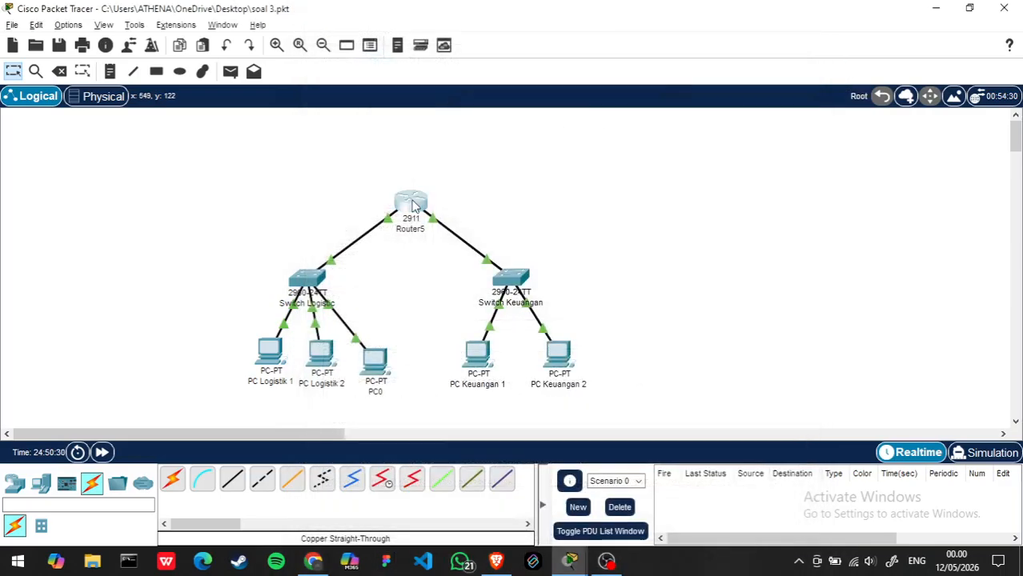
- Review the IP settings of Router5's GigabitEthernet0/0 and GigabitEthernet0/1 interfaces
left_click(414, 207)
left_click(373, 53)
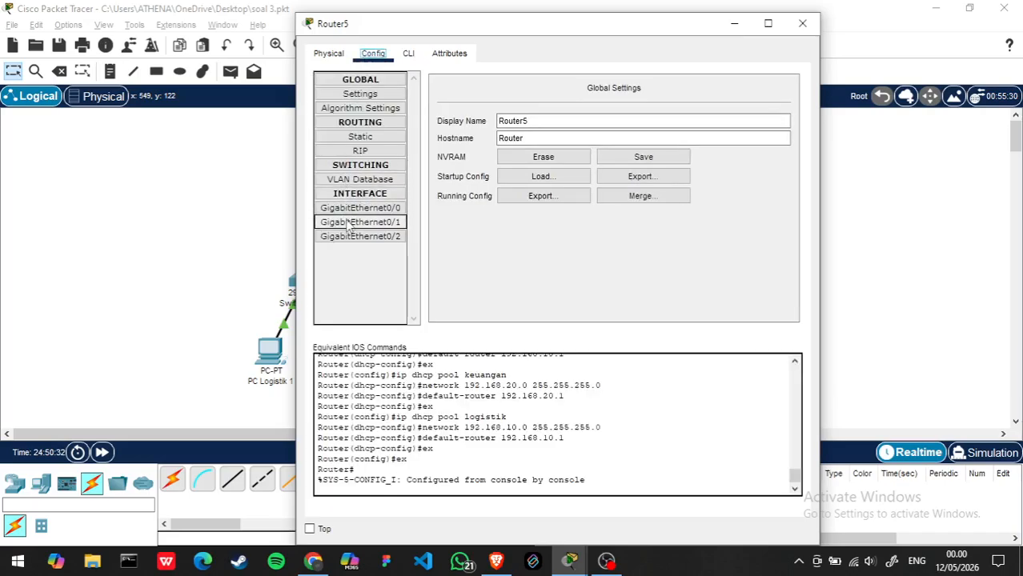
left_click(361, 210)
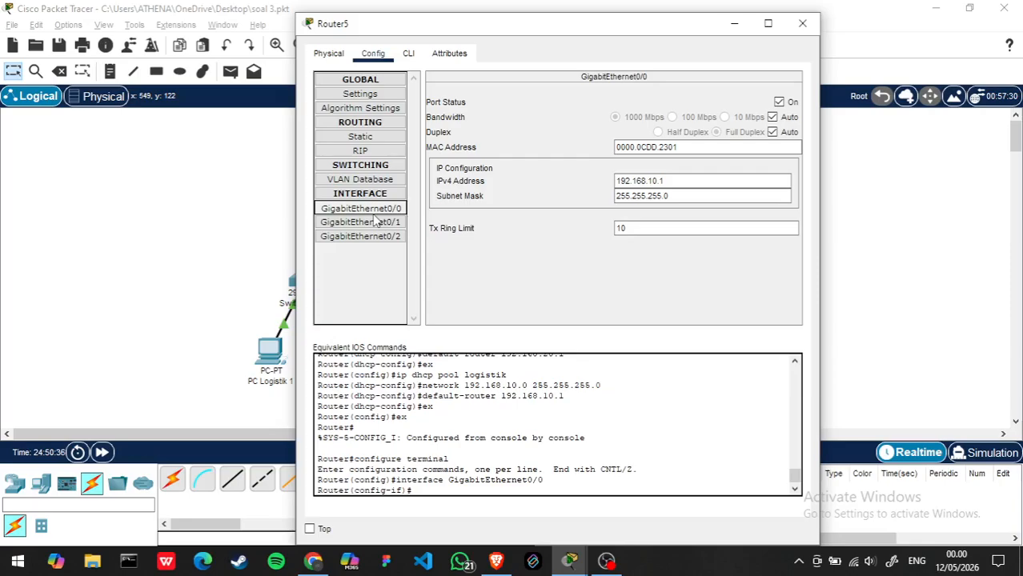
left_click(373, 221)
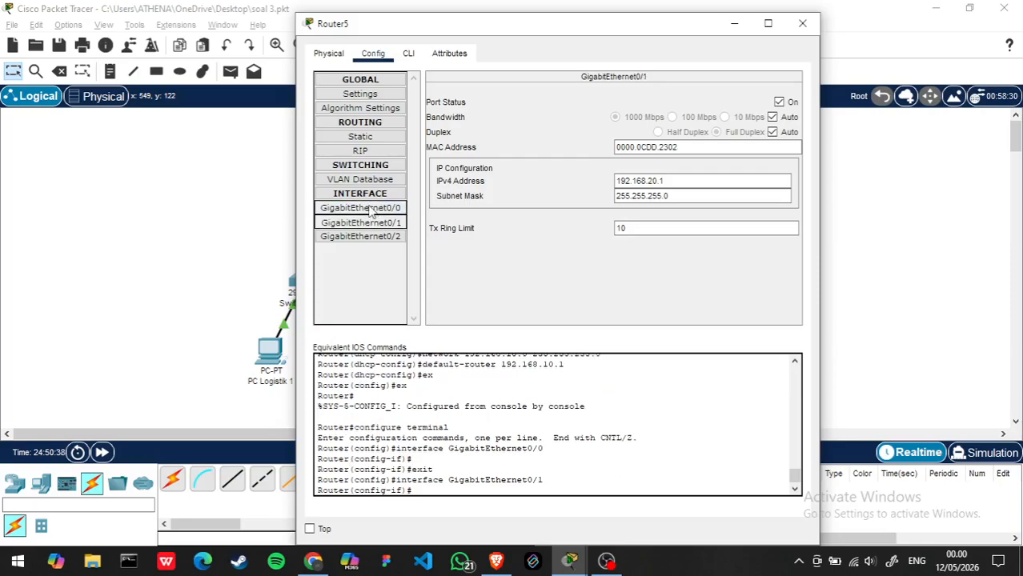
left_click(371, 210)
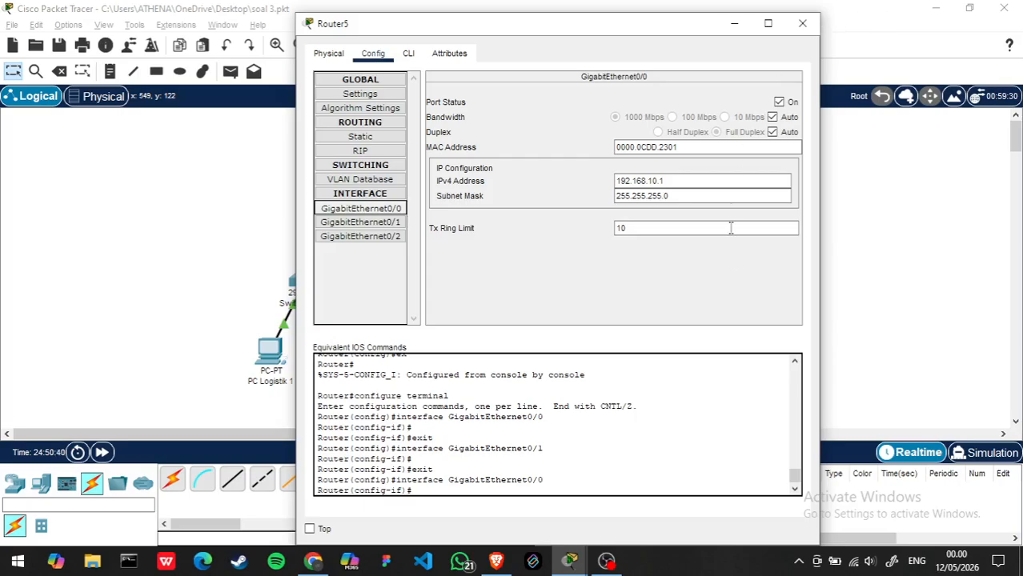
- Close Router5's window and review Switch Logistic's GigabitEthernet0/1, GigabitEthernet0/2, FastEthernet0/1 and FastEthernet0/2 port settings and its command line
left_click(804, 25)
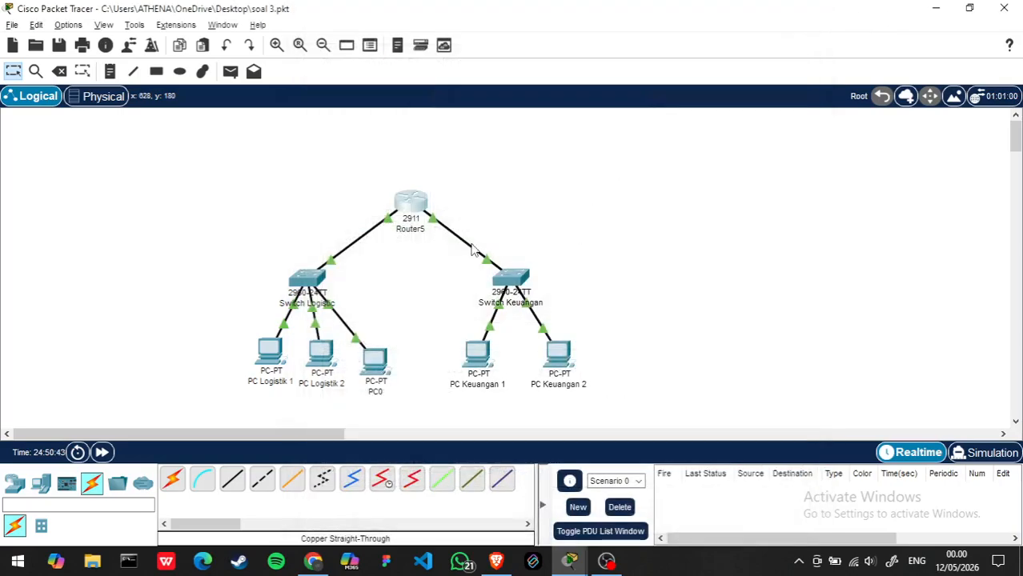
left_click(311, 276)
scroll(344, 290, "down", 4)
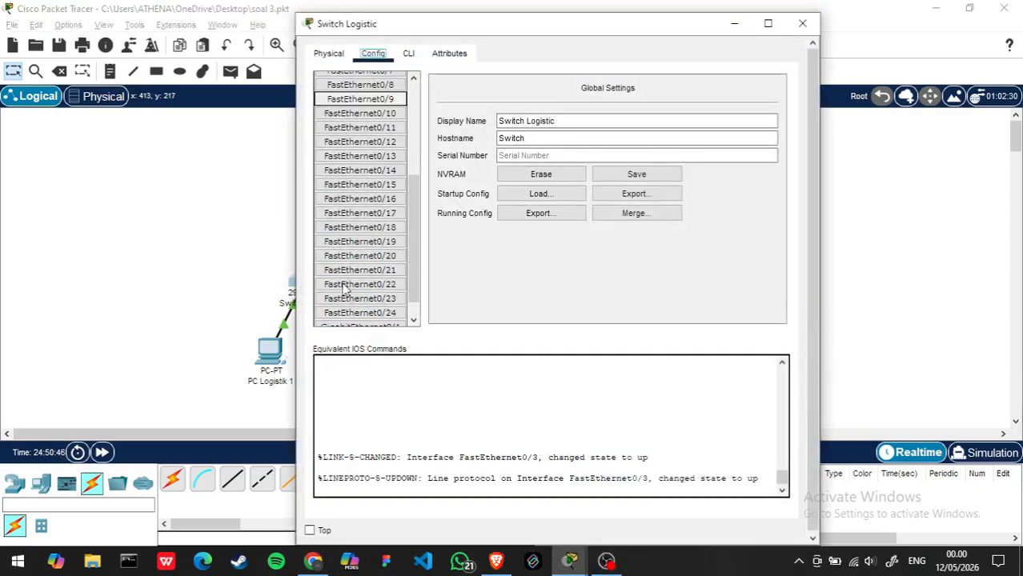
scroll(344, 290, "down", 1)
left_click(366, 304)
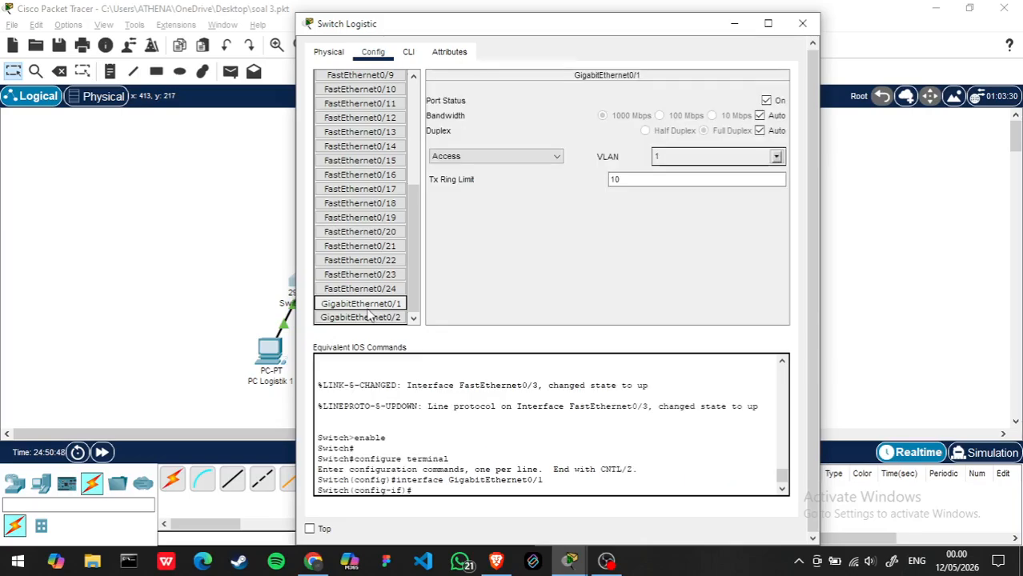
left_click(369, 317)
scroll(352, 245, "up", 4)
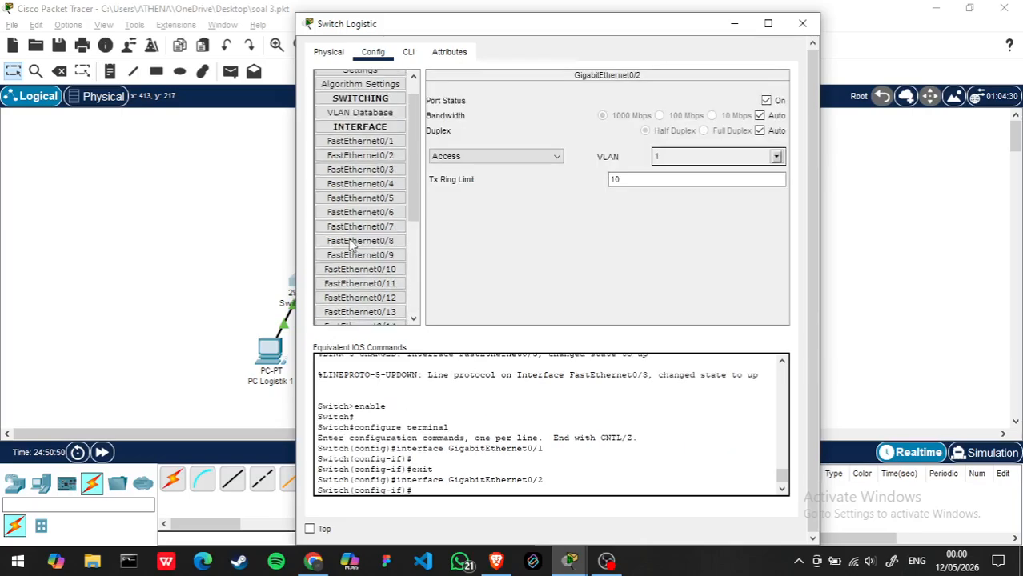
scroll(352, 244, "up", 1)
left_click(362, 166)
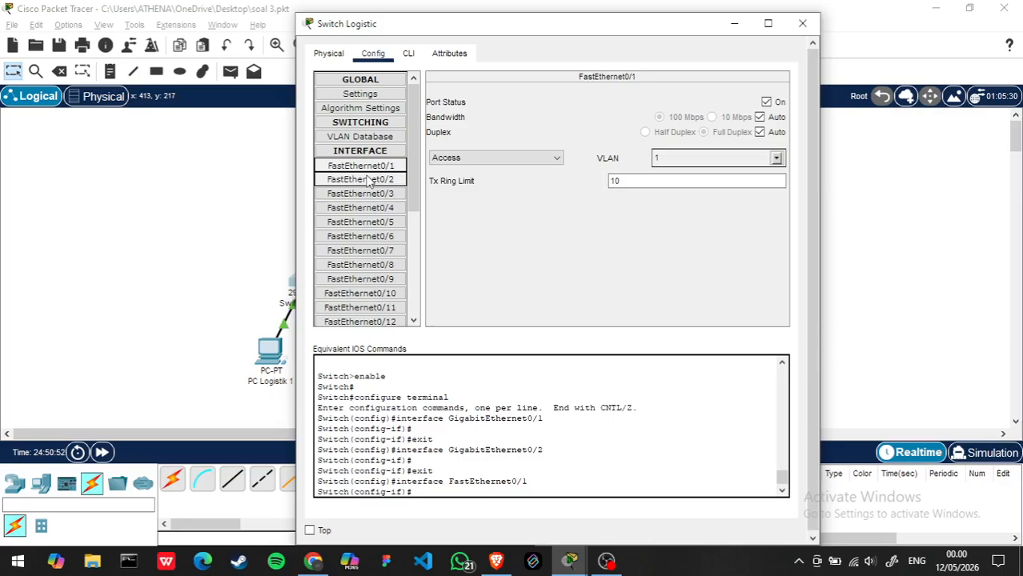
left_click(368, 180)
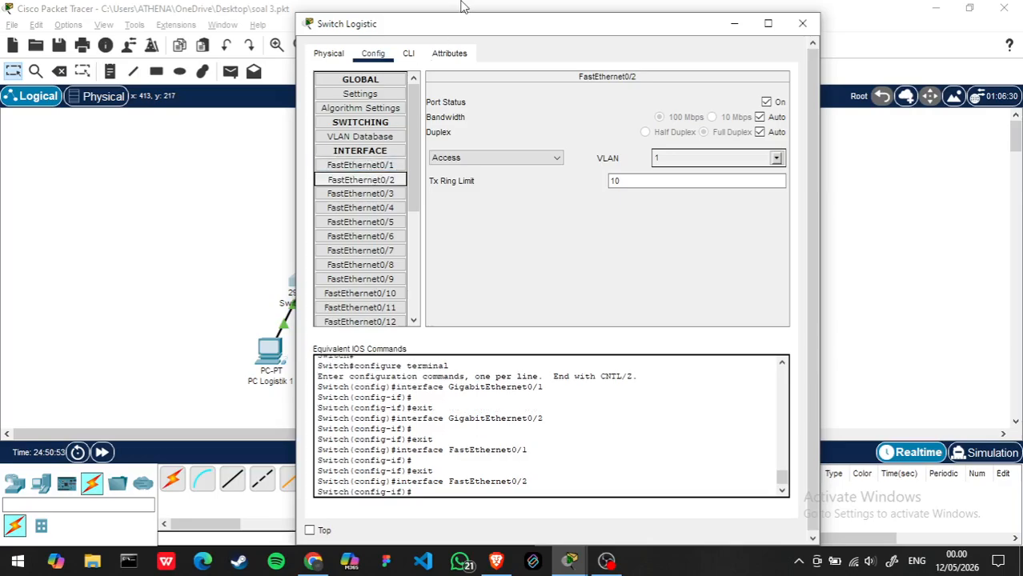
left_click(408, 53)
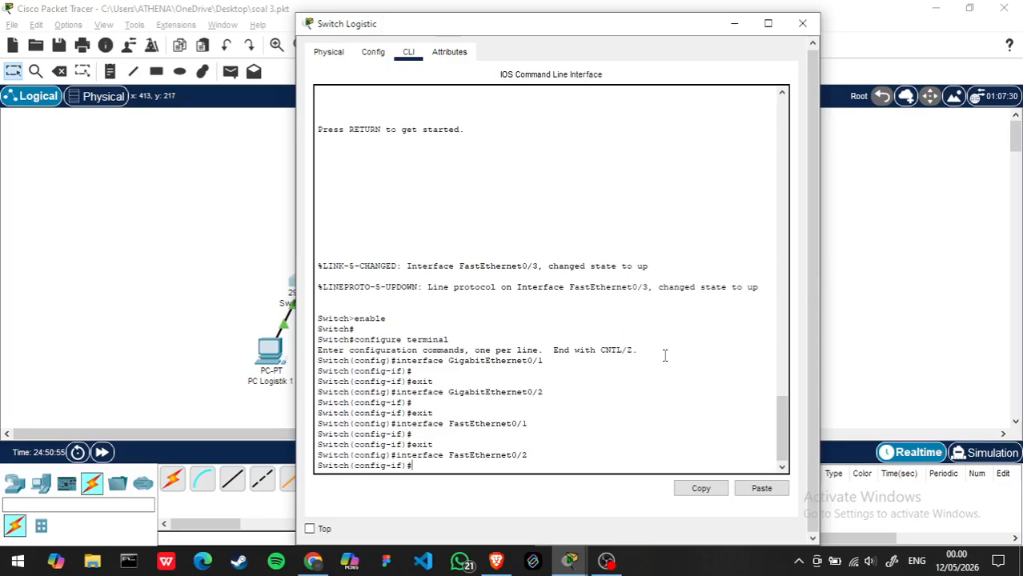
left_click(802, 23)
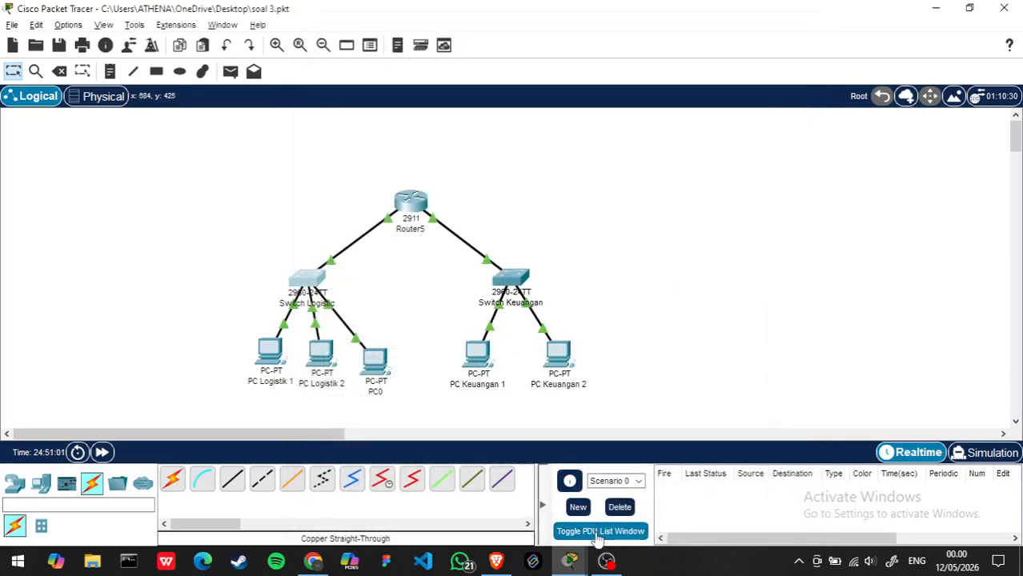
left_click(606, 560)
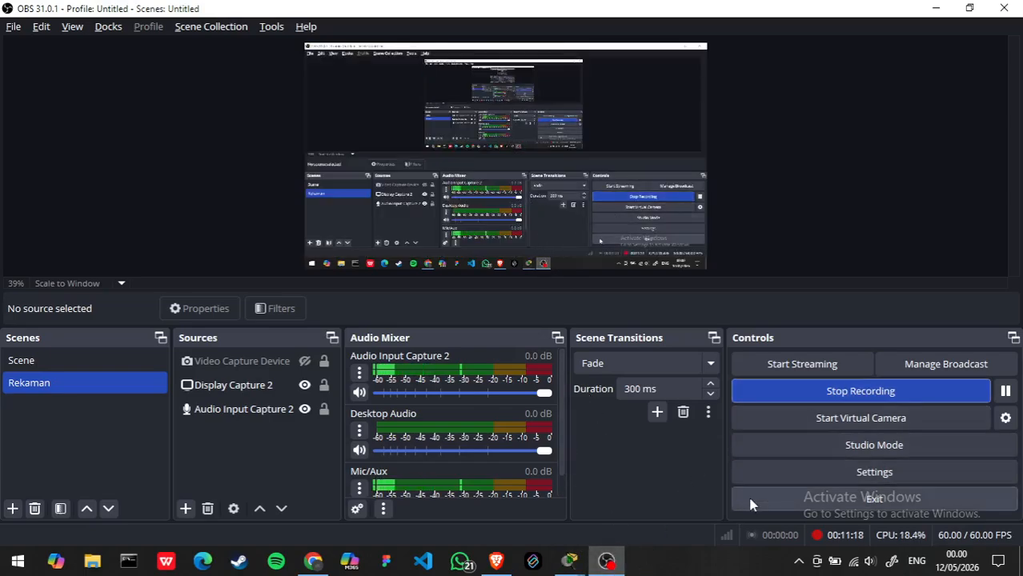
key("alt+Tab")
left_click(376, 256)
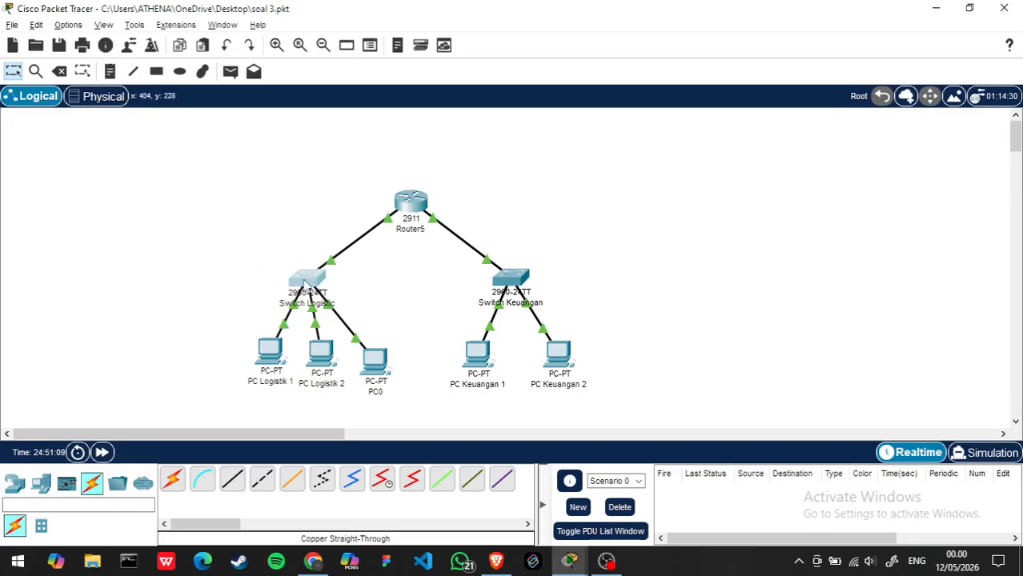
left_click(309, 282)
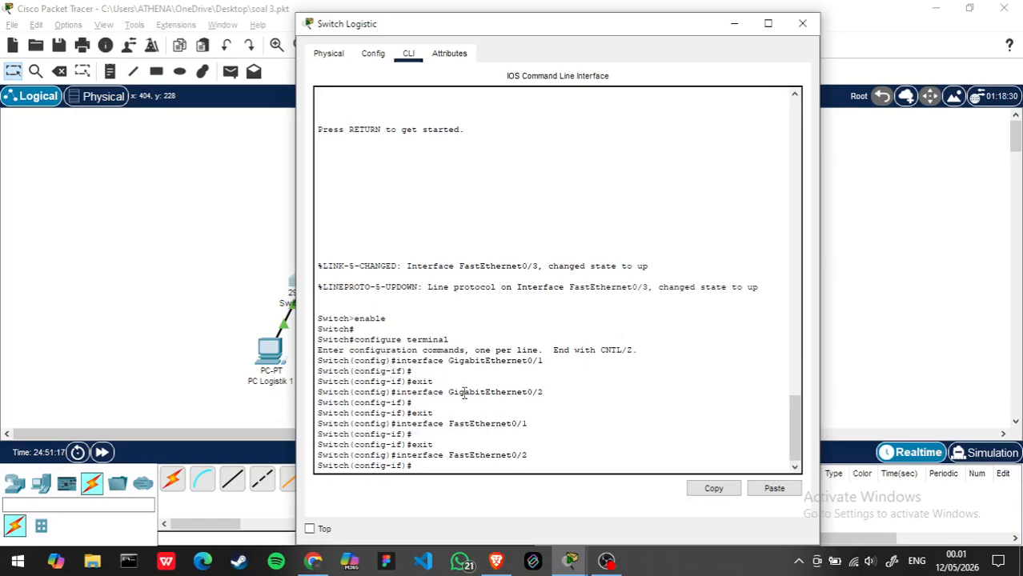
left_click(801, 23)
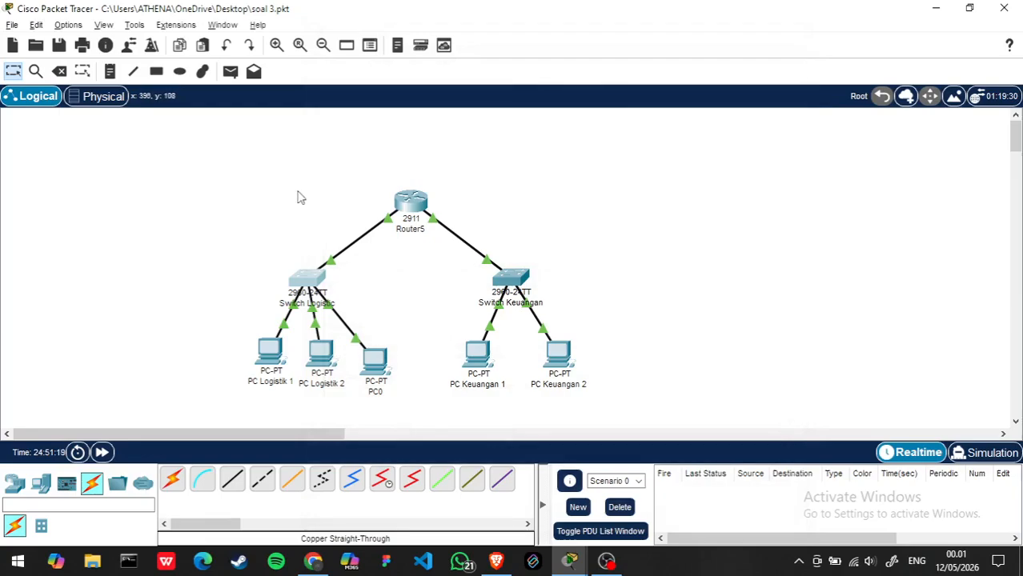
left_click(418, 203)
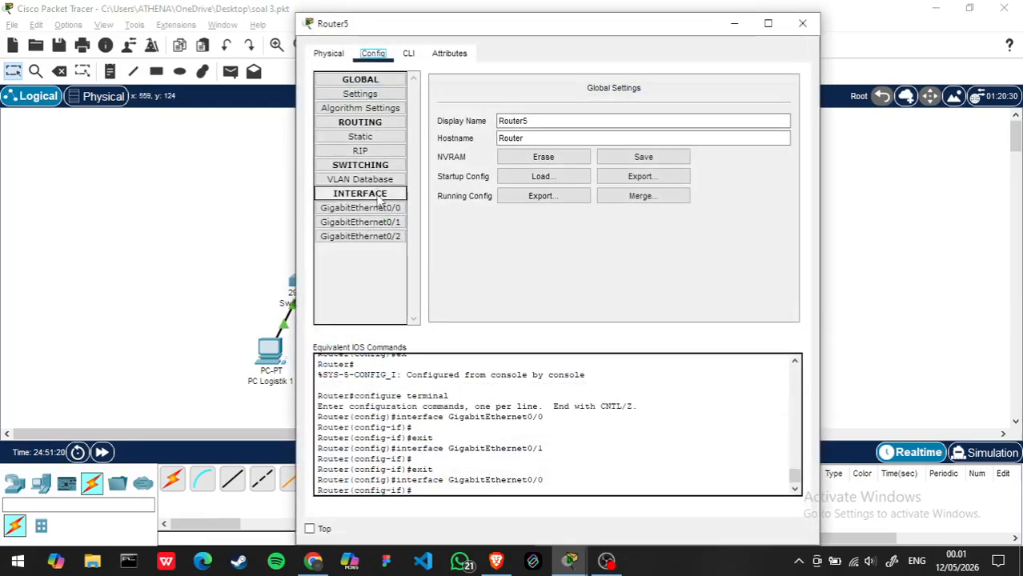
- Switch to the Brave browser and search Google in a new tab for "dhcp setting tidak terbaca default gateway"
key("alt+Tab")
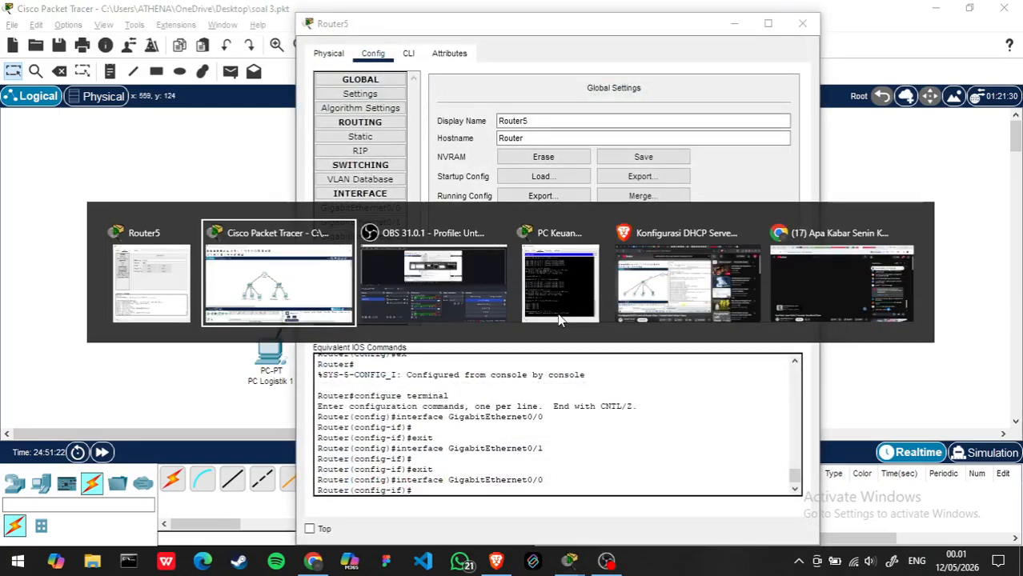
left_click(687, 280)
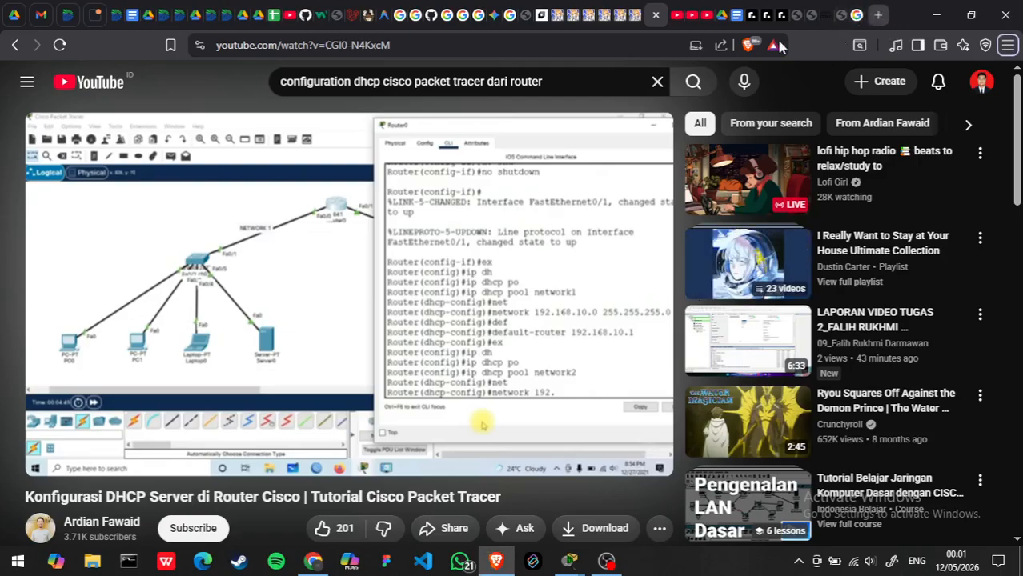
left_click(877, 16)
type("dhc")
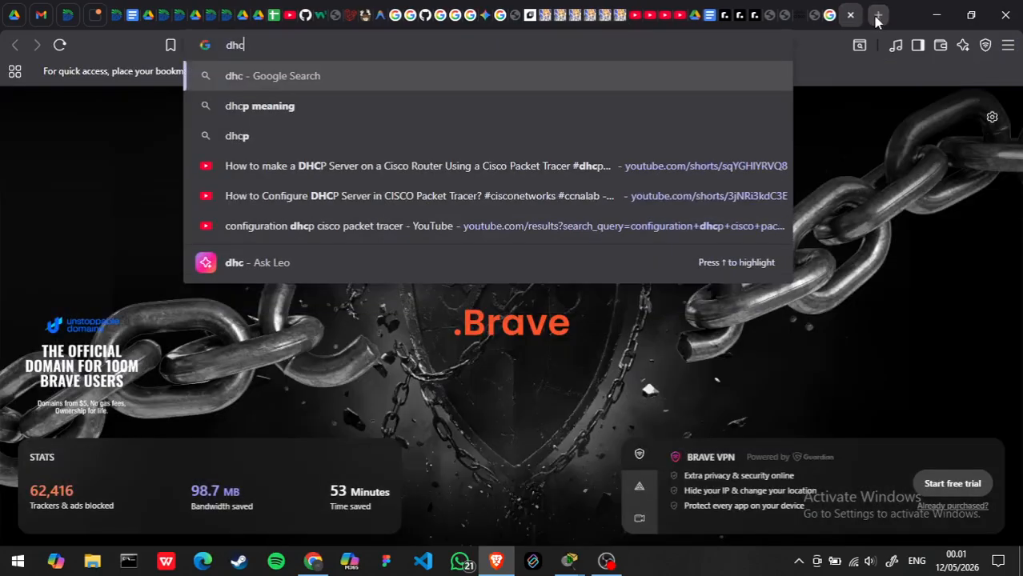
type("p tidak ter")
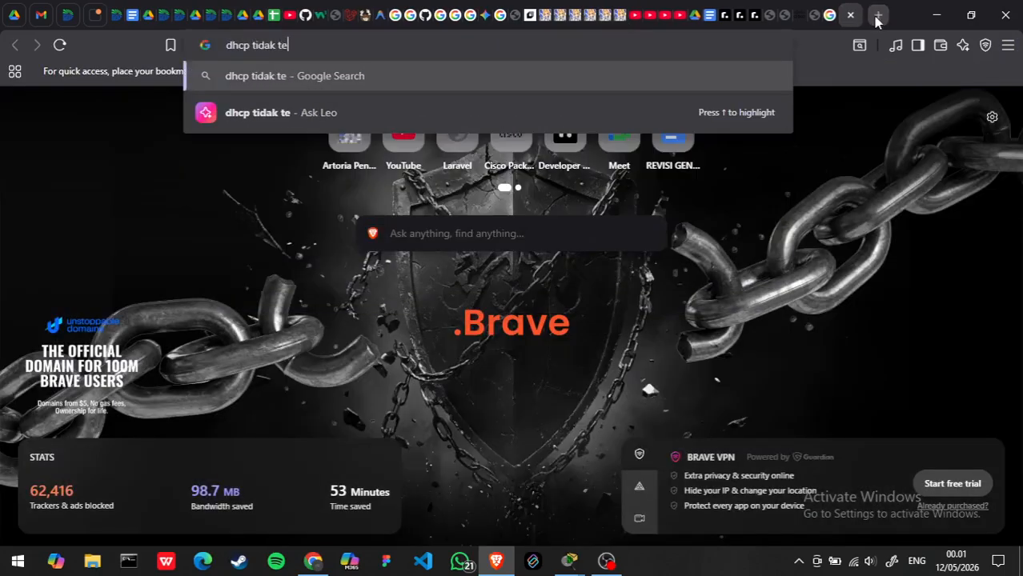
key("BackSpace")
key("BackSpace")
key("BackSpace")
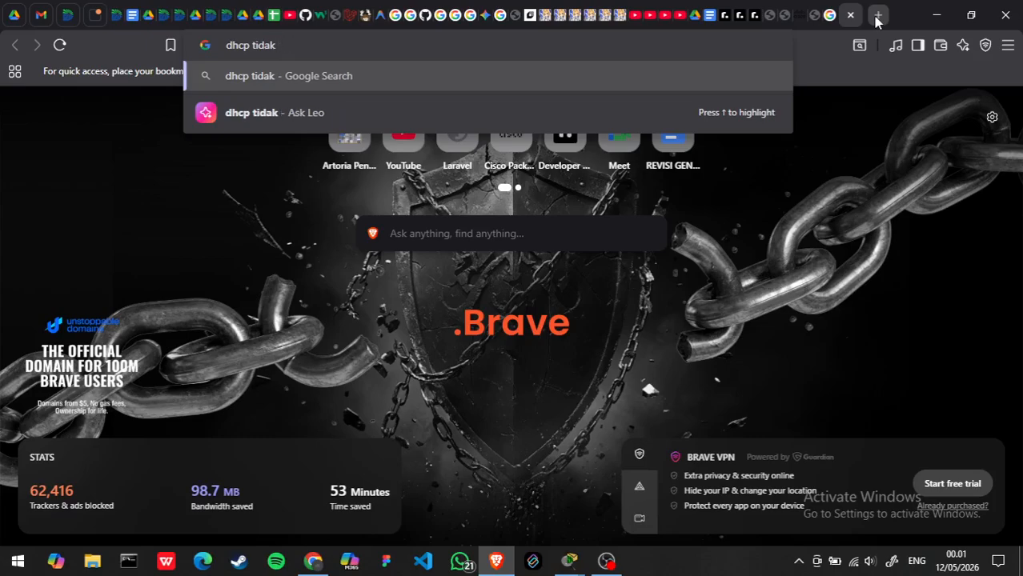
key("BackSpace")
key("BackSpace")
key("BackSpace")
key("BackSpace")
key("BackSpace")
type("s")
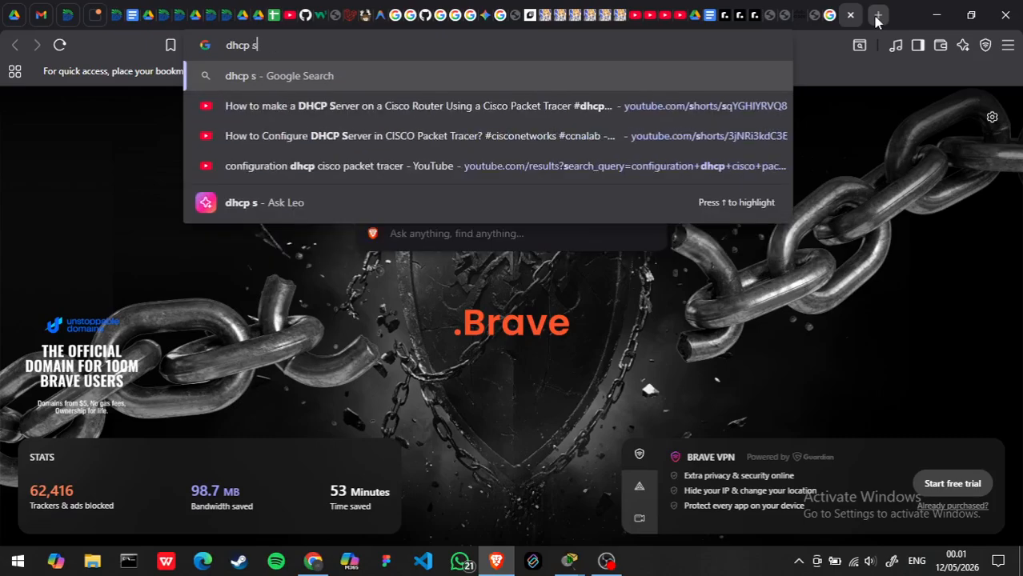
type("etting t")
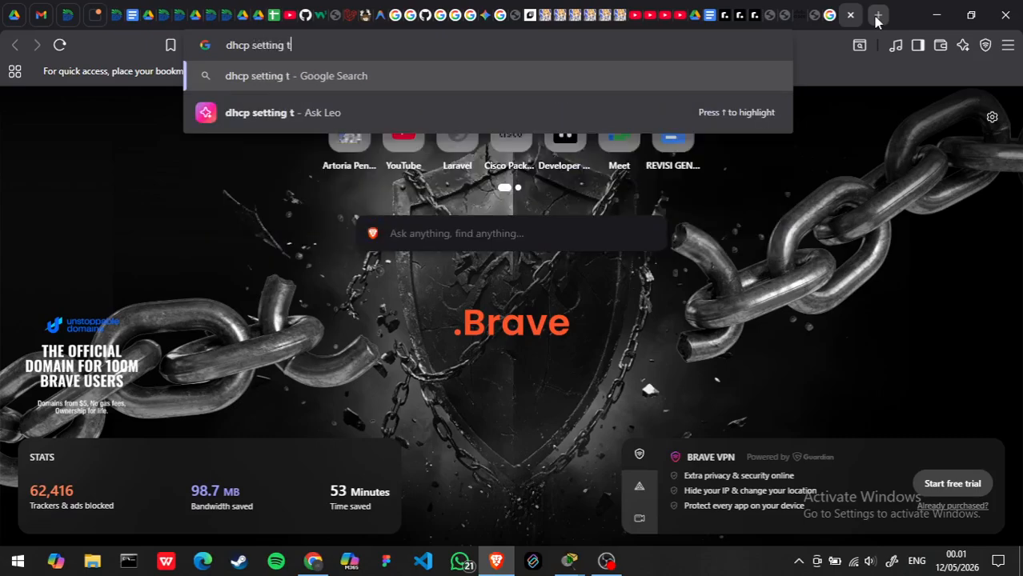
type("idak tebca")
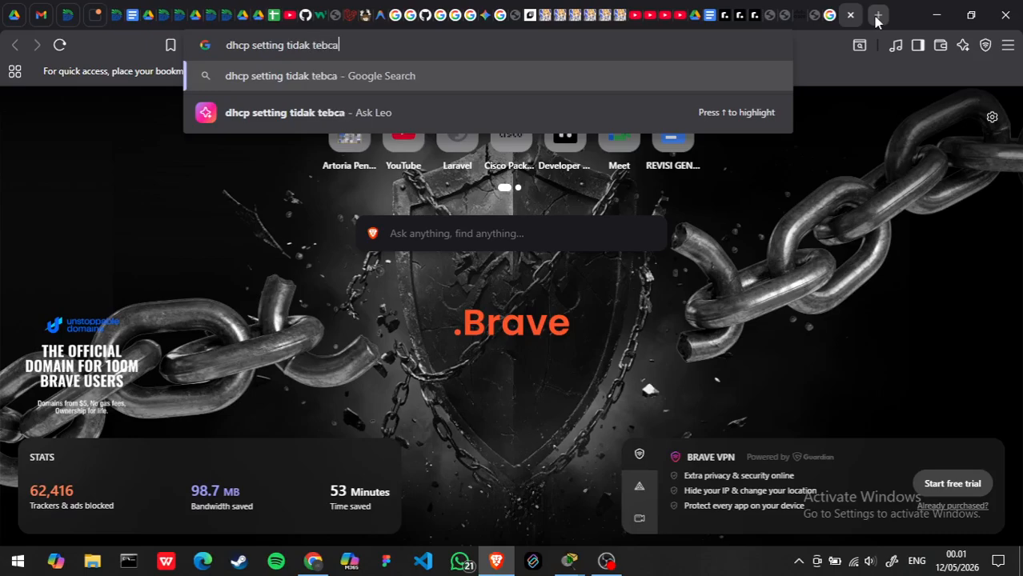
key("BackSpace")
key("BackSpace")
key("BackSpace")
type("rbaca")
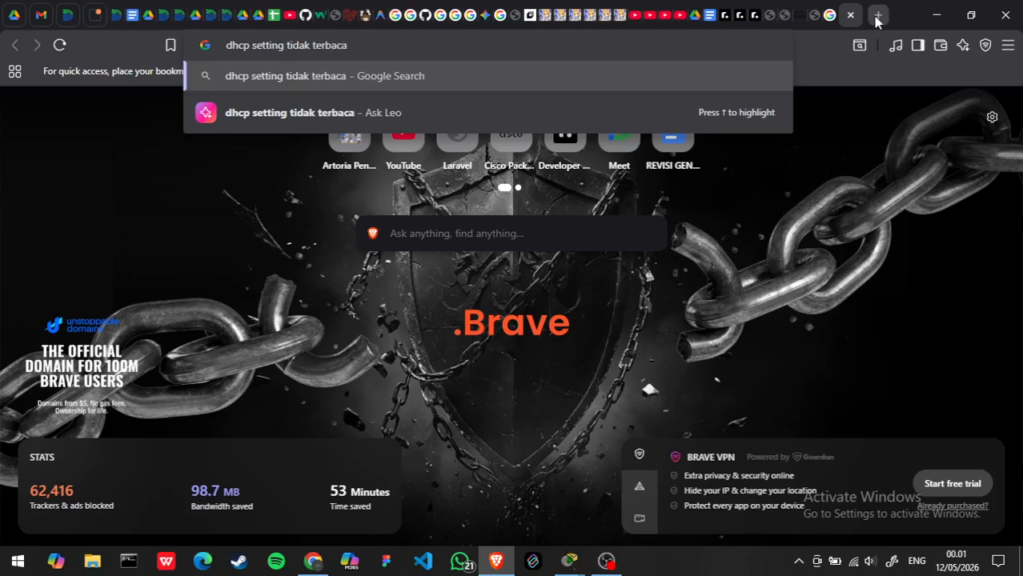
type(" defau")
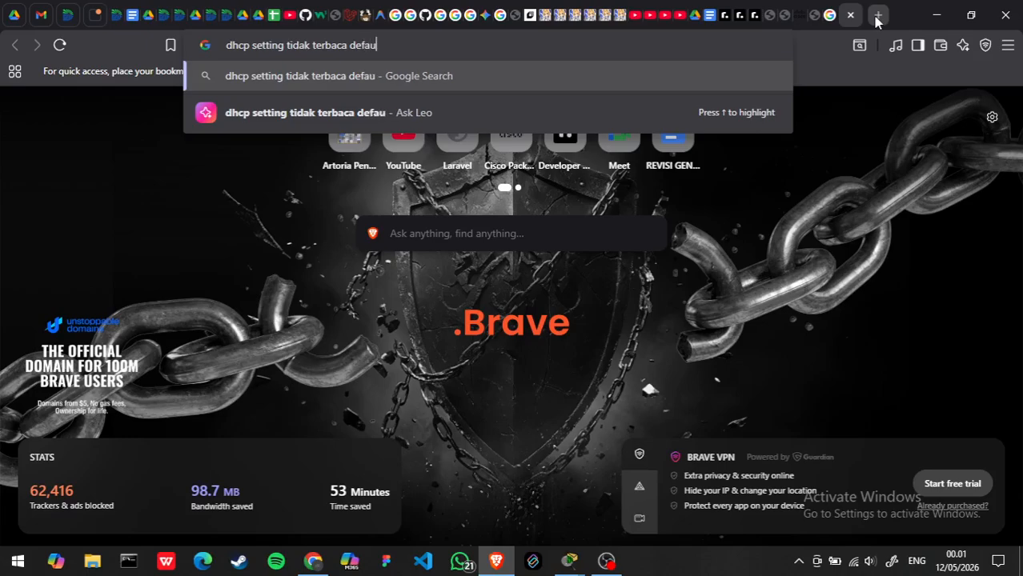
type("lt gateway")
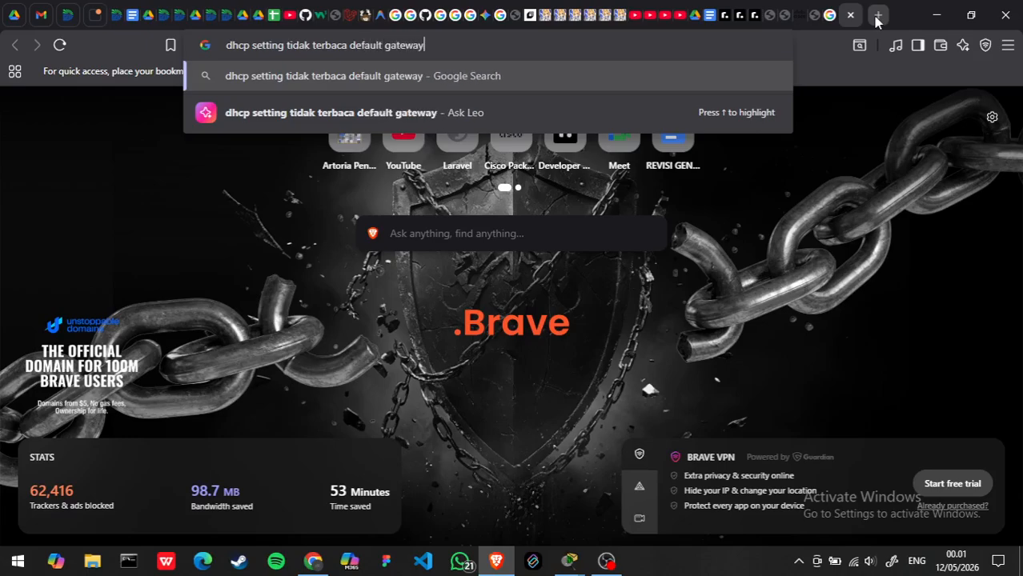
key("Return")
- Return to Cisco Packet Tracer, close Router5's window and check PC Logistik 1's IP configuration
key("alt+Tab")
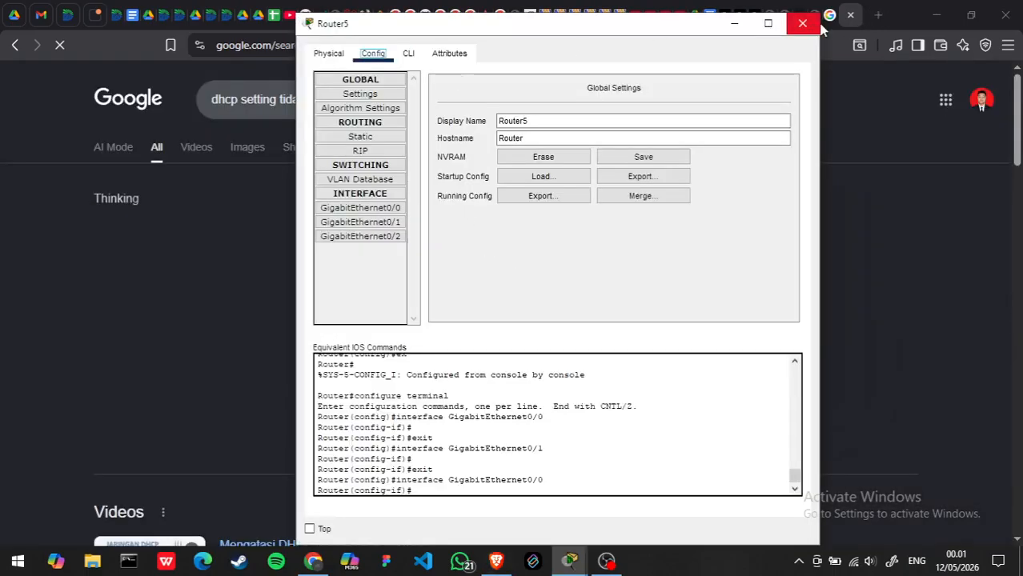
left_click(811, 23)
key("alt+Tab")
left_click(468, 256)
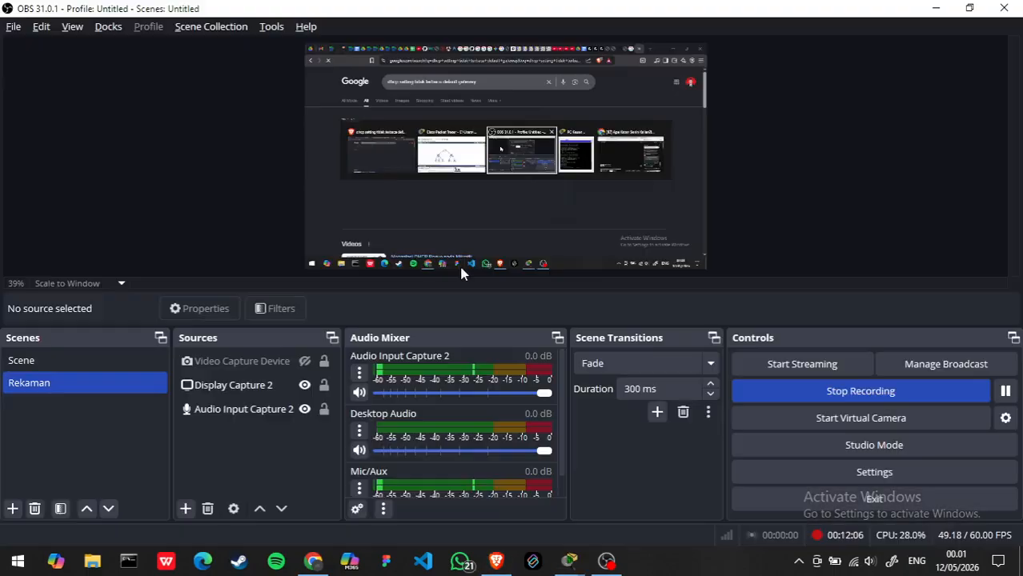
key("alt+Tab")
key("Tab")
left_click(270, 352)
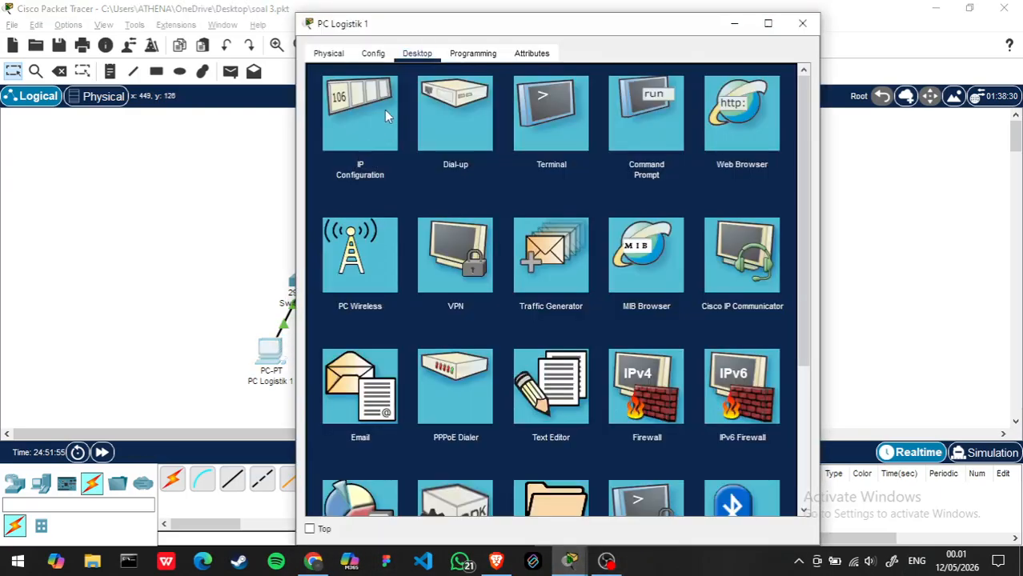
left_click(384, 110)
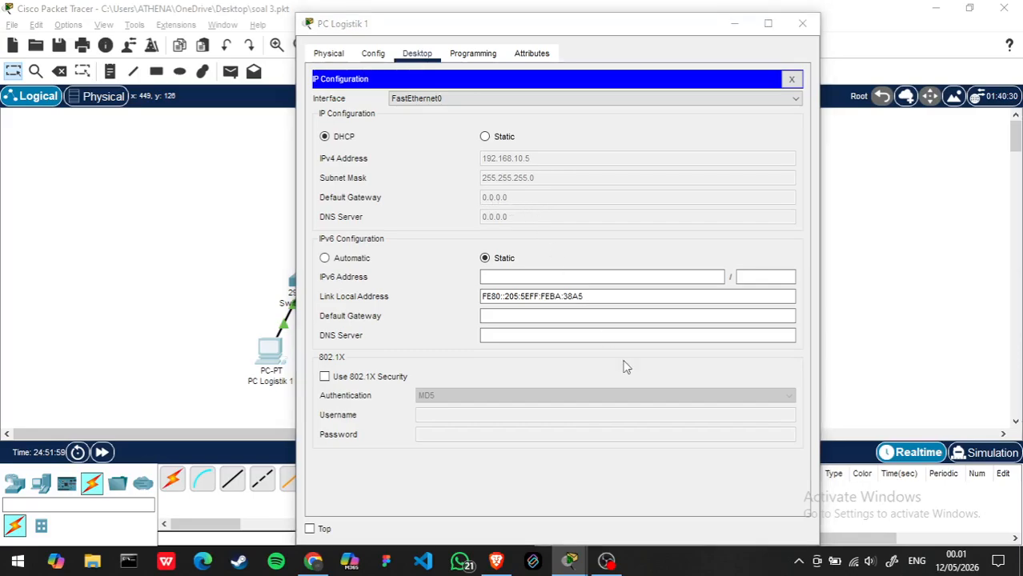
- Switch back to Brave and read the full AI Overview on fixing a missing DHCP default gateway
key("alt+Tab")
key("alt+Tab")
key("alt+Tab")
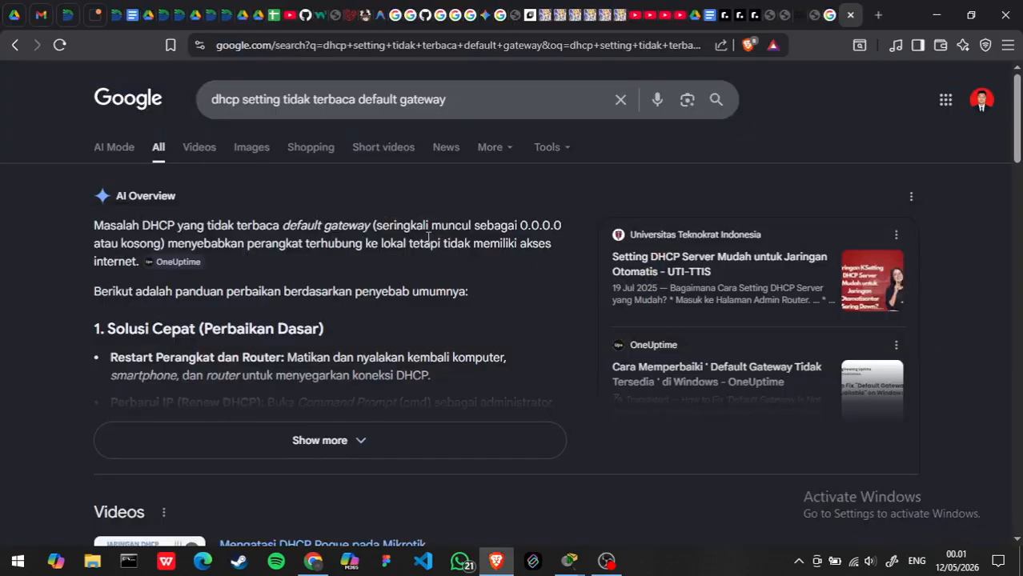
left_click(322, 441)
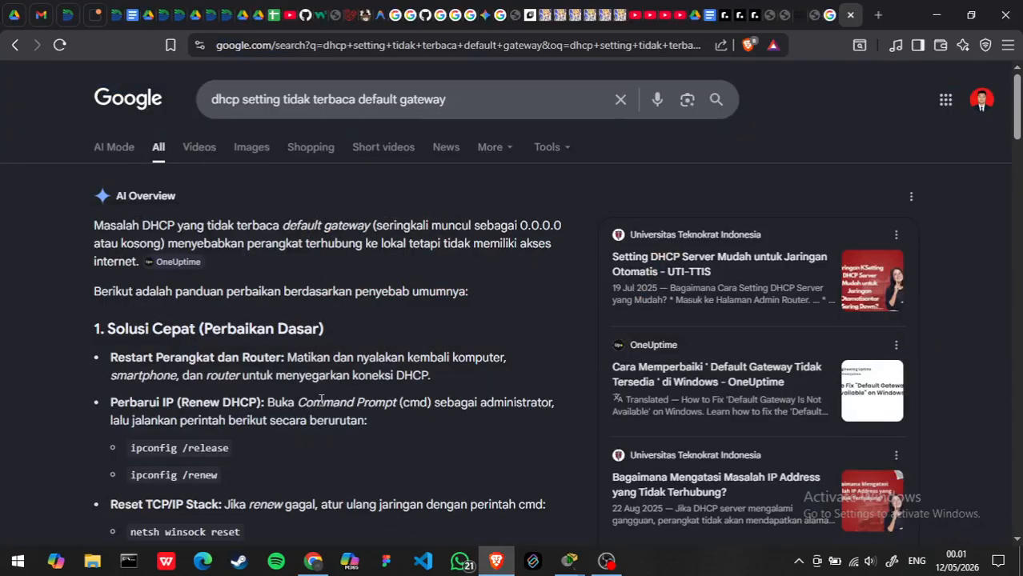
scroll(336, 285, "down", 2)
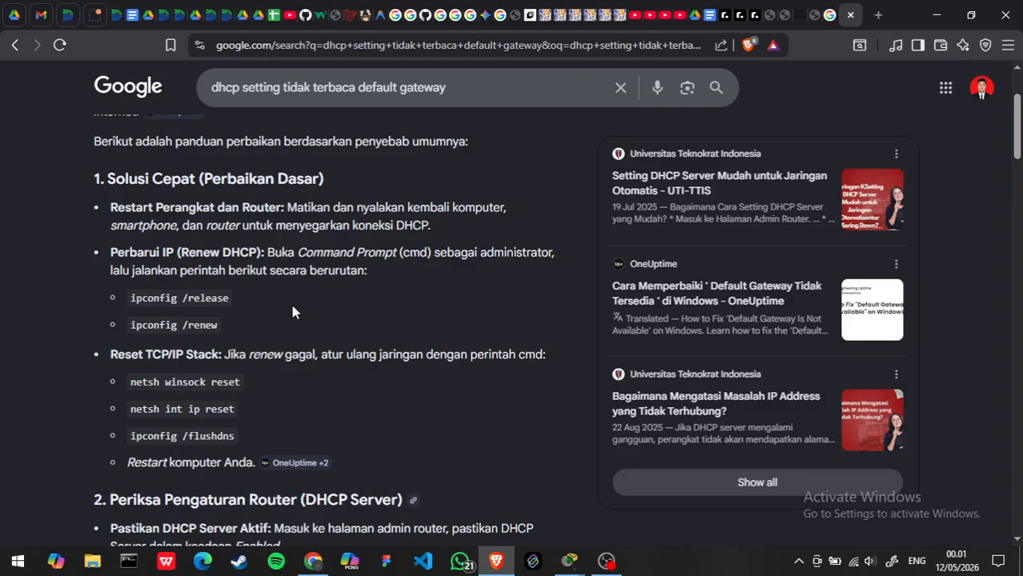
- Refine the Google search by adding "cisco packet tracer" to the query and expand the AI Overview
left_click(480, 91)
type("c")
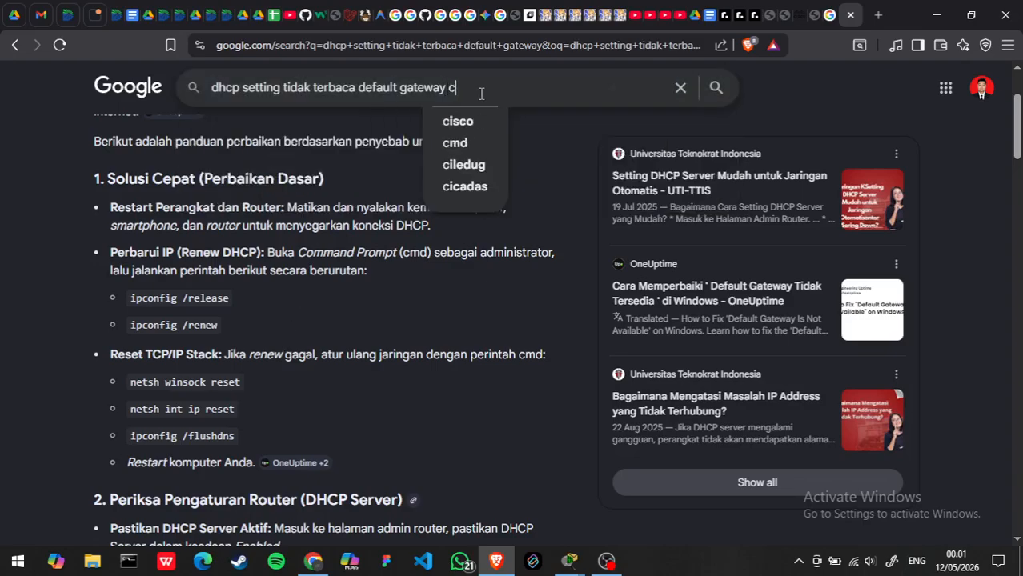
type("isco pac")
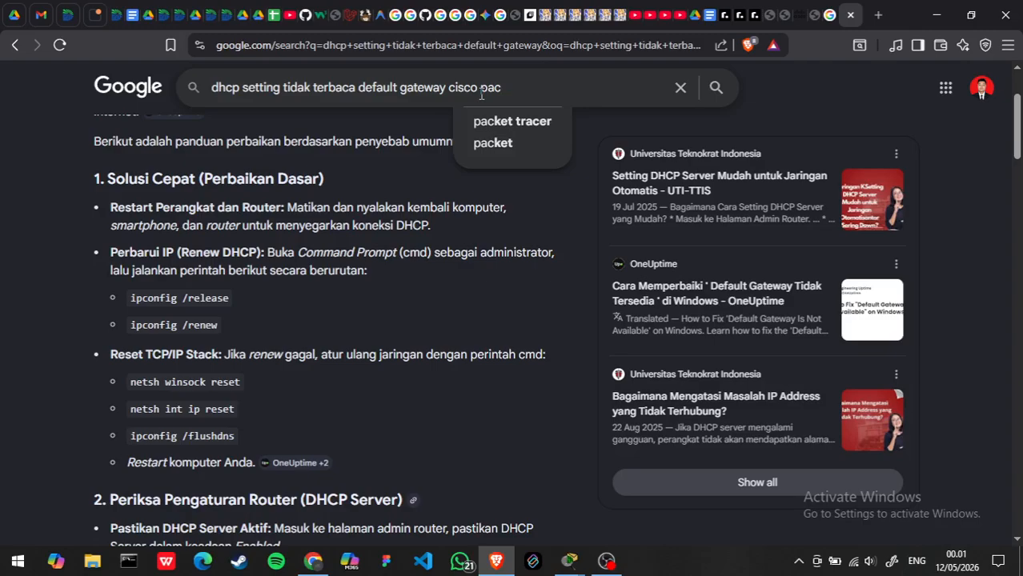
key("Down")
key("Return")
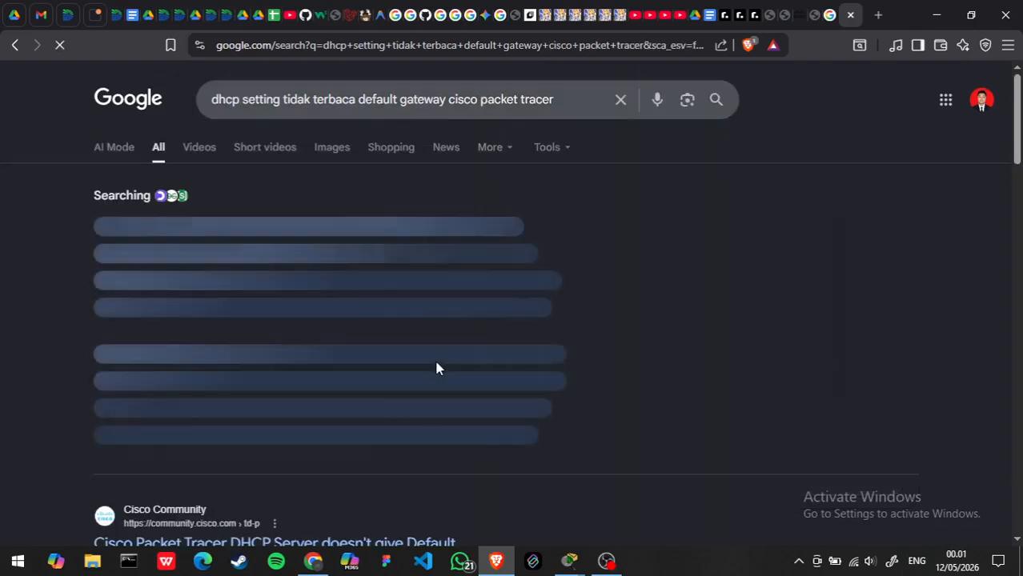
left_click(354, 451)
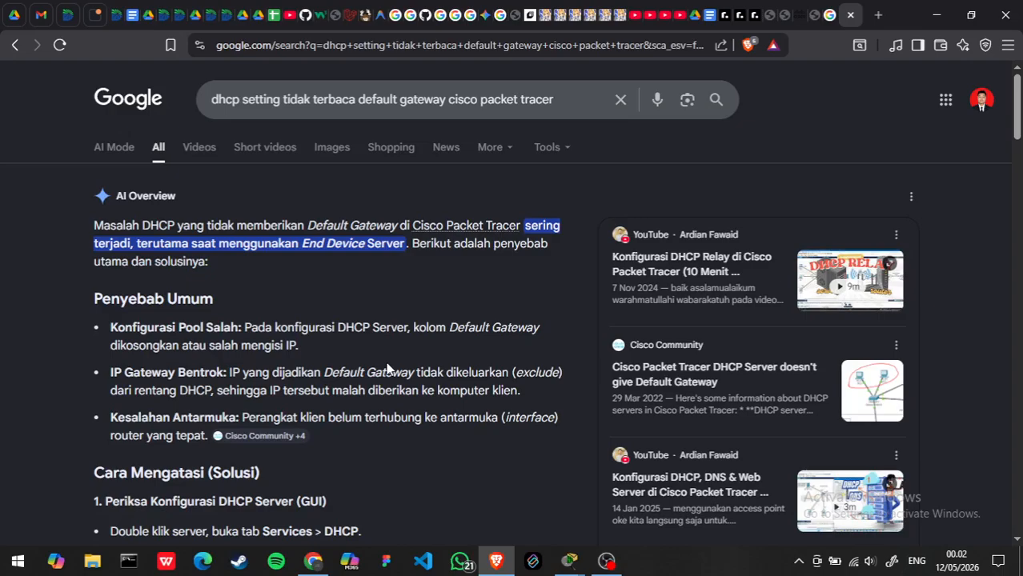
- Read the AI Overview's causes and router CLI commands for a missing DHCP gateway, and switch back to Cisco Packet Tracer
scroll(387, 367, "down", 2)
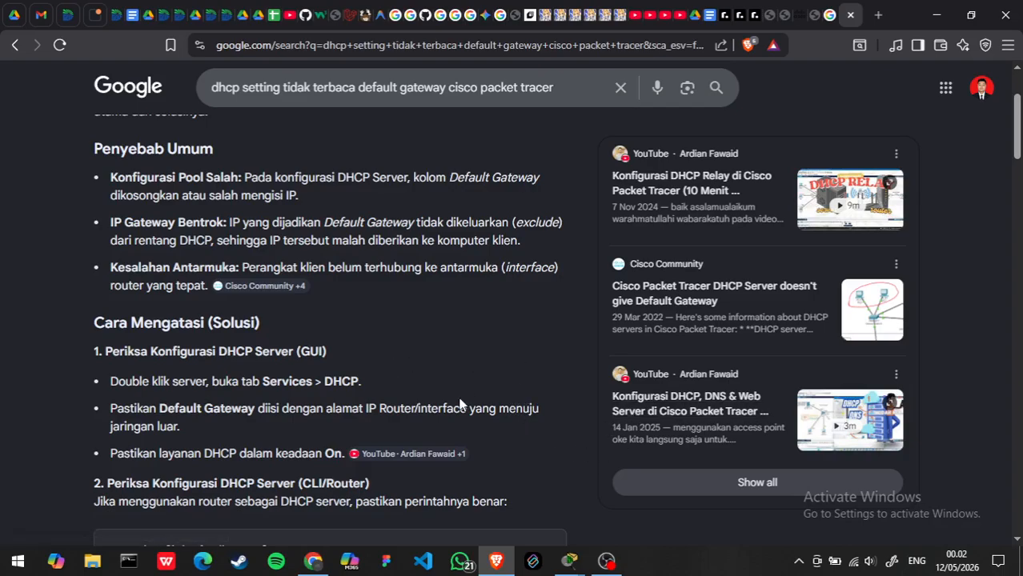
scroll(475, 388, "down", 2)
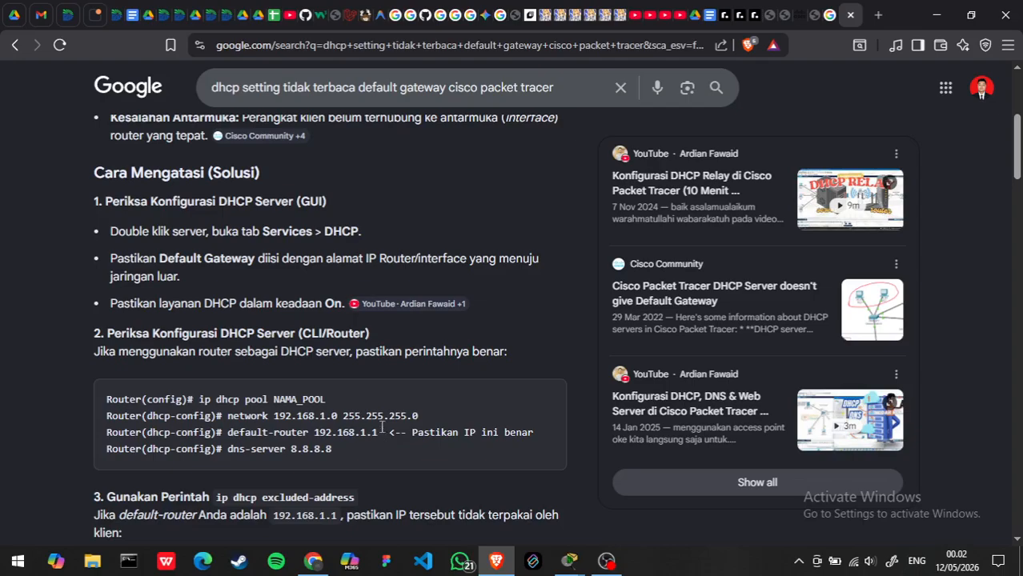
key("alt+Tab")
key("alt+Tab")
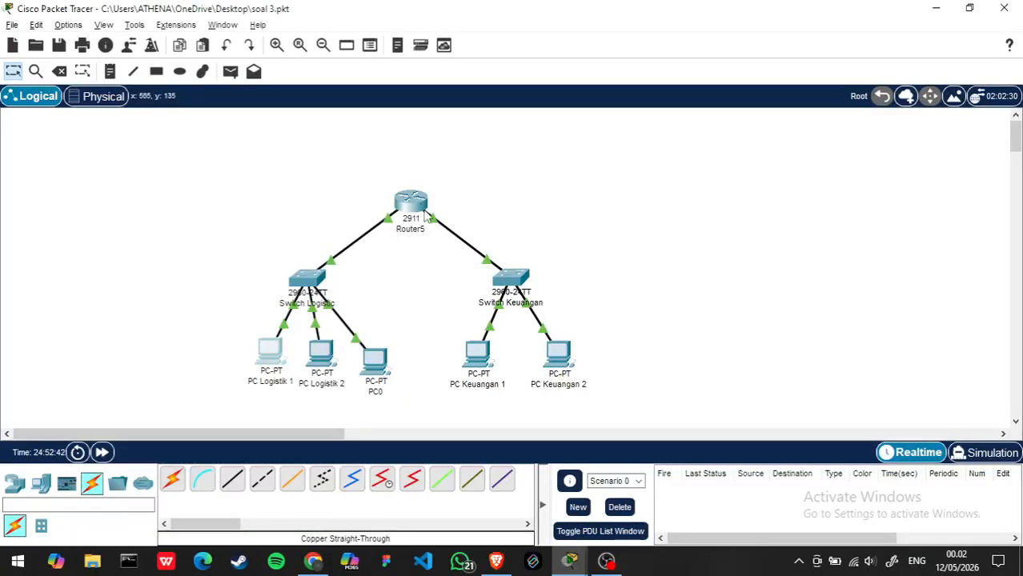
- Leave GigabitEthernet0/0 configuration mode in Router5's CLI and review the DHCP pool commands entered there
left_click(411, 201)
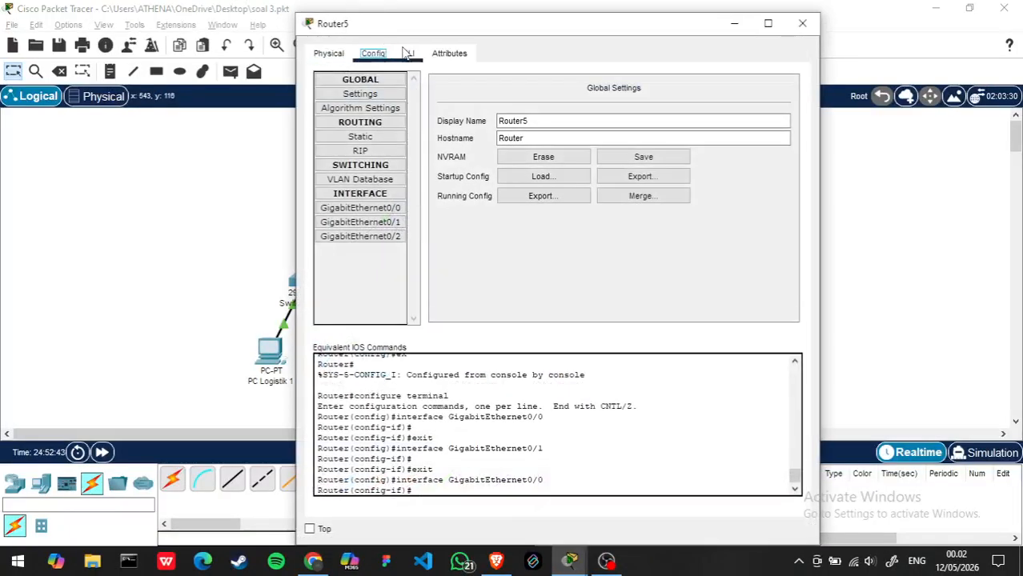
left_click(409, 55)
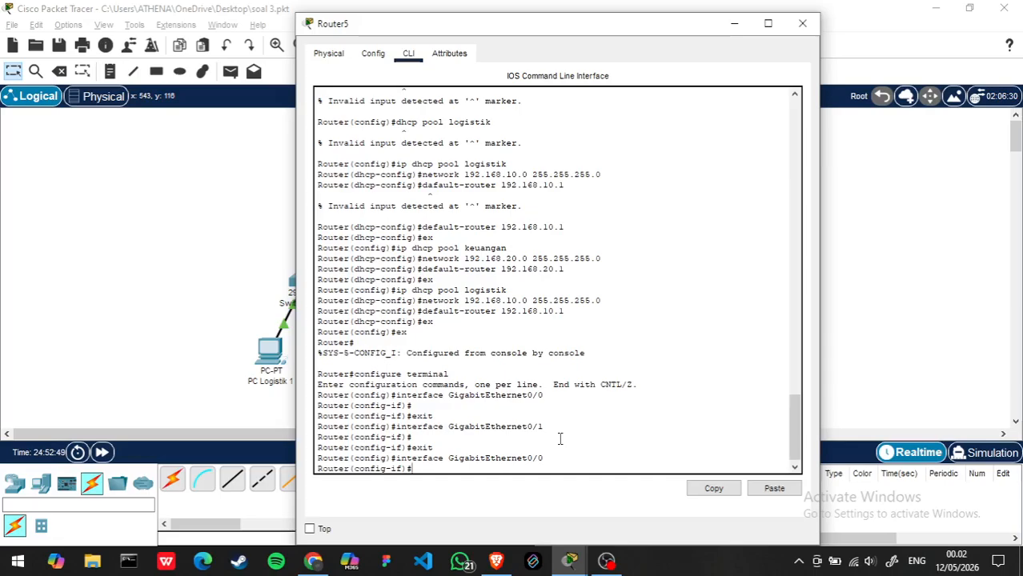
type("ex")
key("Return")
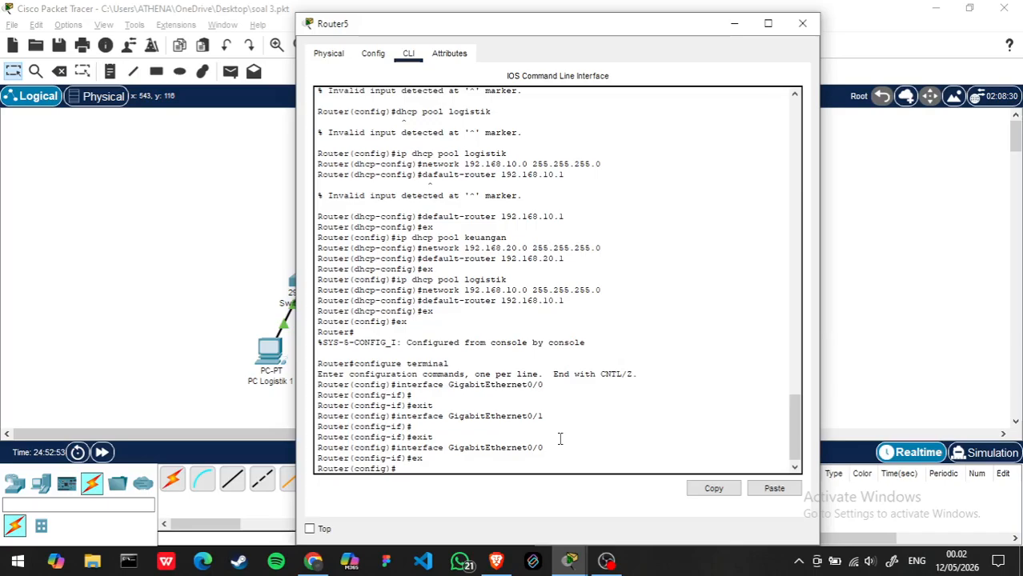
left_click(802, 23)
left_click(406, 220)
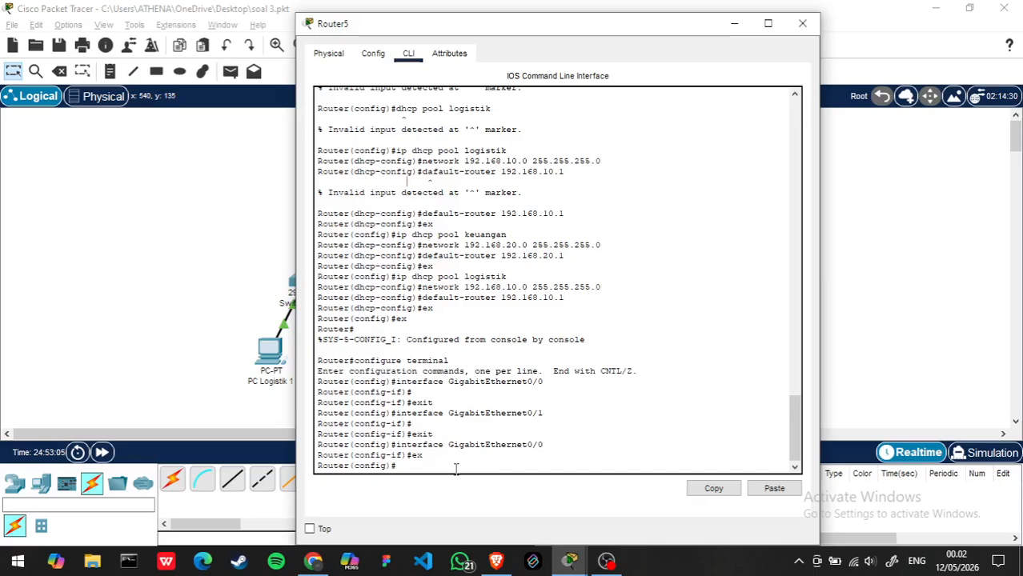
left_click(212, 404)
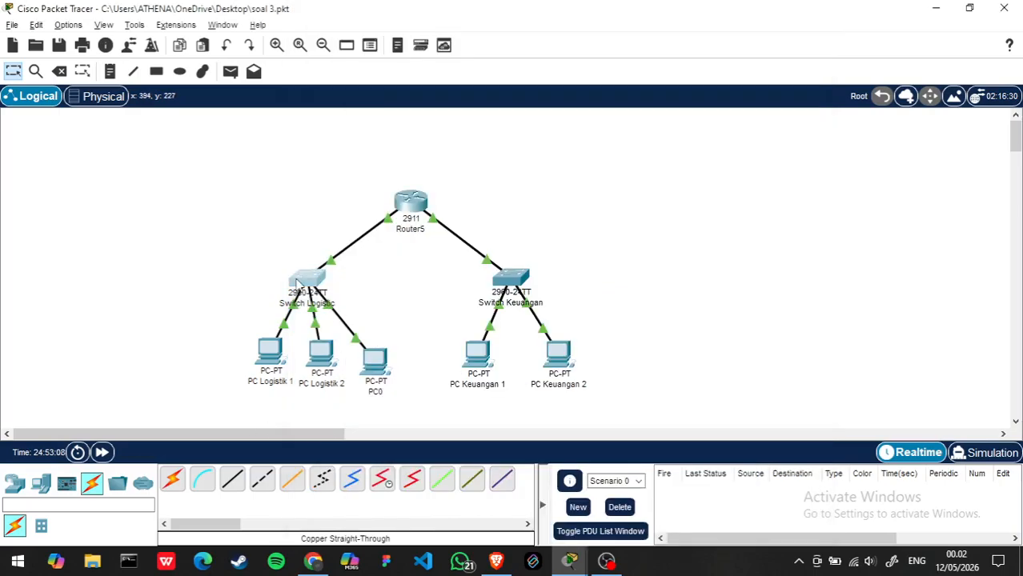
- Check the IPv4 address and subnet mask of Router5's GigabitEthernet0/0 interface
left_click(299, 282)
left_click(802, 23)
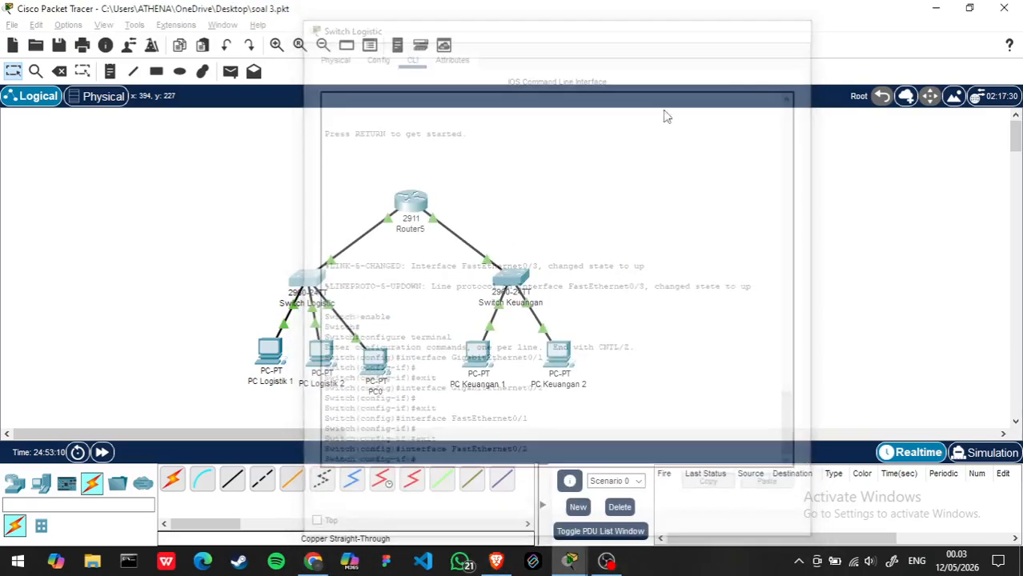
left_click(411, 204)
left_click(381, 54)
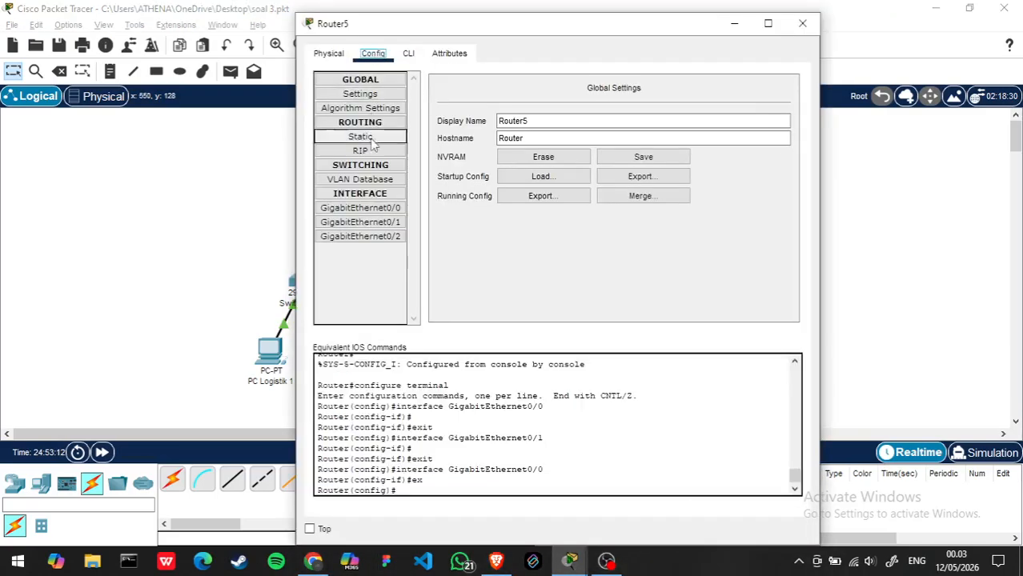
left_click(369, 209)
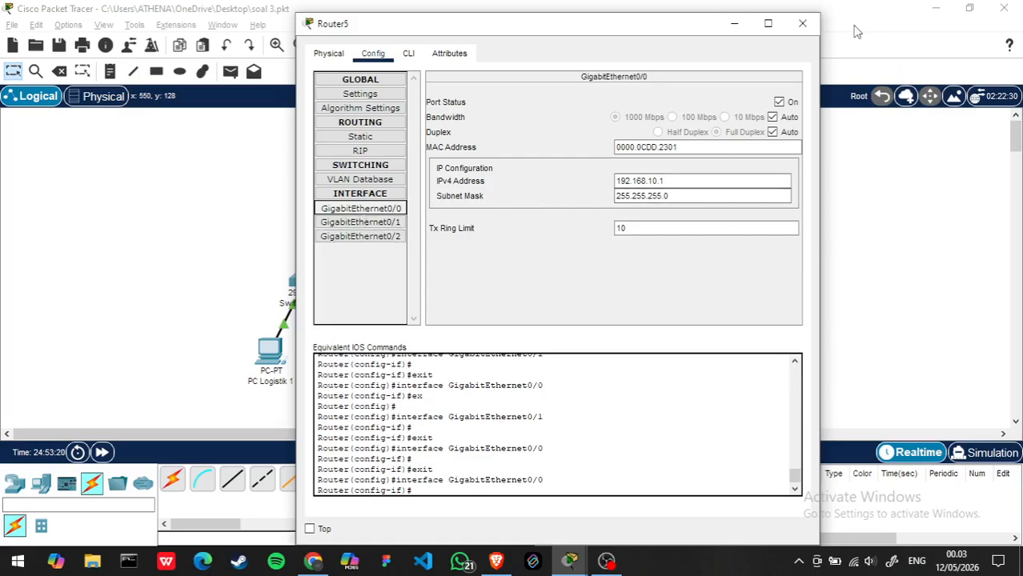
left_click(802, 24)
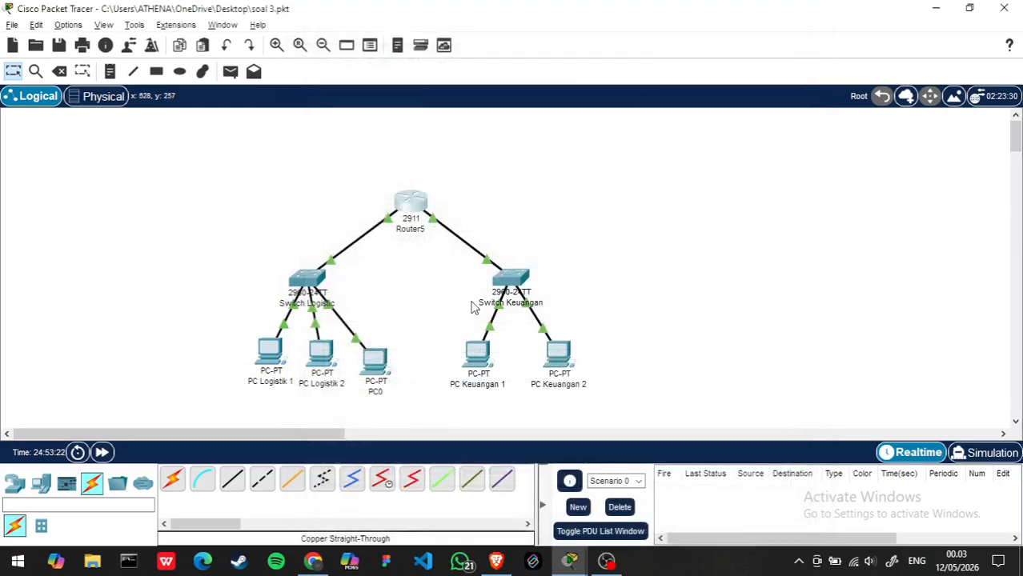
- Switch to Brave and read the AI Overview's remaining fixes, covering excluded addresses, client IP reset, helper address and additional tips
key("alt+Tab")
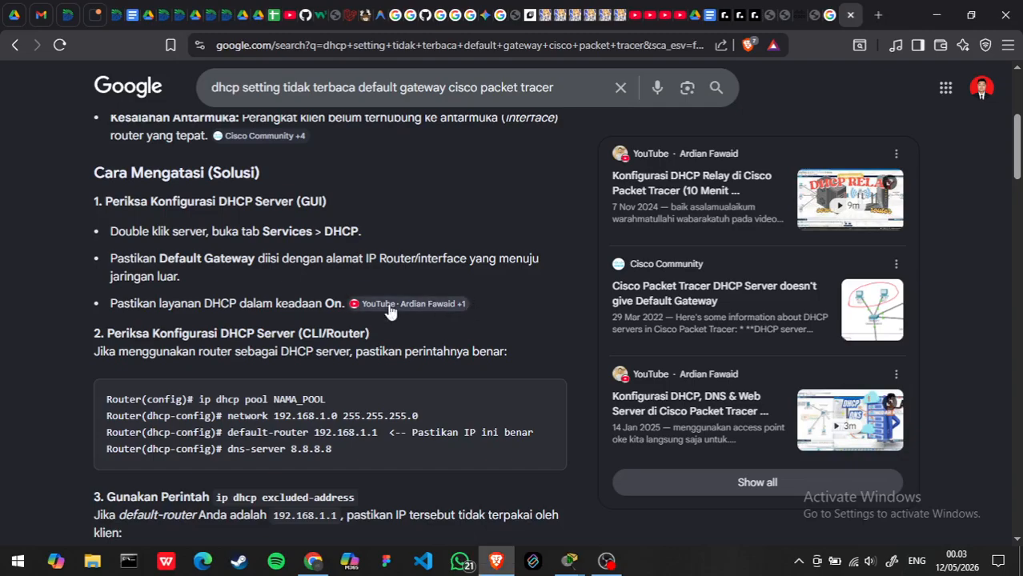
scroll(352, 351, "down", 1)
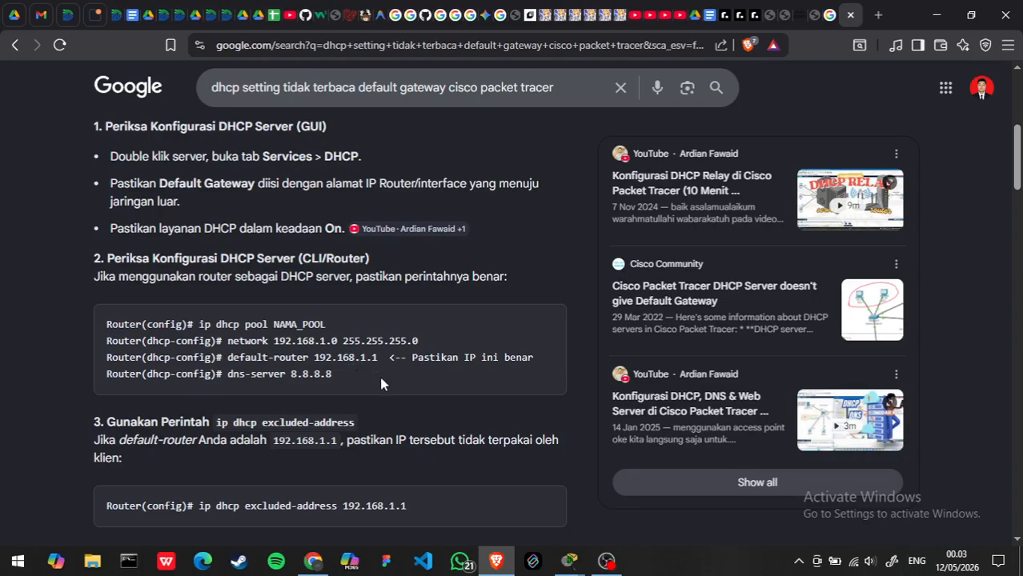
scroll(454, 386, "down", 1)
scroll(448, 390, "down", 1)
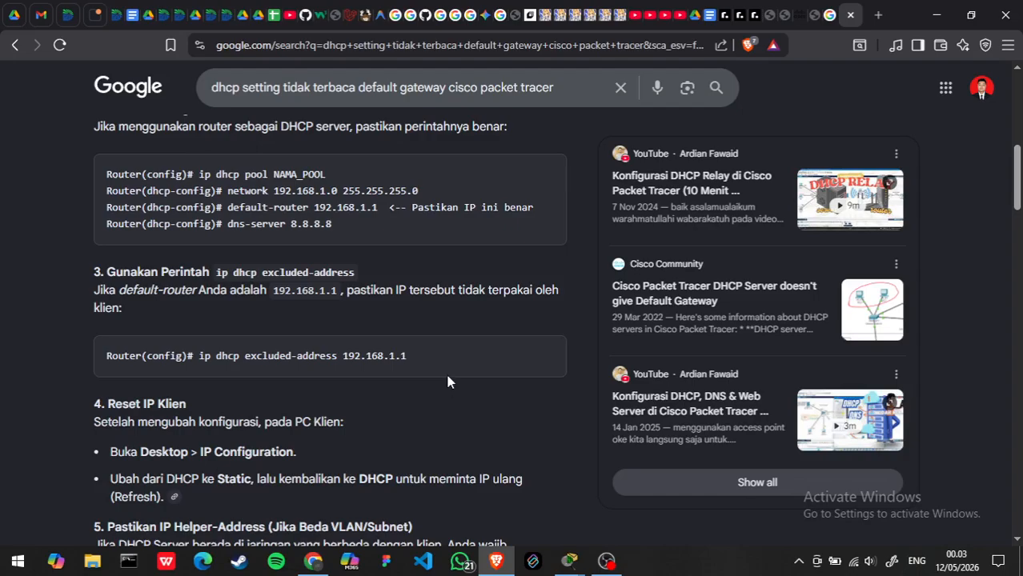
scroll(447, 382, "down", 1)
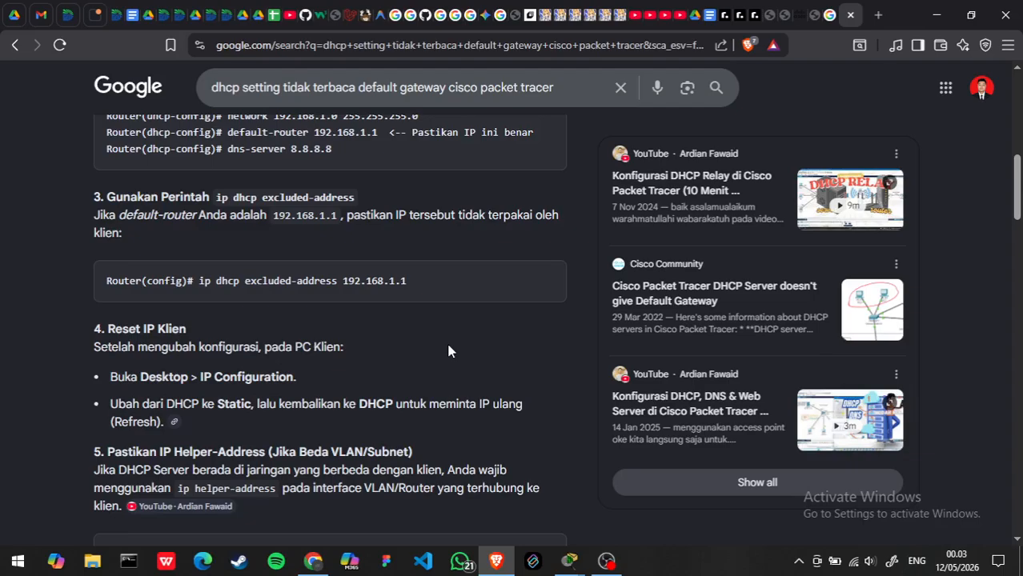
scroll(448, 351, "down", 1)
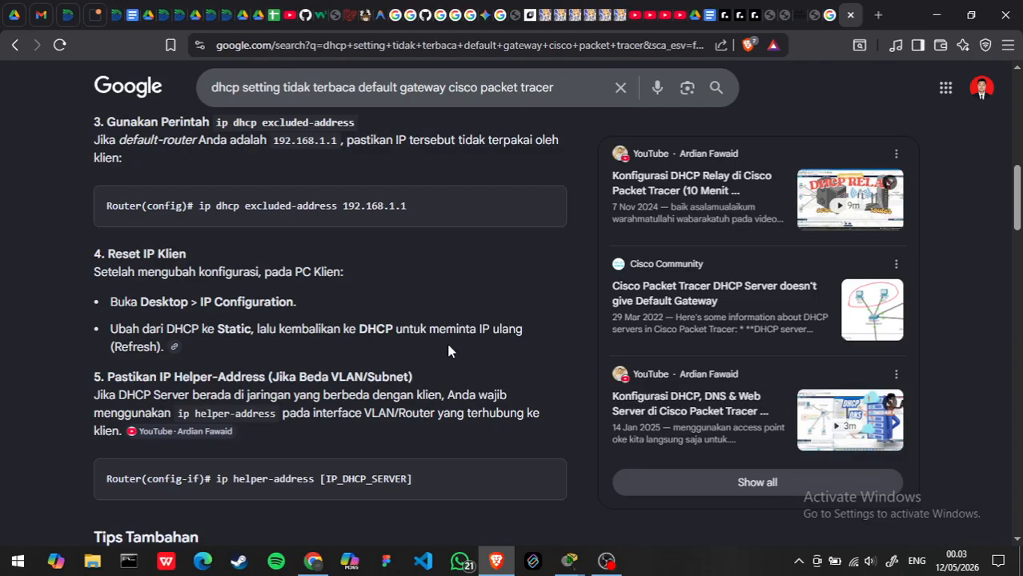
scroll(448, 351, "down", 1)
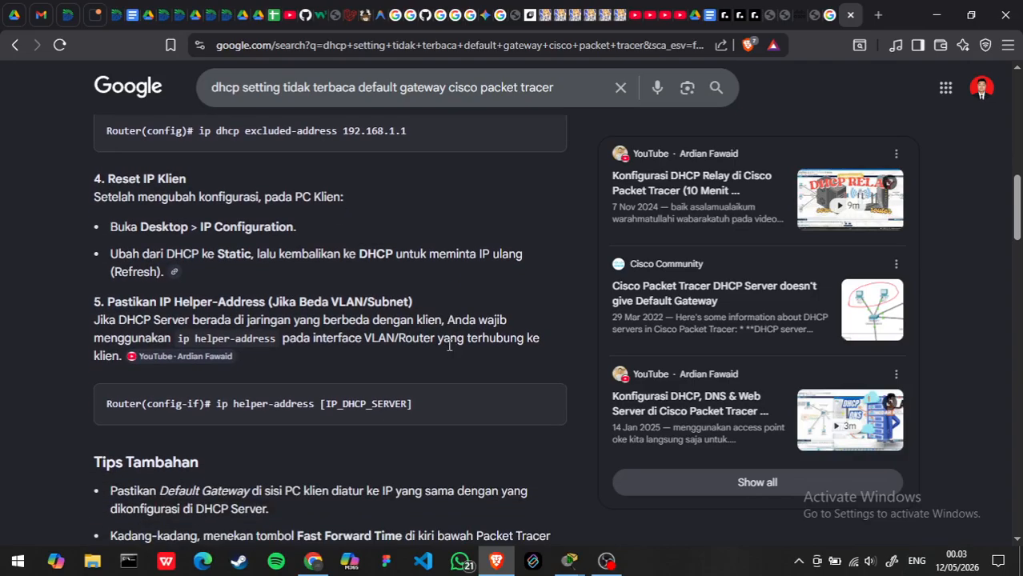
scroll(449, 346, "down", 1)
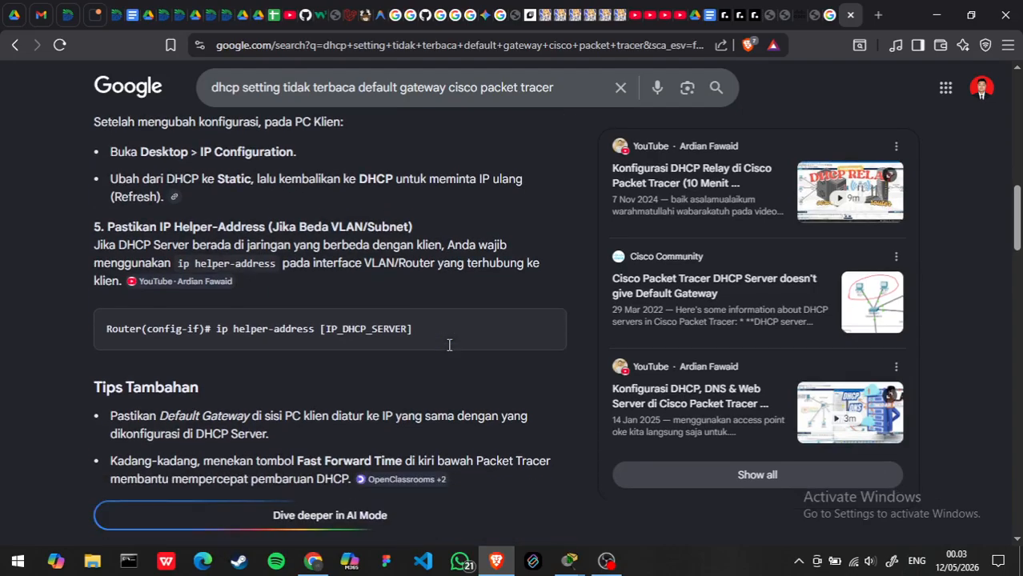
scroll(448, 351, "up", 4)
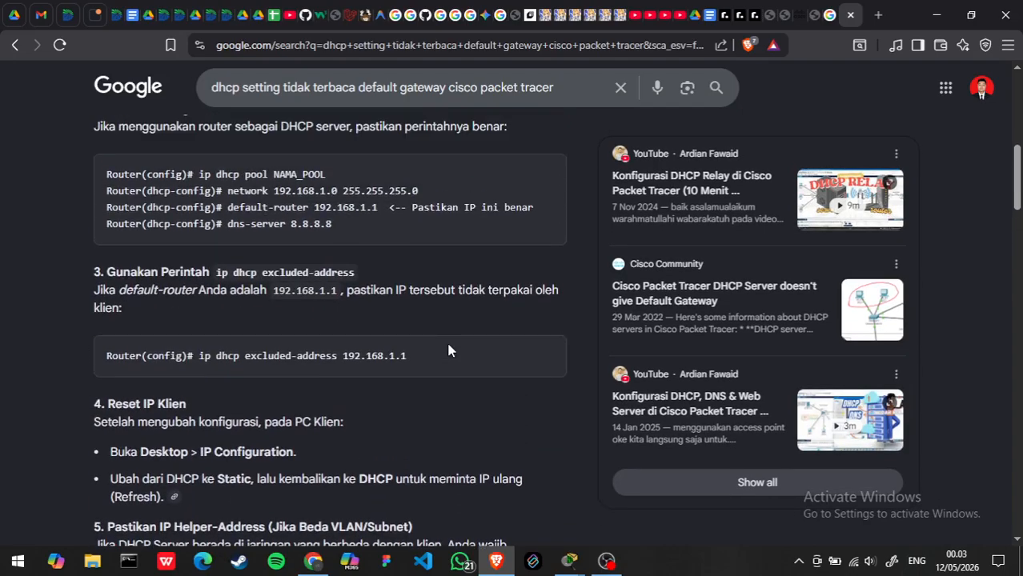
key("alt+Tab")
key("alt+Tab")
key("alt+Tab")
key("alt+Tab")
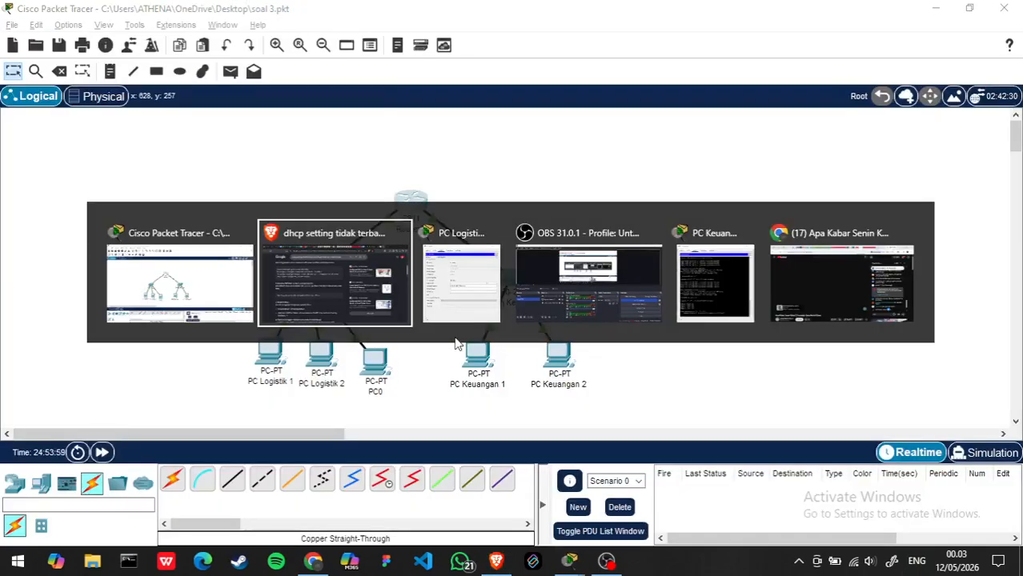
scroll(454, 344, "up", 1)
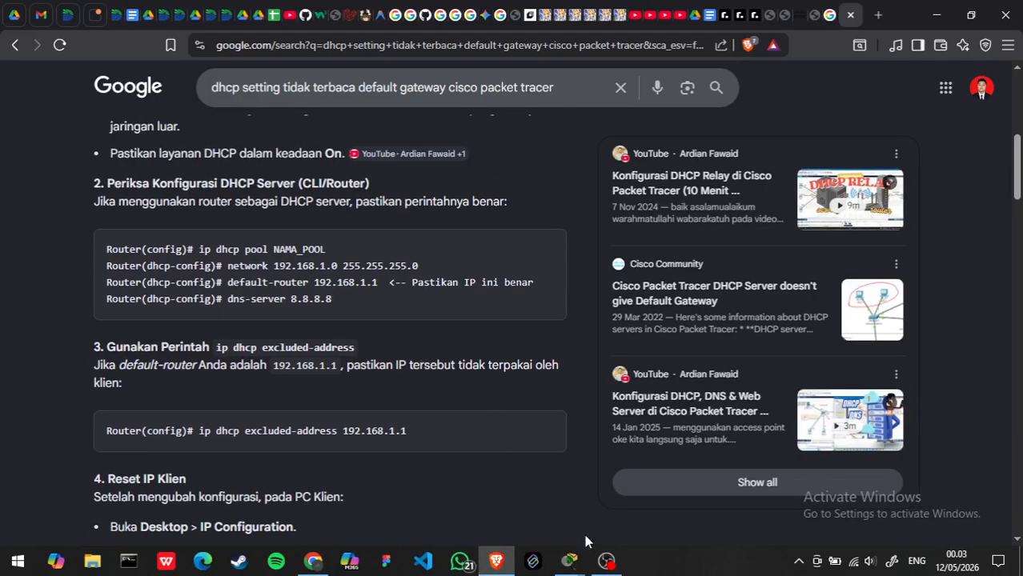
left_click(606, 561)
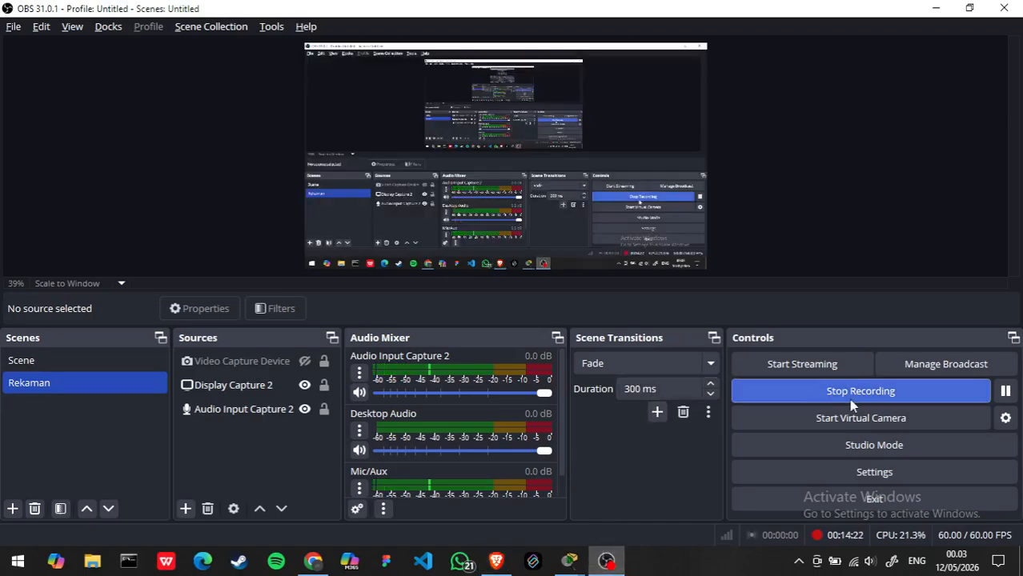